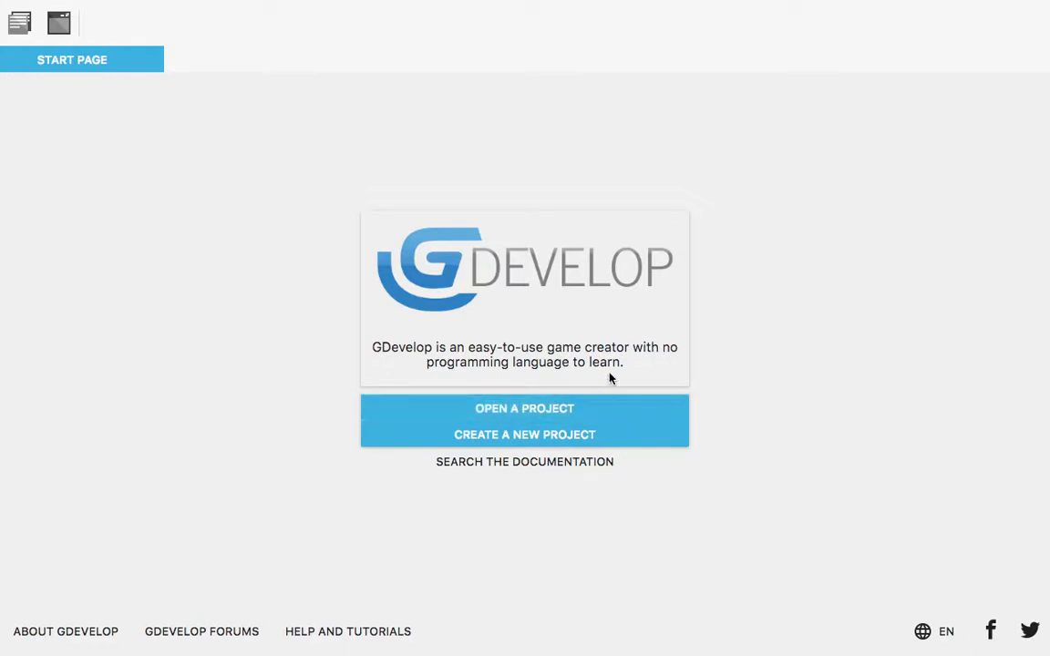
# Create a new project from the Empty game starter and open a newly added scene in it
pyautogui.click(617, 442)
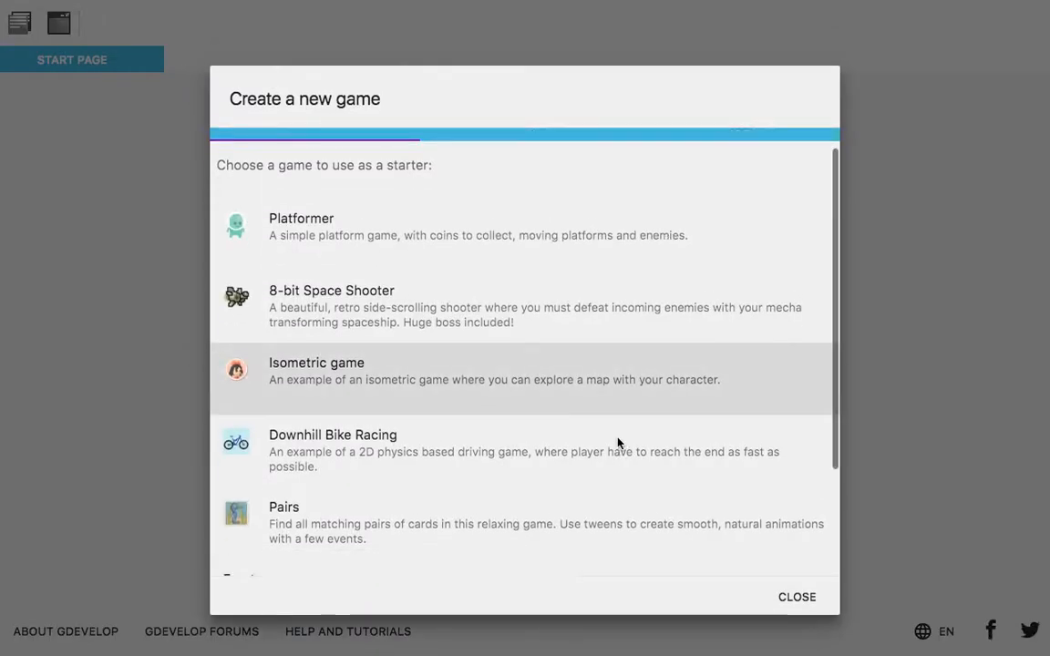
pyautogui.scroll(-4, 617, 442)
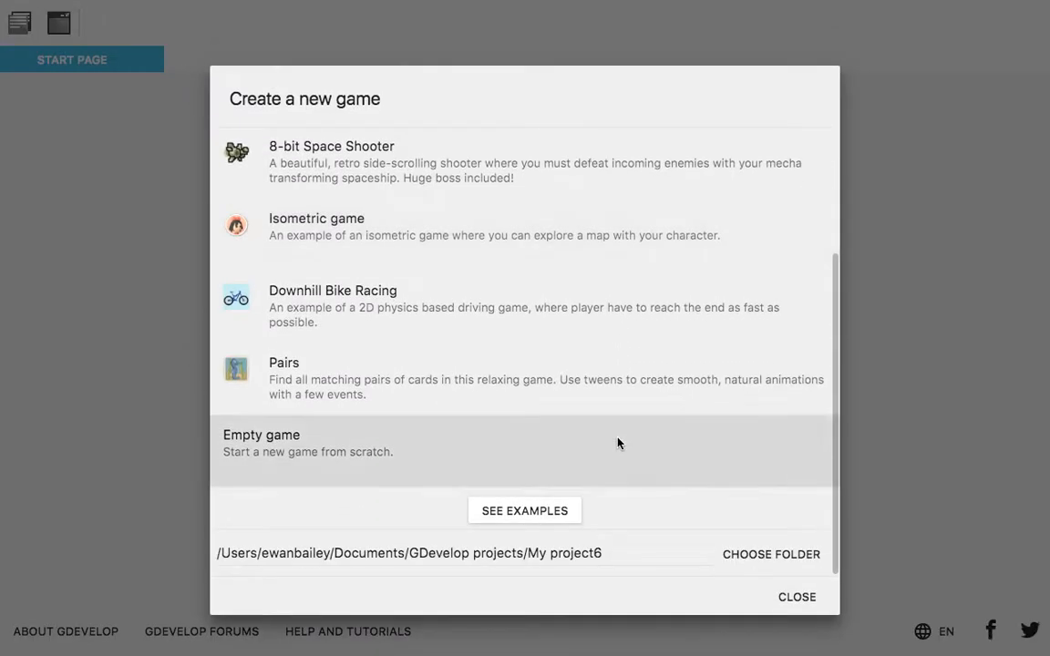
pyautogui.click(509, 442)
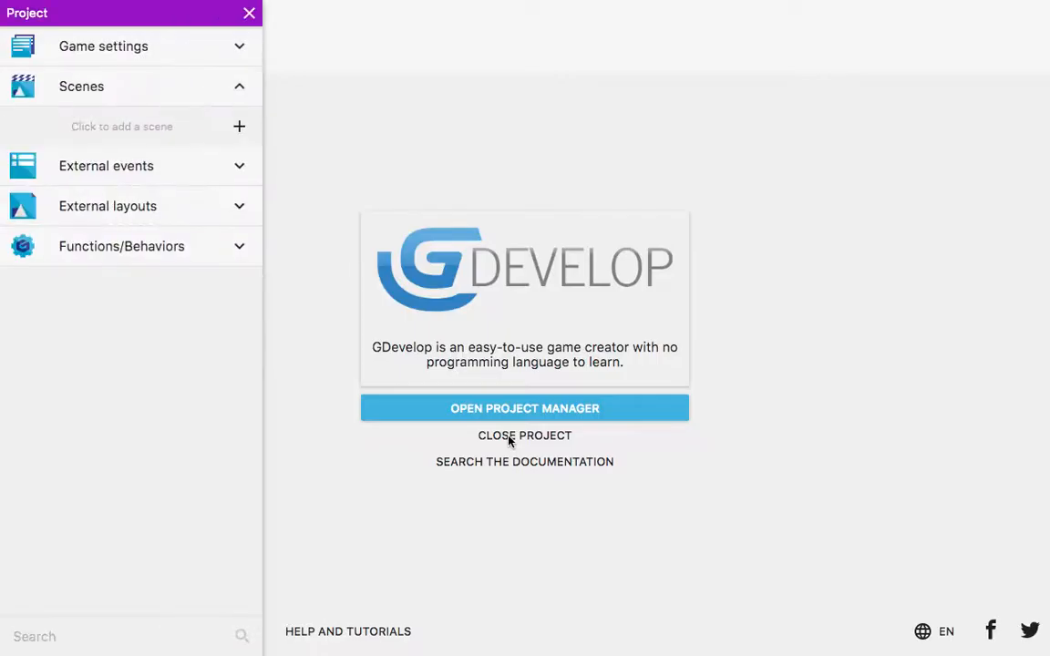
pyautogui.click(240, 129)
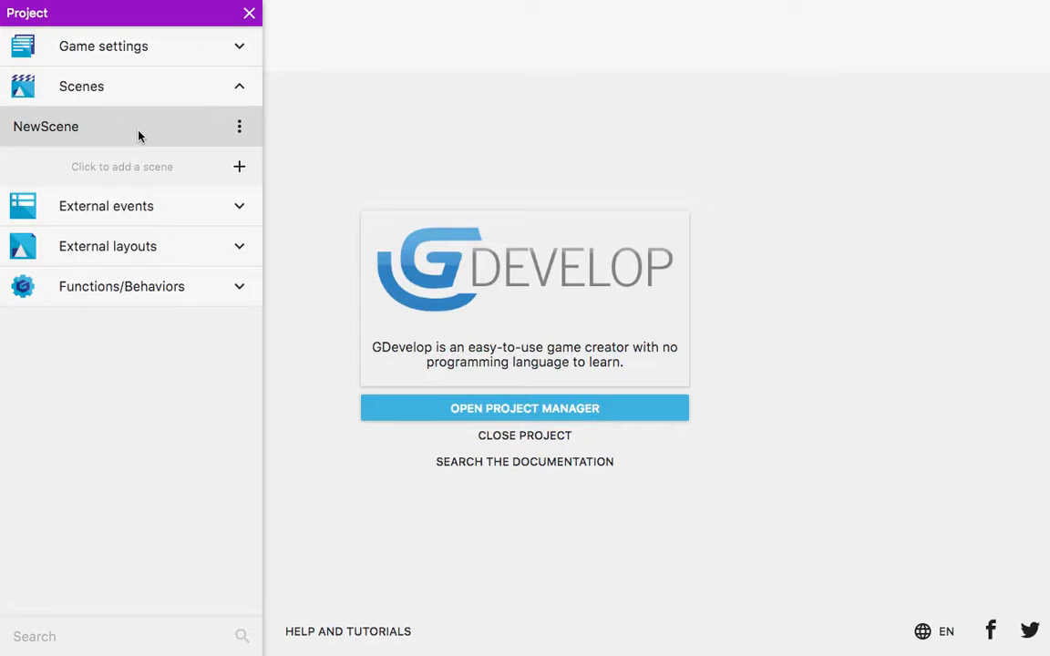
pyautogui.click(138, 135)
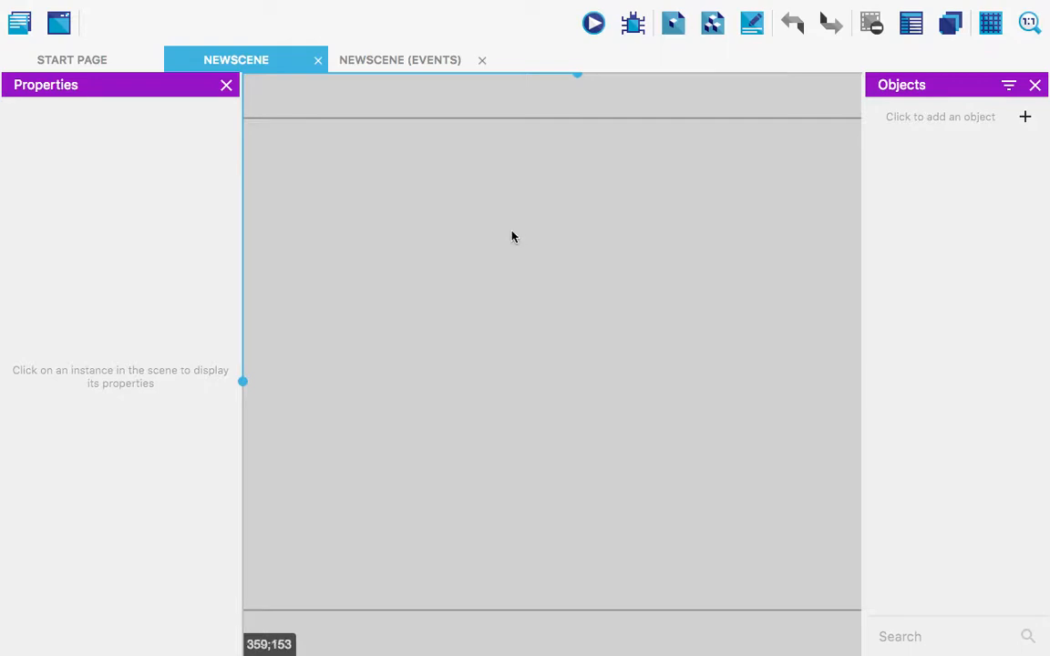
# Add a new Sprite object to the scene and name it Logo
pyautogui.click(1025, 118)
pyautogui.click(349, 178)
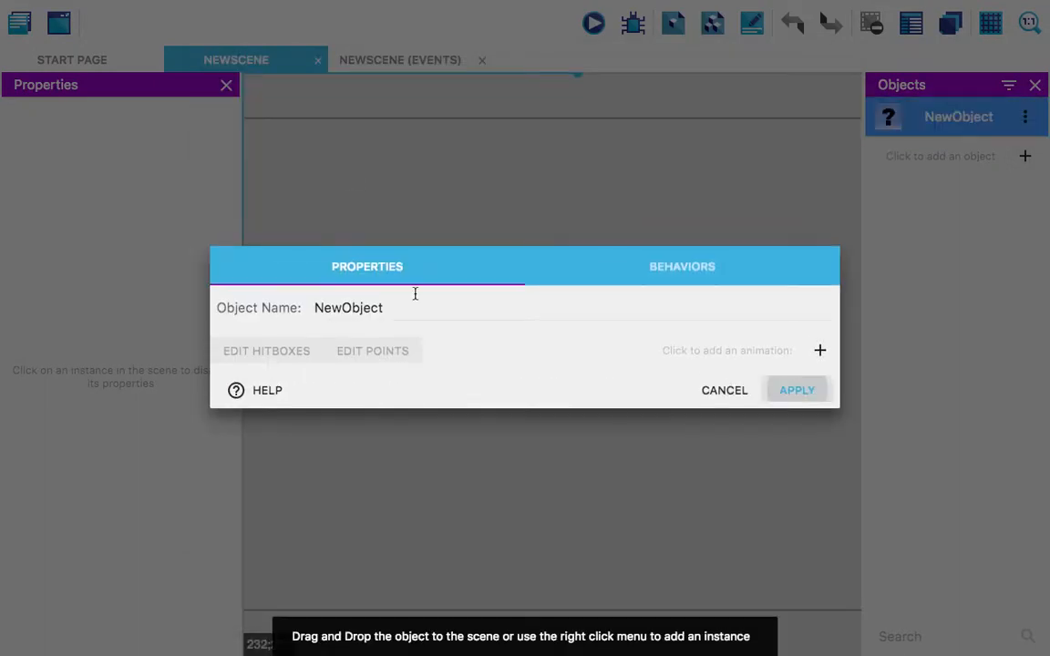
pyautogui.doubleClick(367, 304)
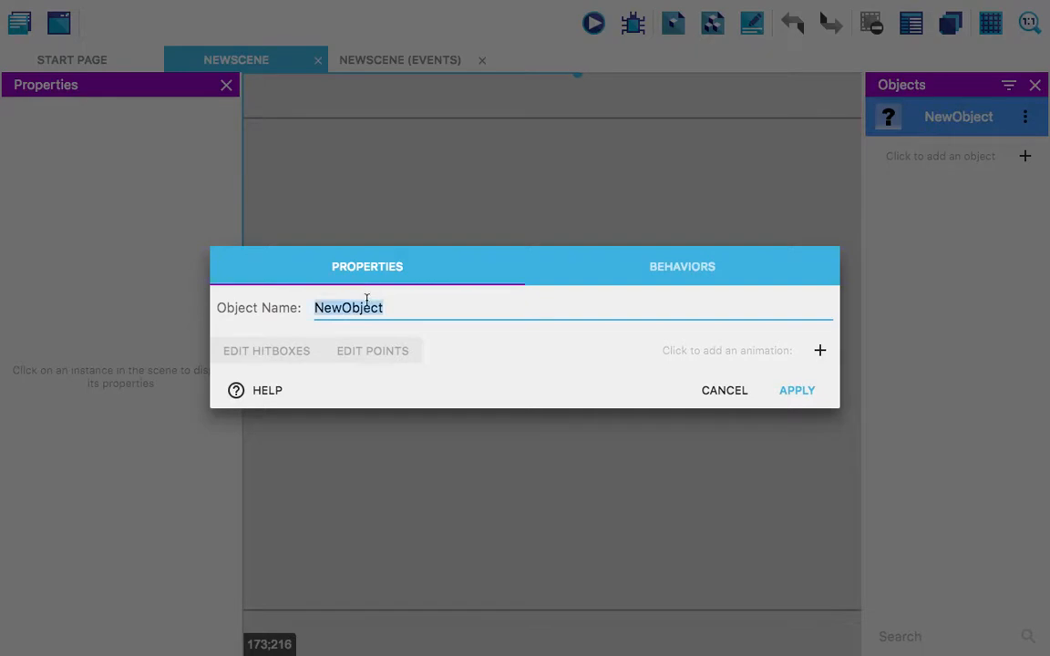
pyautogui.write('T')
pyautogui.press('BackSpace')
pyautogui.write('Logo')
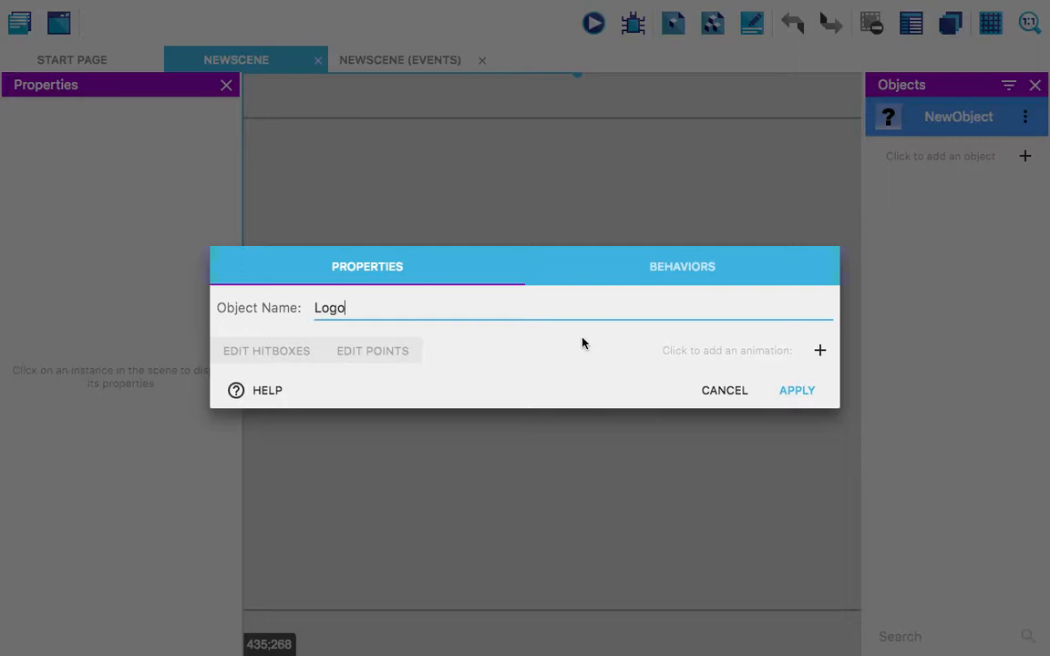
# Add an animation to the Logo object and draw a black-filled square covering most of its canvas in Piskel
pyautogui.click(818, 352)
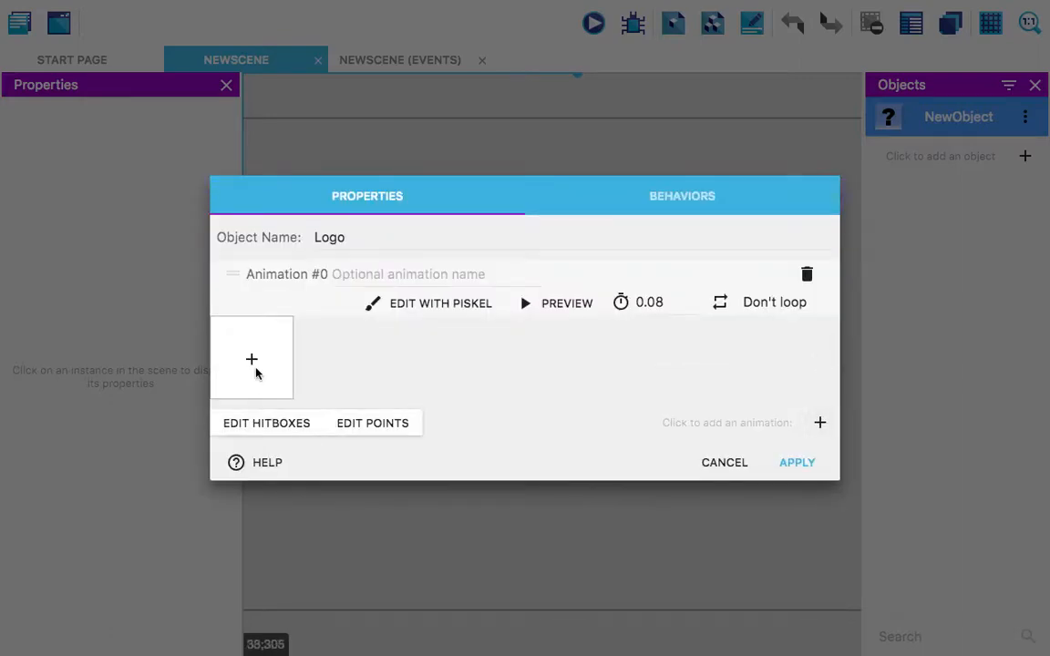
pyautogui.click(437, 306)
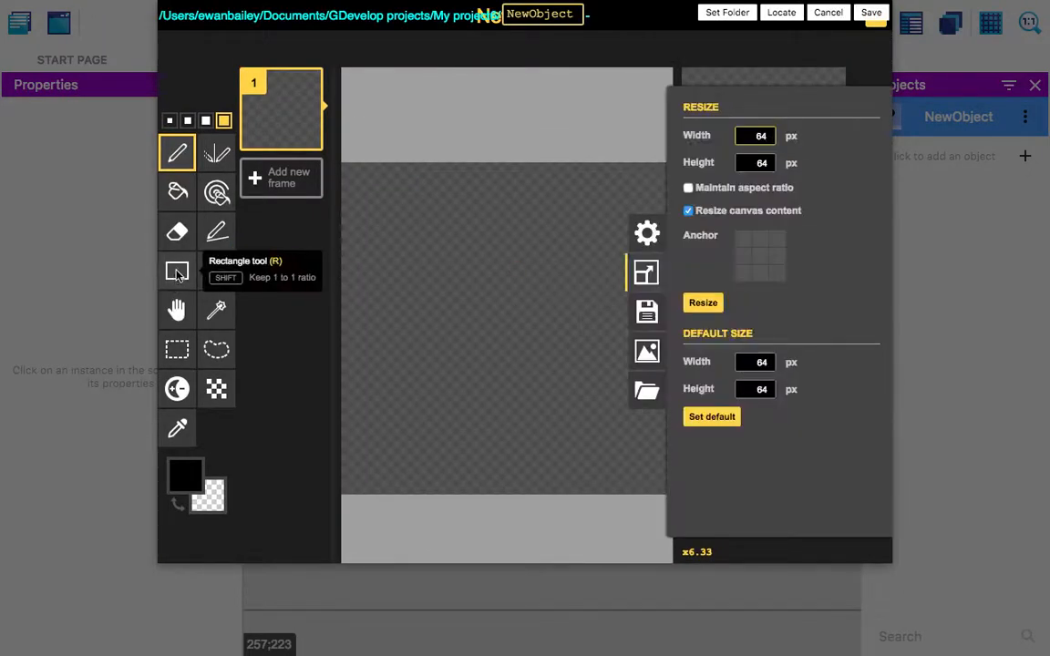
pyautogui.click(177, 274)
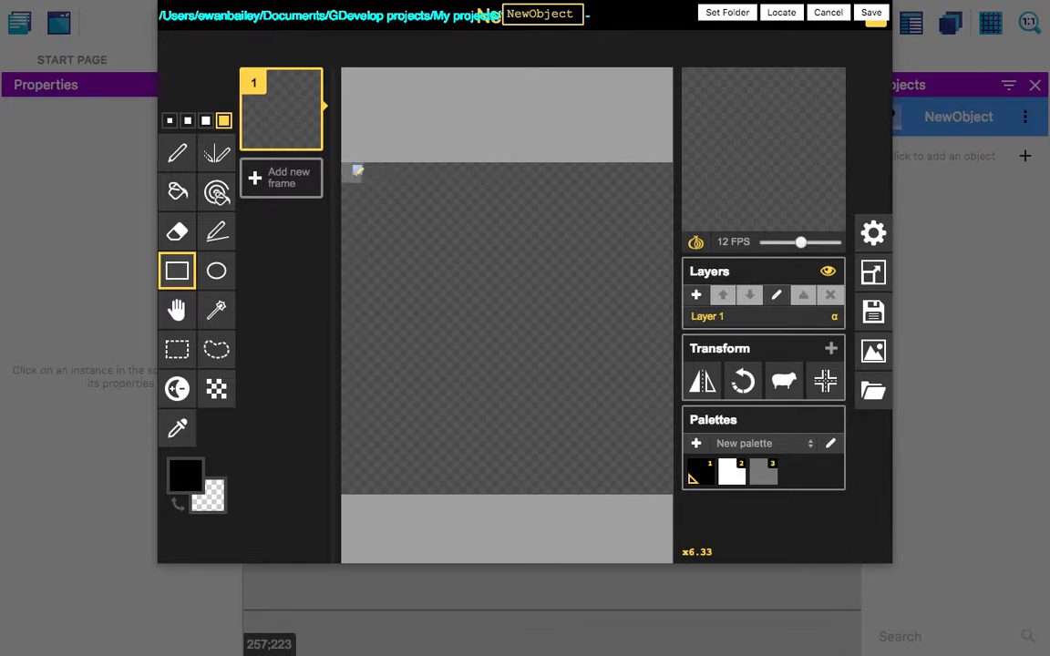
pyautogui.moveTo(355, 174); pyautogui.dragTo(567, 369)
pyautogui.moveTo(623, 402); pyautogui.dragTo(670, 473)
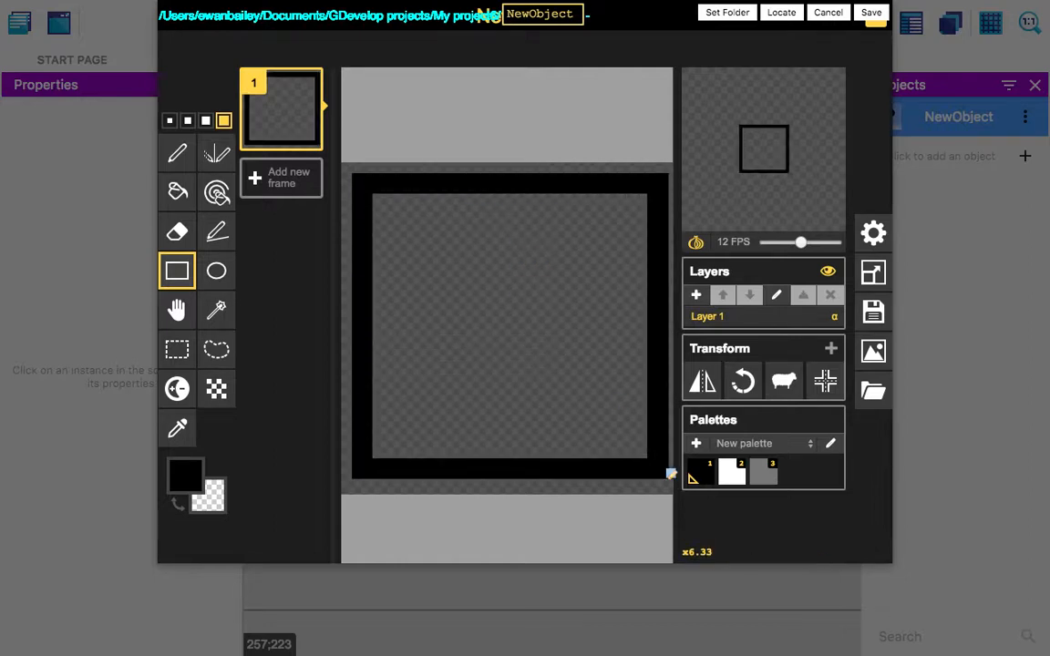
pyautogui.click(176, 199)
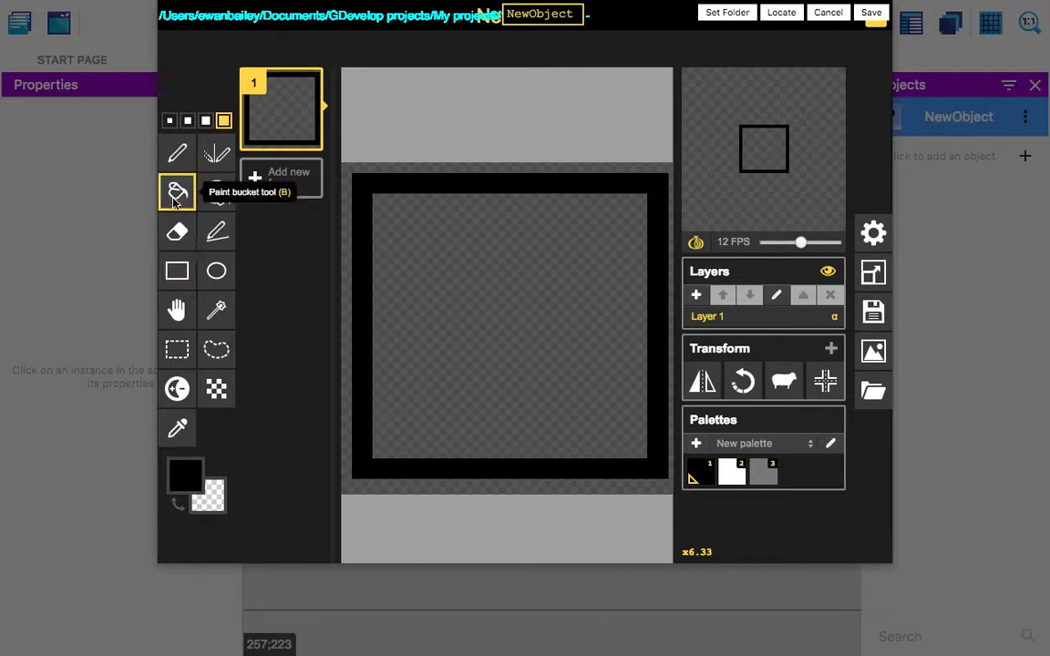
pyautogui.click(483, 291)
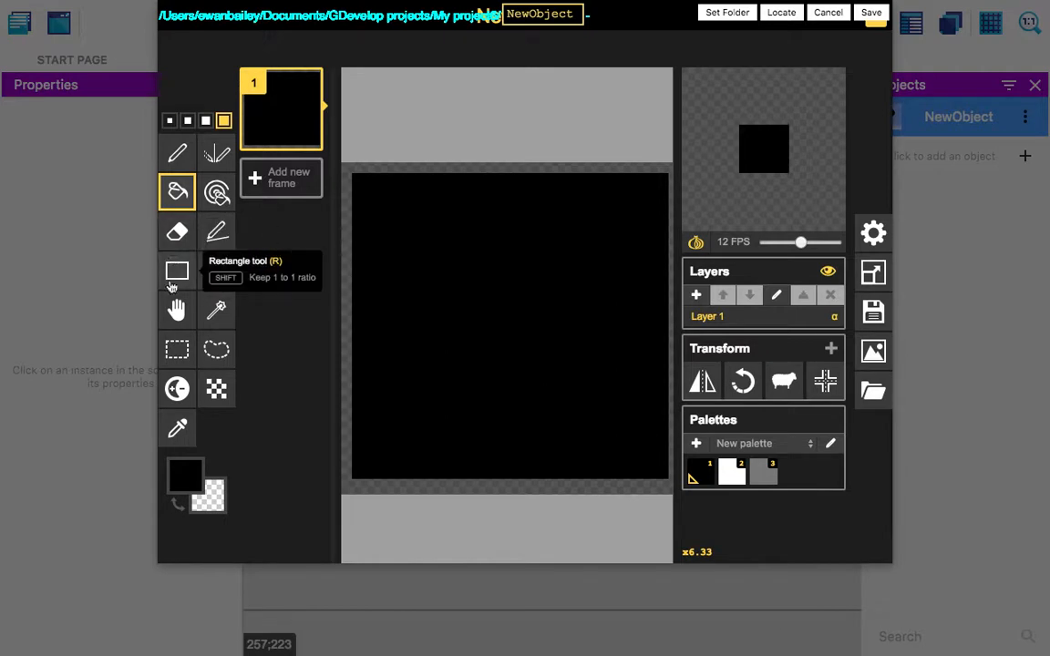
# Draw a face on the black square with the white pen: two square eyes and a curved smile
pyautogui.click(178, 157)
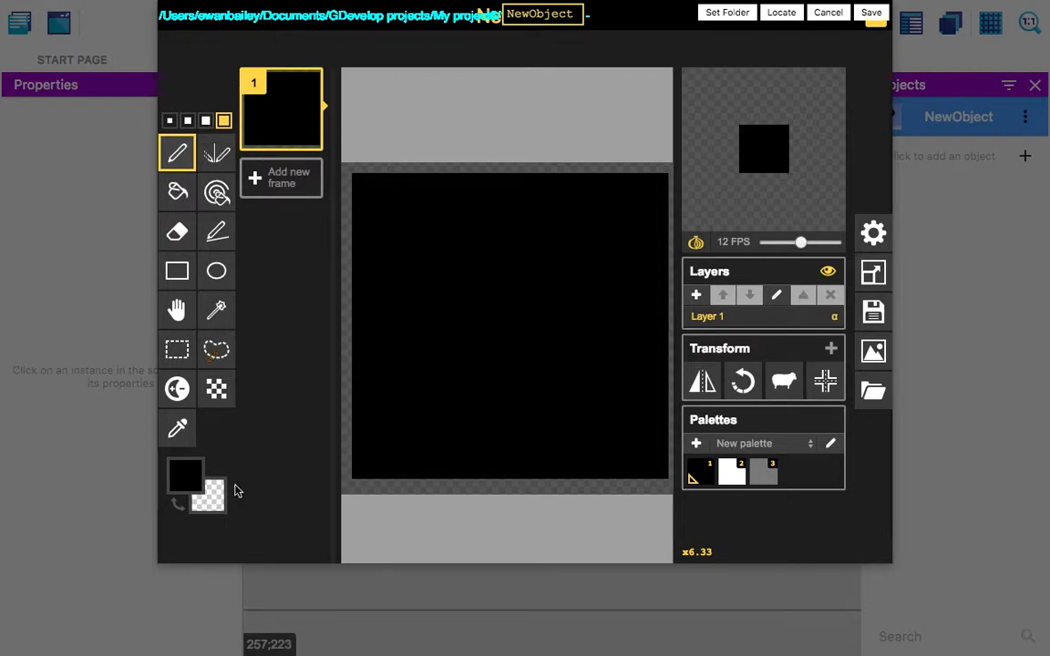
pyautogui.click(732, 471)
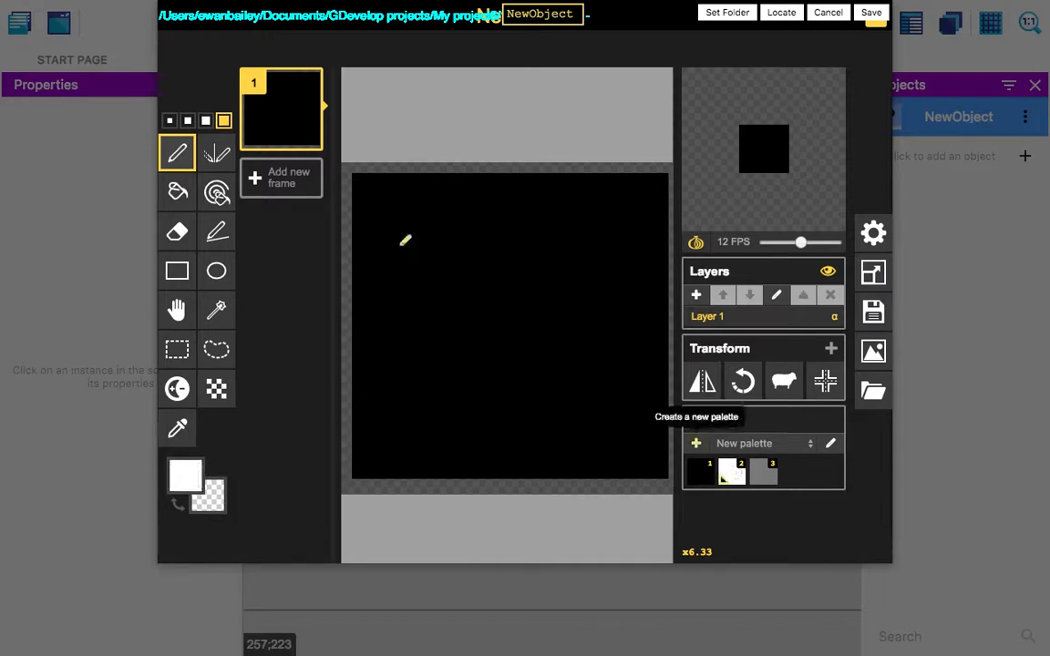
pyautogui.click(413, 266)
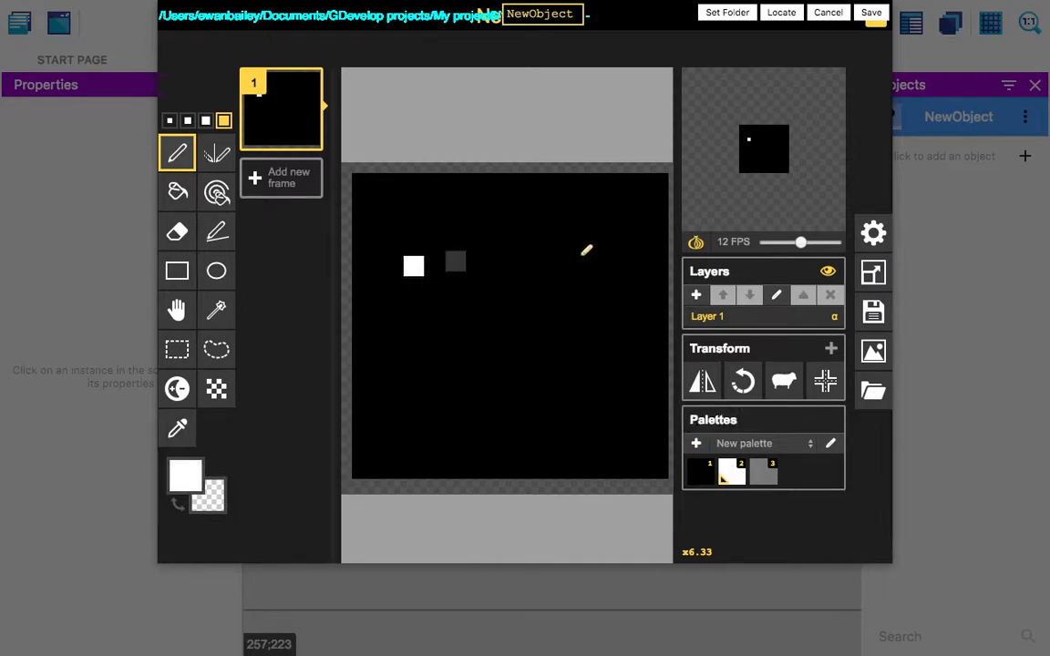
pyautogui.click(595, 272)
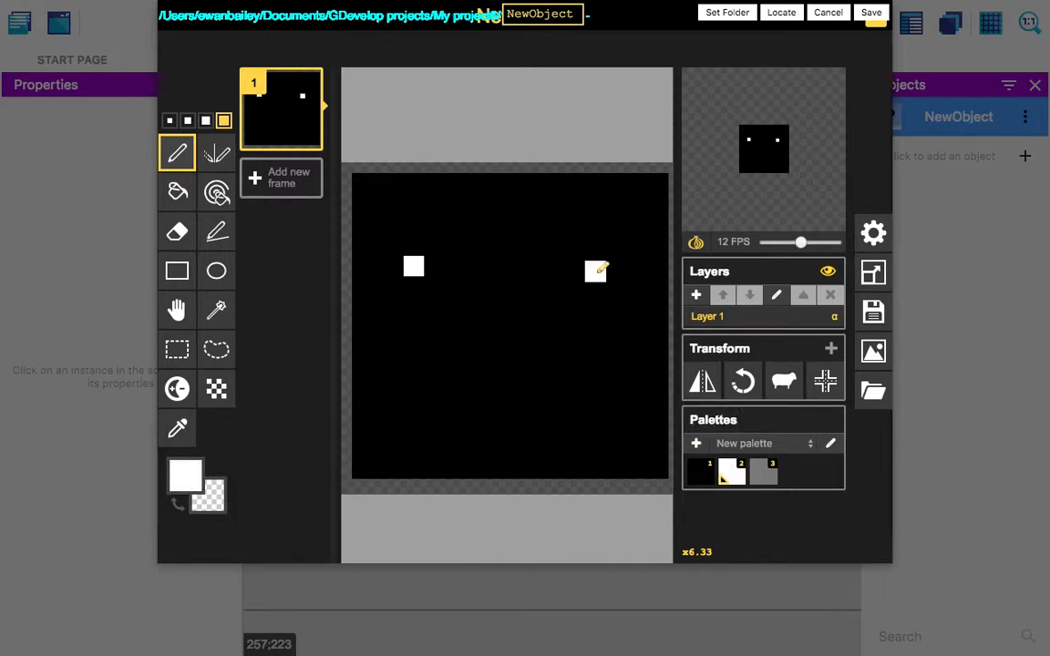
pyautogui.click(746, 444)
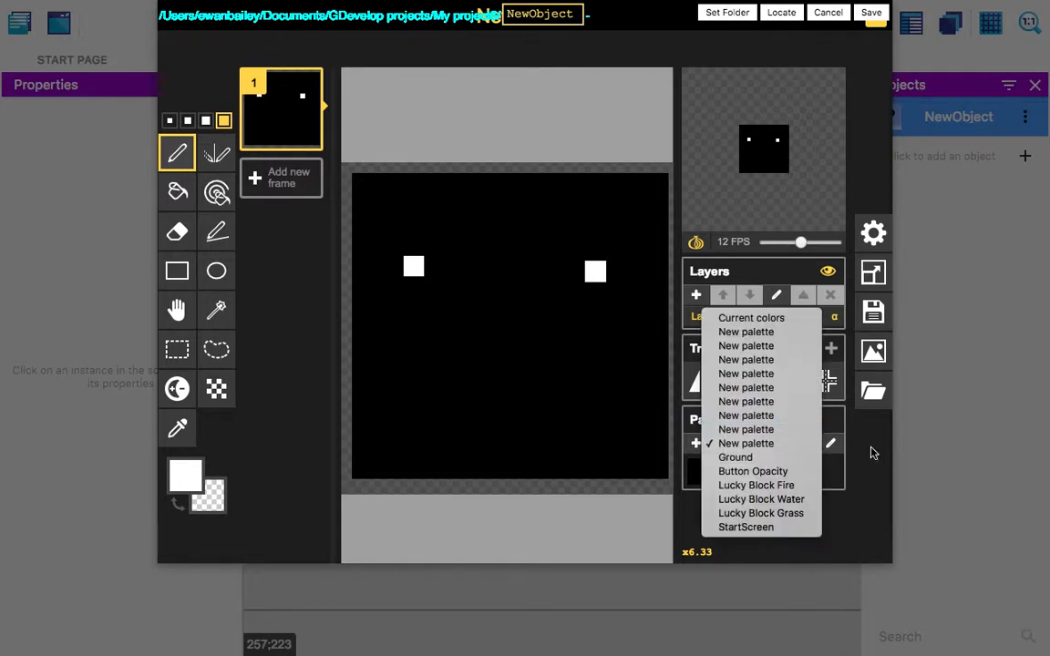
pyautogui.click(859, 495)
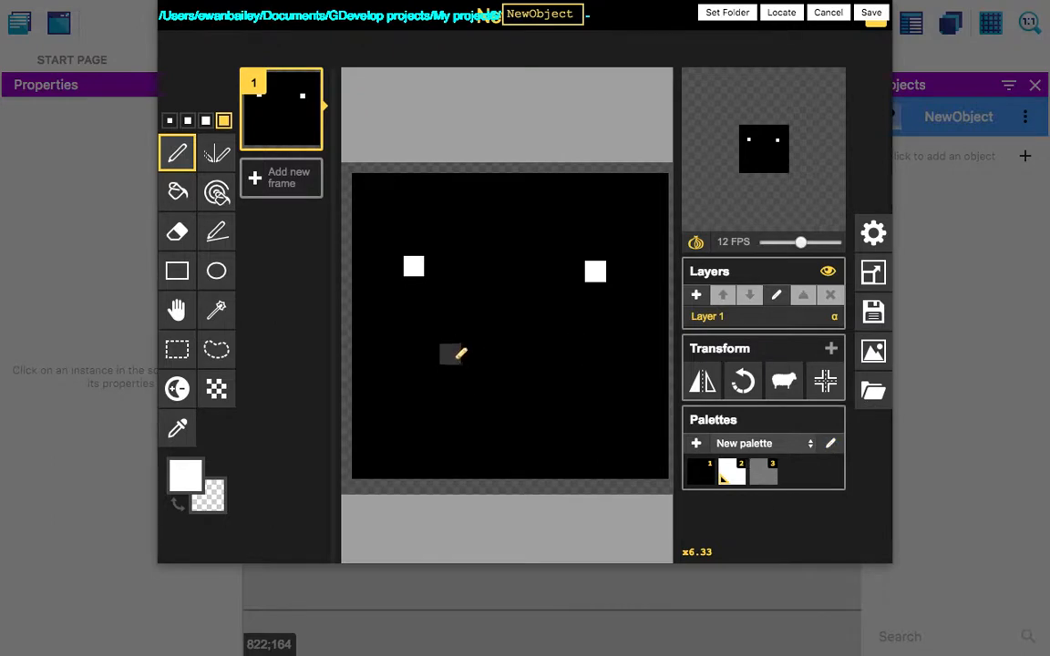
pyautogui.click(450, 354)
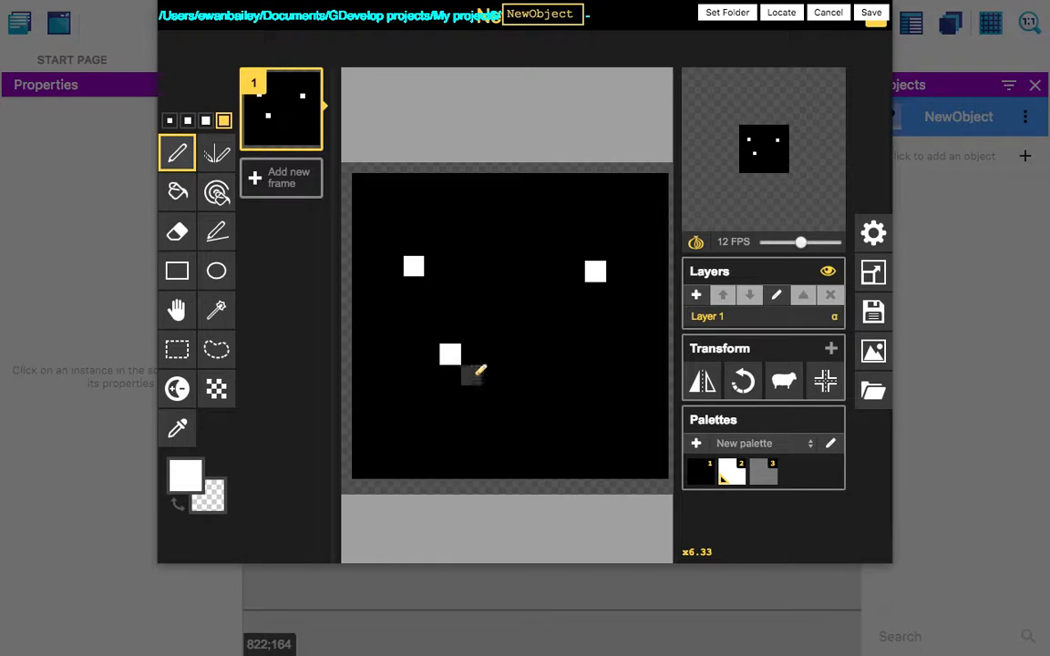
pyautogui.moveTo(471, 370)
pyautogui.mouseDown()
pyautogui.moveTo(516, 395)
pyautogui.moveTo(575, 375)
pyautogui.moveTo(574, 345)
pyautogui.mouseUp()
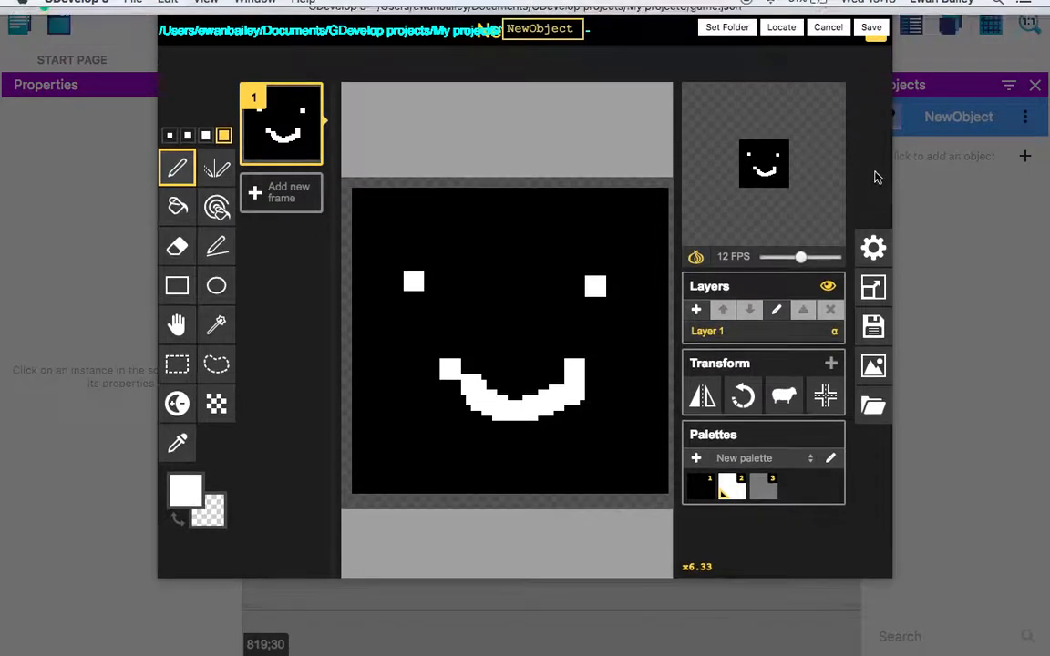
# Save the drawing to the Logo object and place an instance near the scene's center, at about X 430, Y 270
pyautogui.click(871, 13)
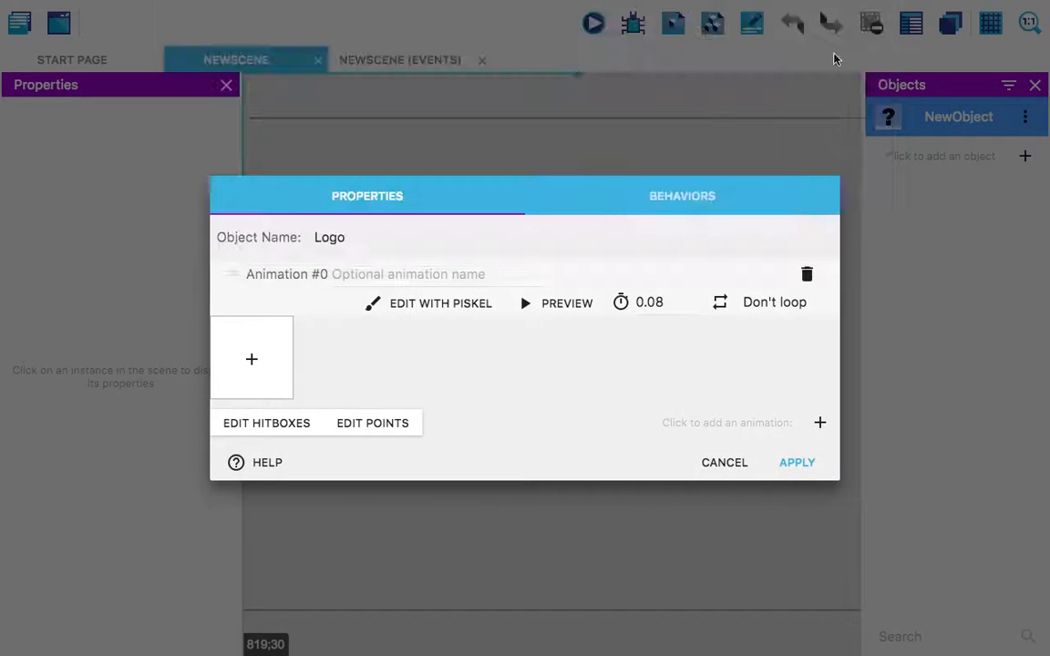
pyautogui.click(796, 461)
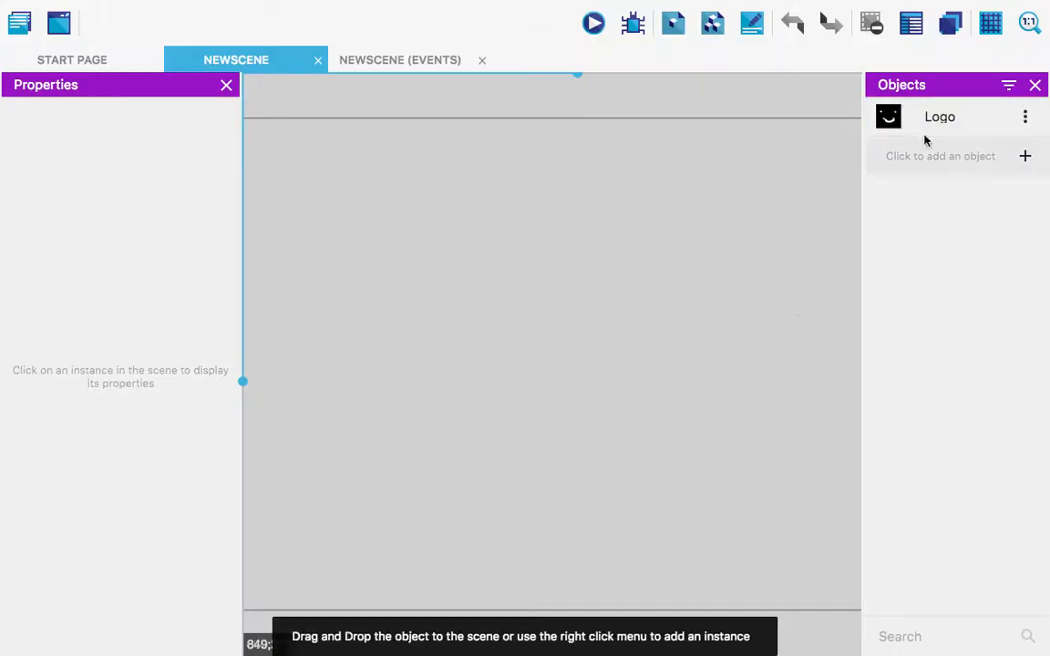
pyautogui.moveTo(927, 117); pyautogui.dragTo(578, 341)
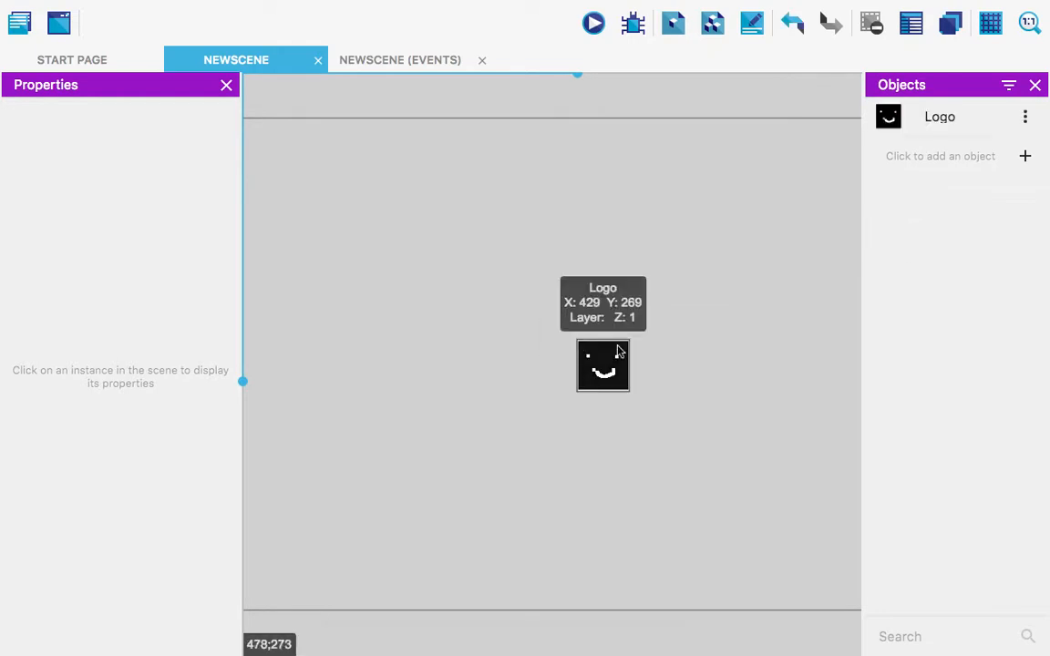
pyautogui.click(621, 357)
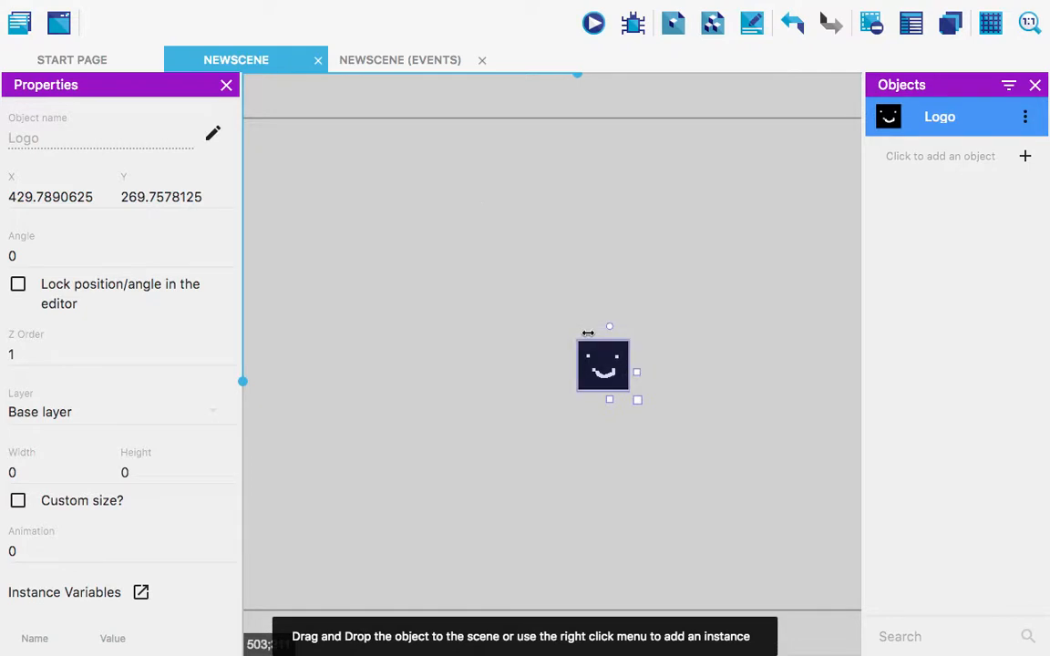
# Add a standard event to the scene's events with the condition "At the beginning of the scene"
pyautogui.click(401, 62)
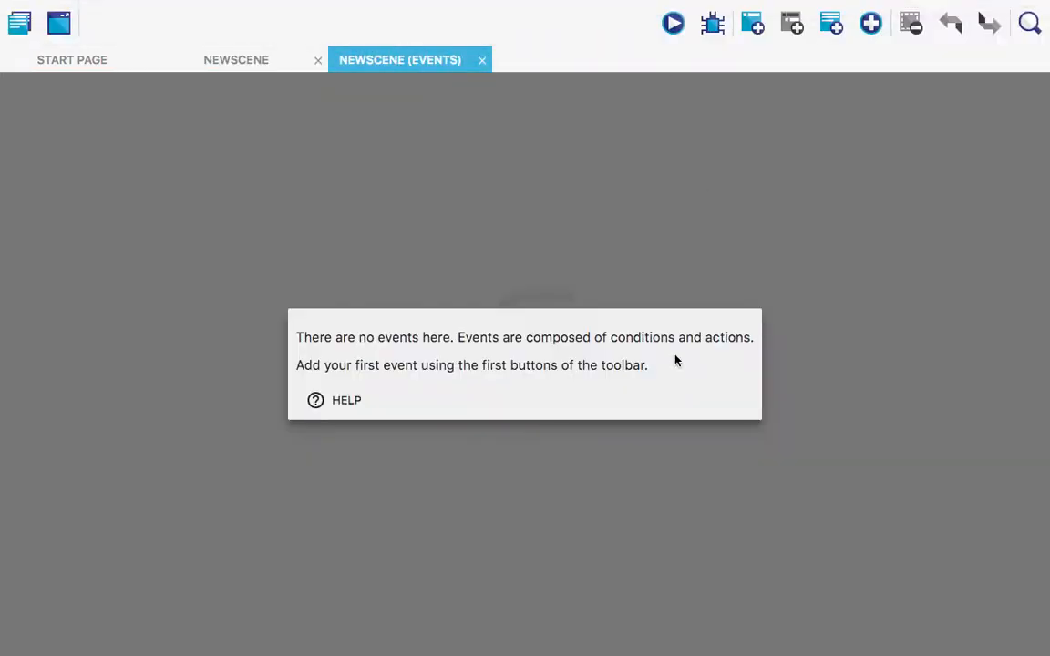
pyautogui.click(870, 23)
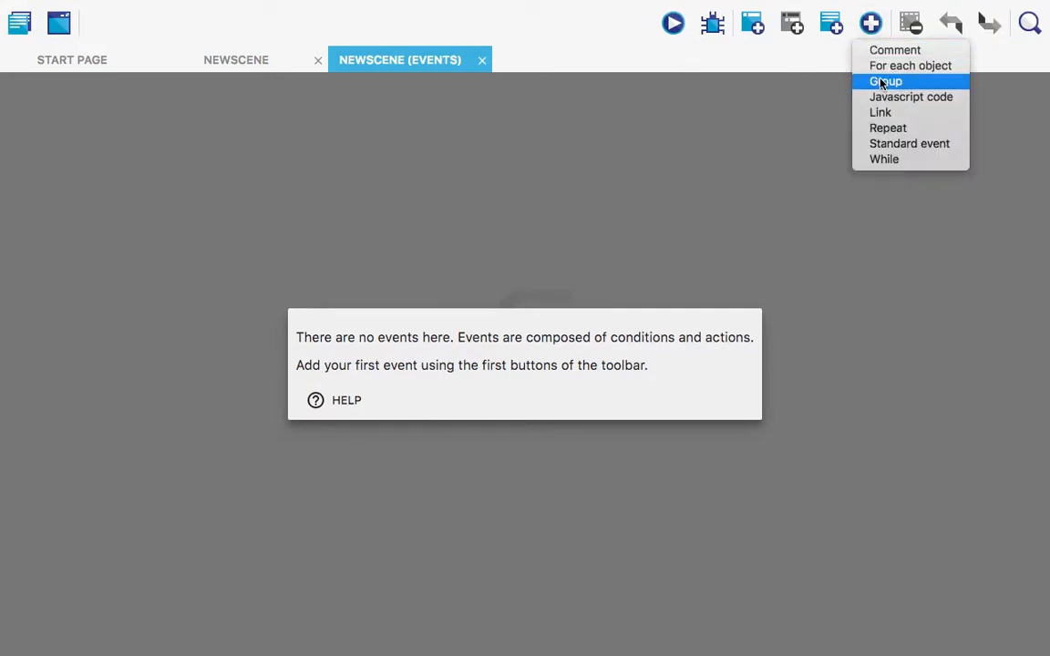
pyautogui.click(877, 146)
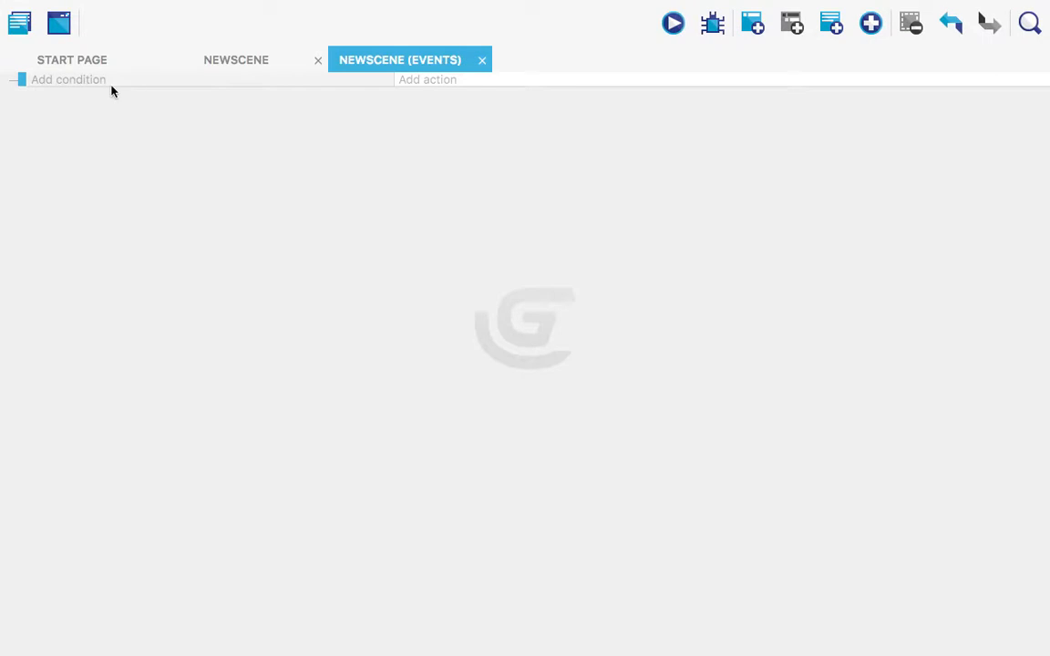
pyautogui.click(88, 84)
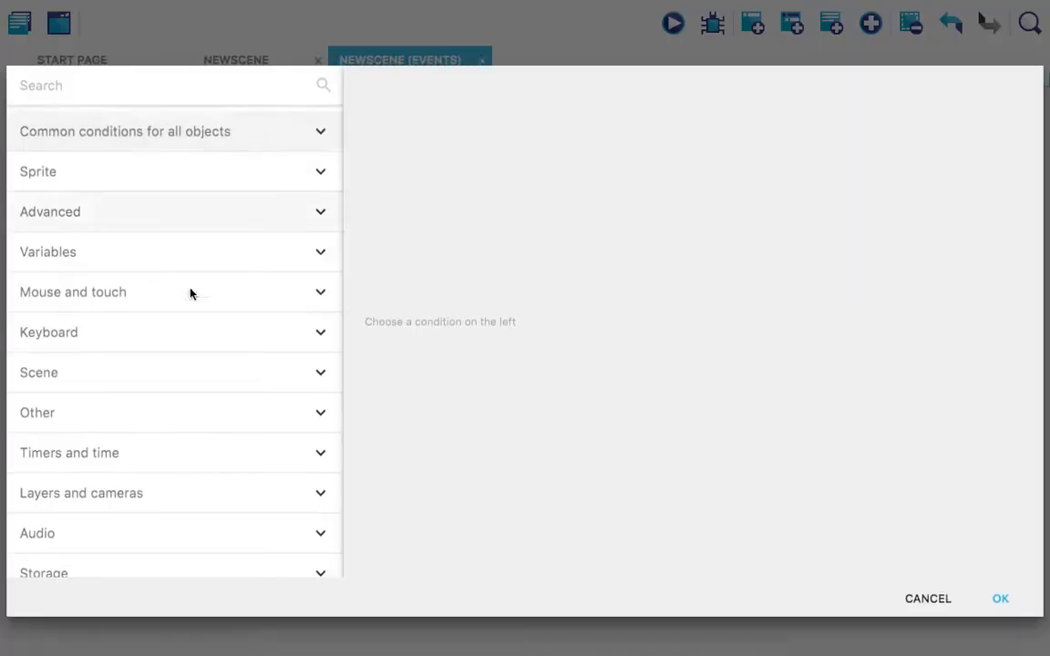
pyautogui.click(231, 383)
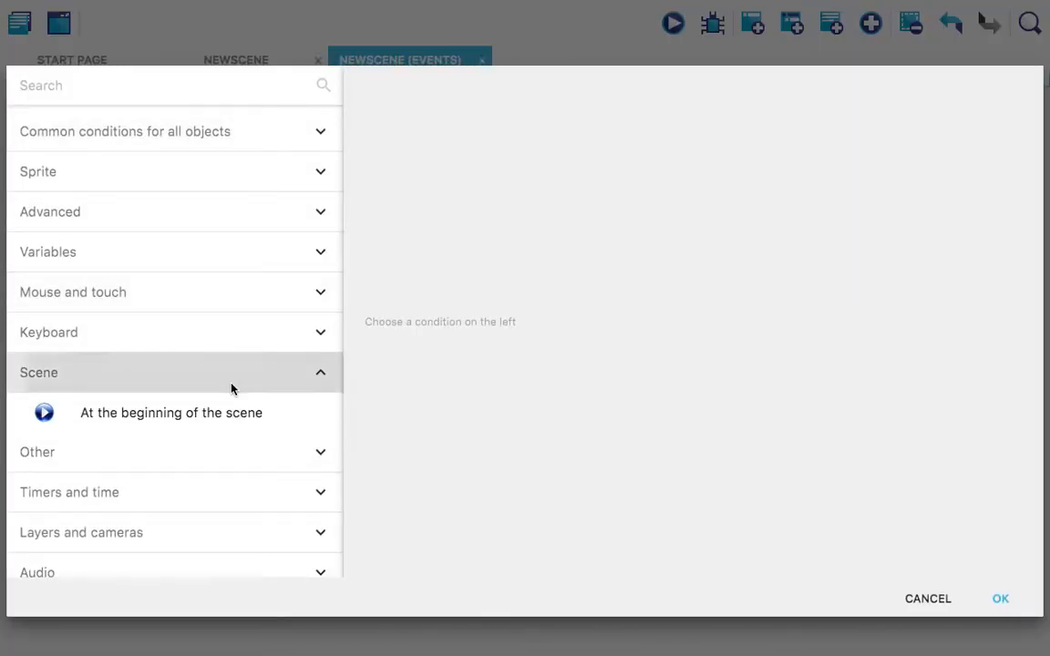
pyautogui.click(230, 415)
pyautogui.click(996, 596)
# Add an action to the scene-start event that changes the background color to black, "0;0;0"
pyautogui.click(450, 84)
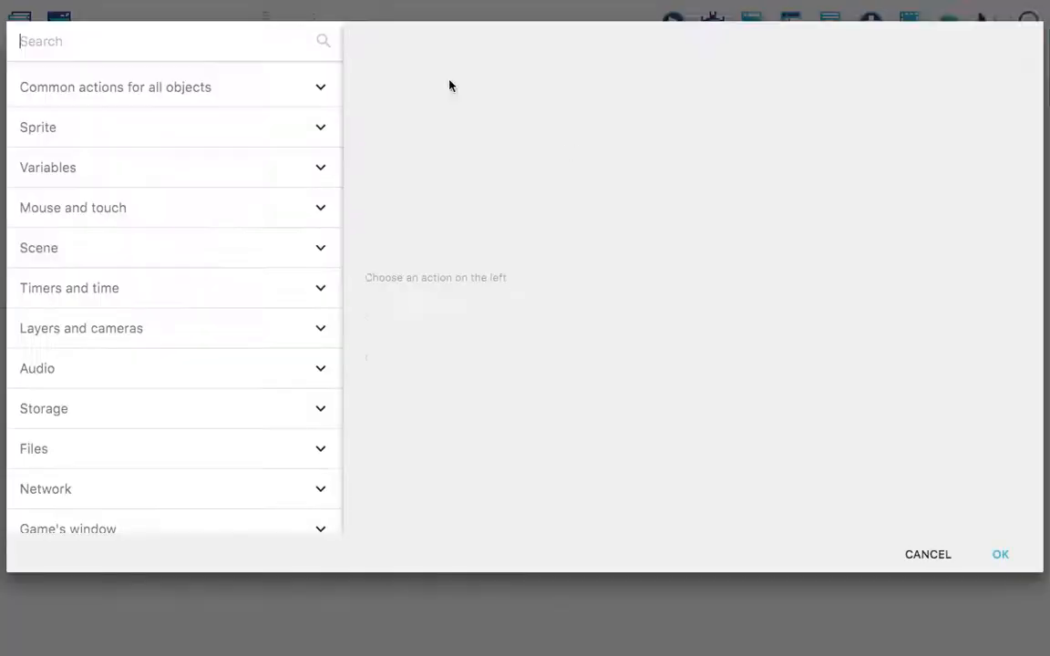
pyautogui.click(204, 294)
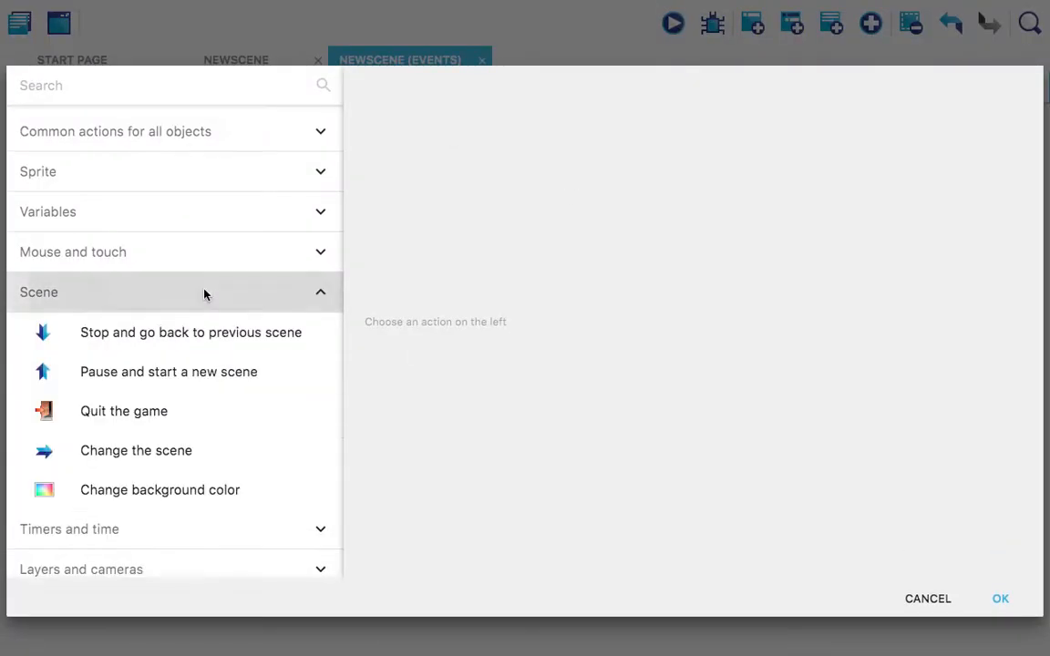
pyautogui.click(201, 489)
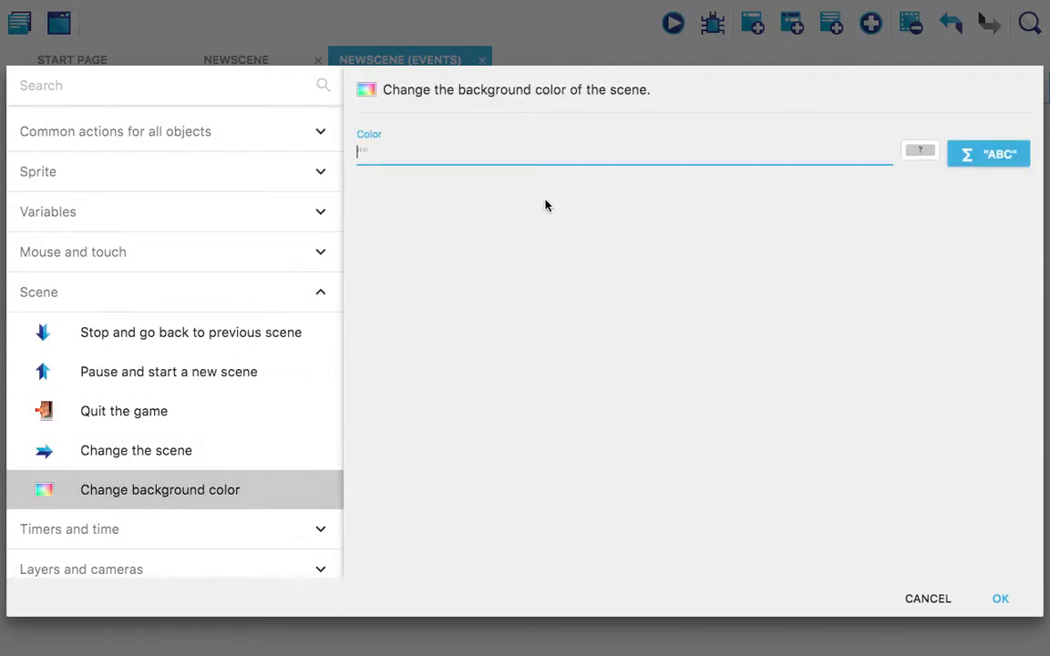
pyautogui.write('"')
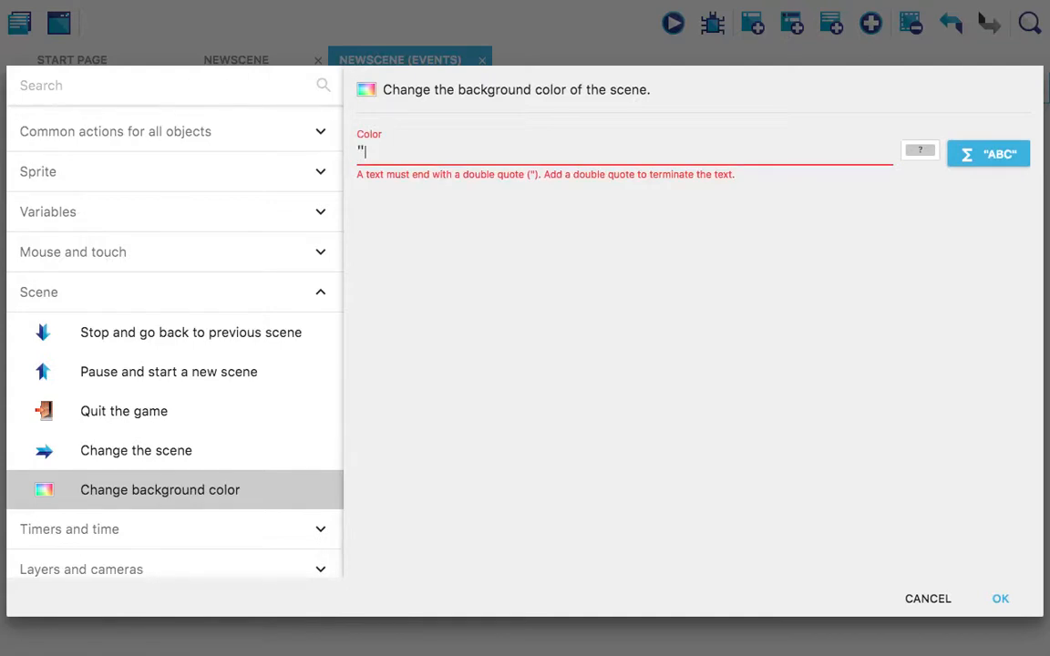
pyautogui.write('"')
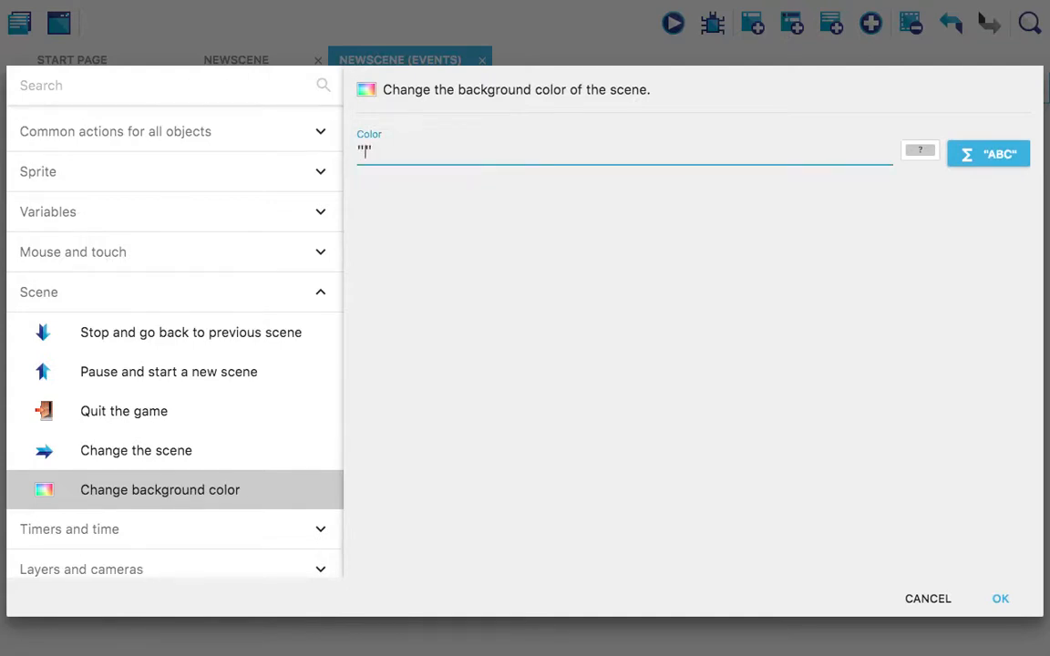
pyautogui.click(920, 151)
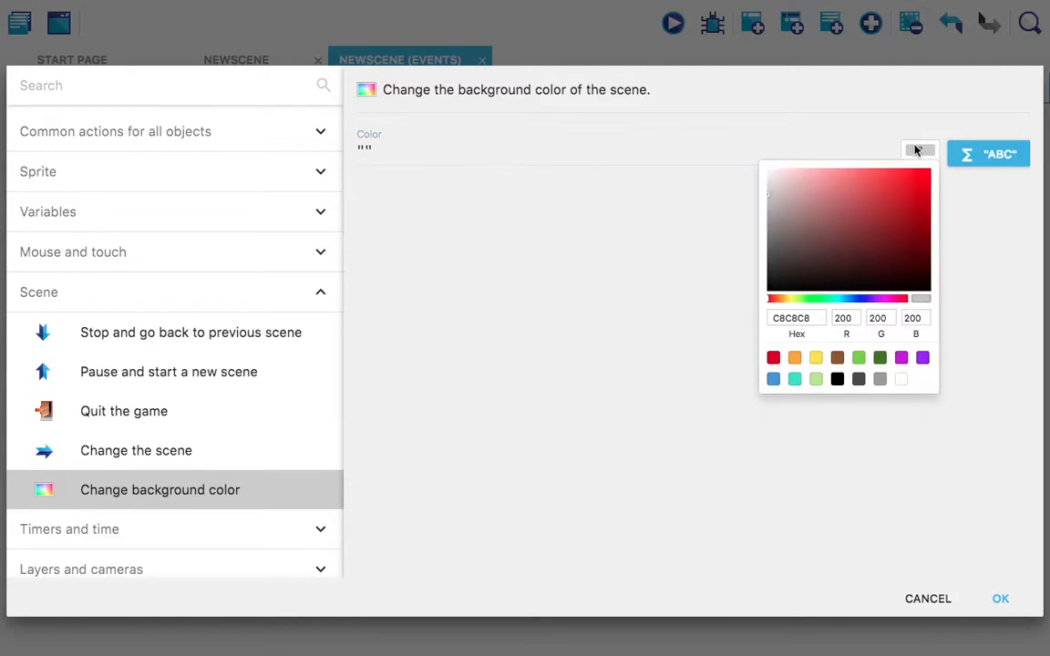
pyautogui.click(837, 379)
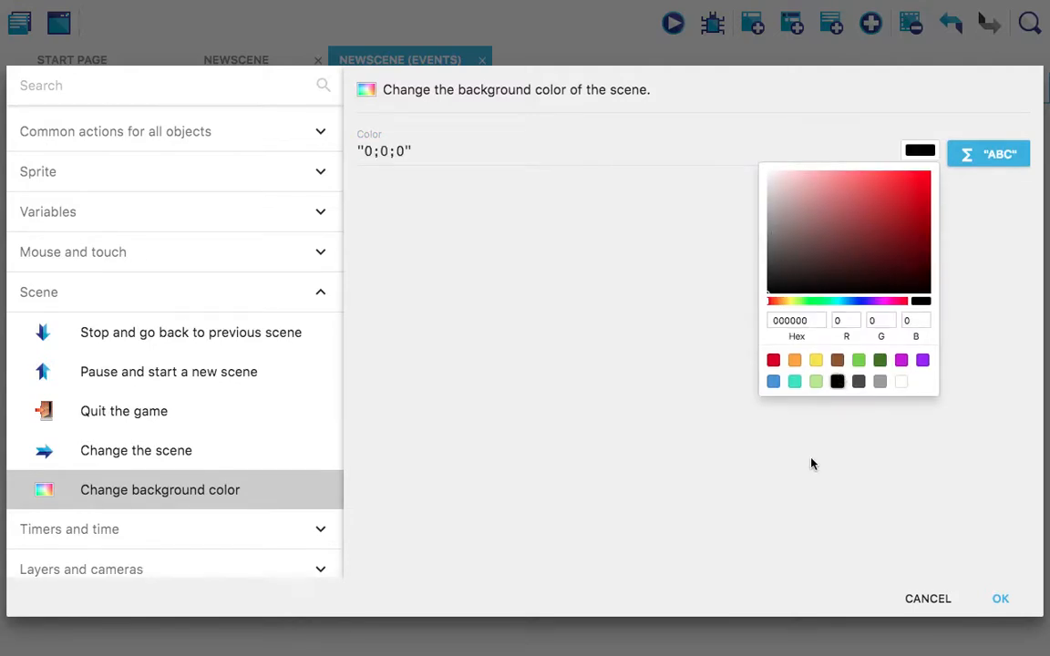
pyautogui.click(1001, 599)
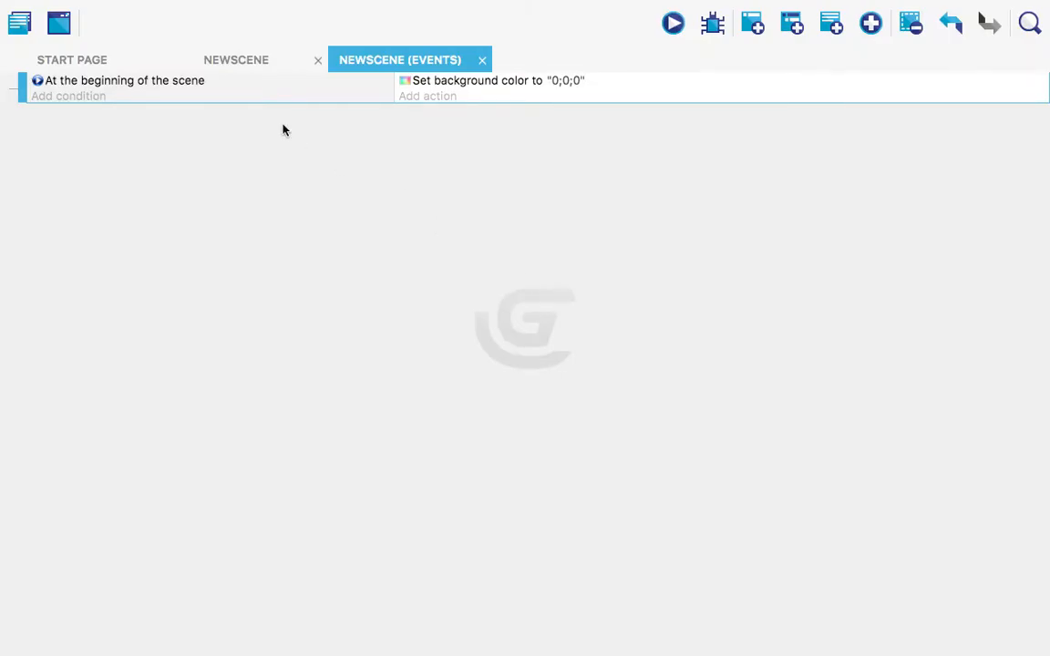
# Add an action to the scene-start event that centers the camera on the Logo object, leaving layer and camera number empty
pyautogui.click(425, 97)
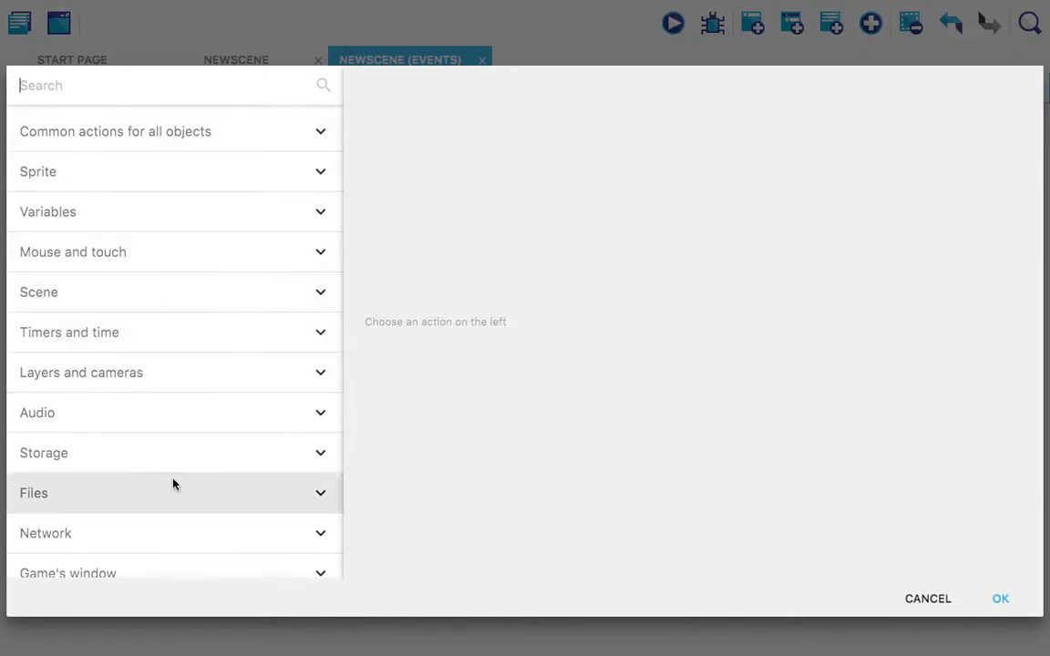
pyautogui.scroll(-3, 173, 483)
pyautogui.scroll(3, 171, 475)
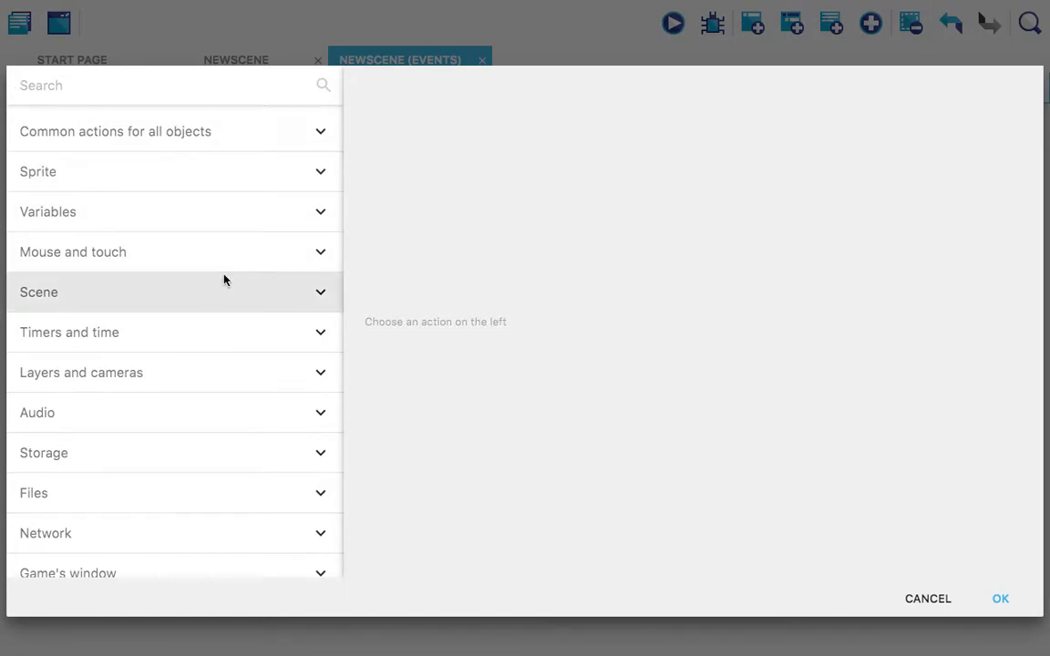
pyautogui.scroll(-3, 224, 280)
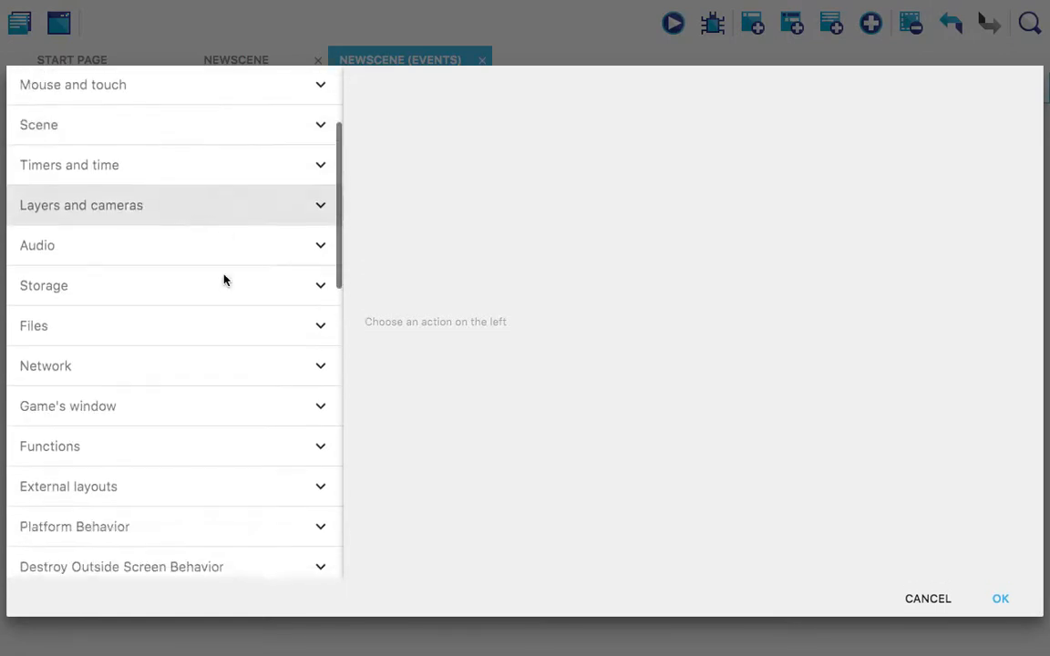
pyautogui.scroll(3, 224, 280)
pyautogui.click(178, 135)
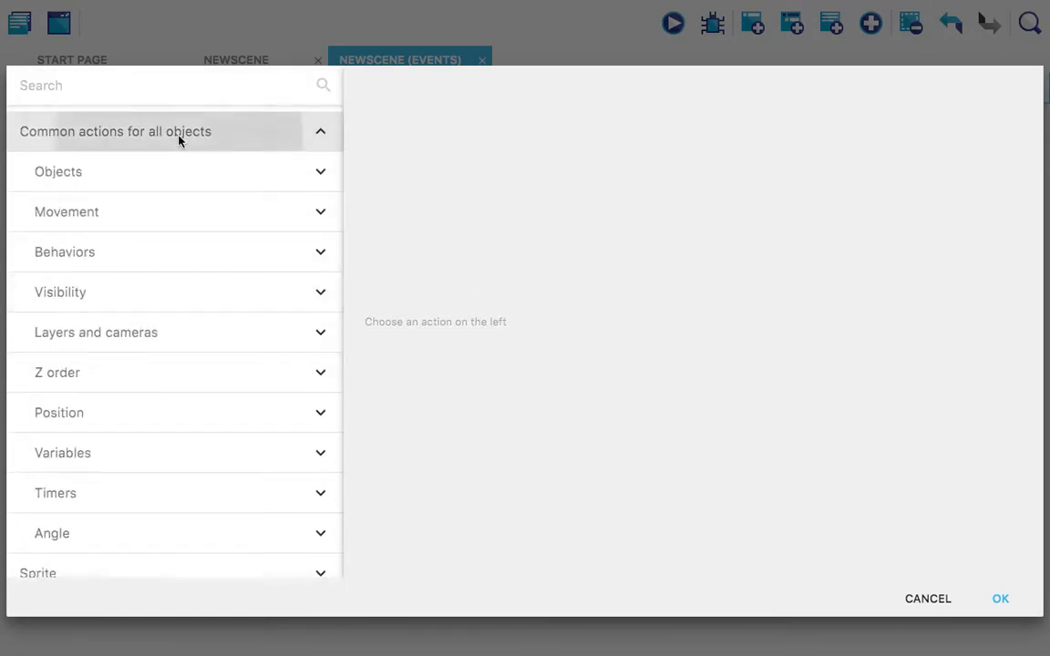
pyautogui.click(177, 157)
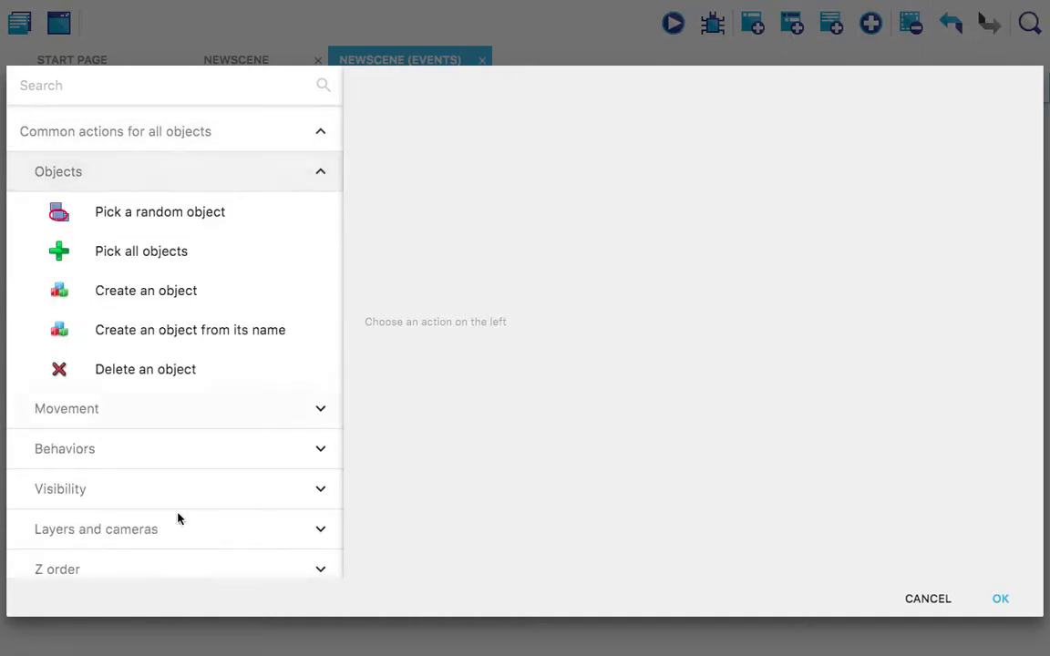
pyautogui.click(163, 162)
pyautogui.scroll(-2, 148, 370)
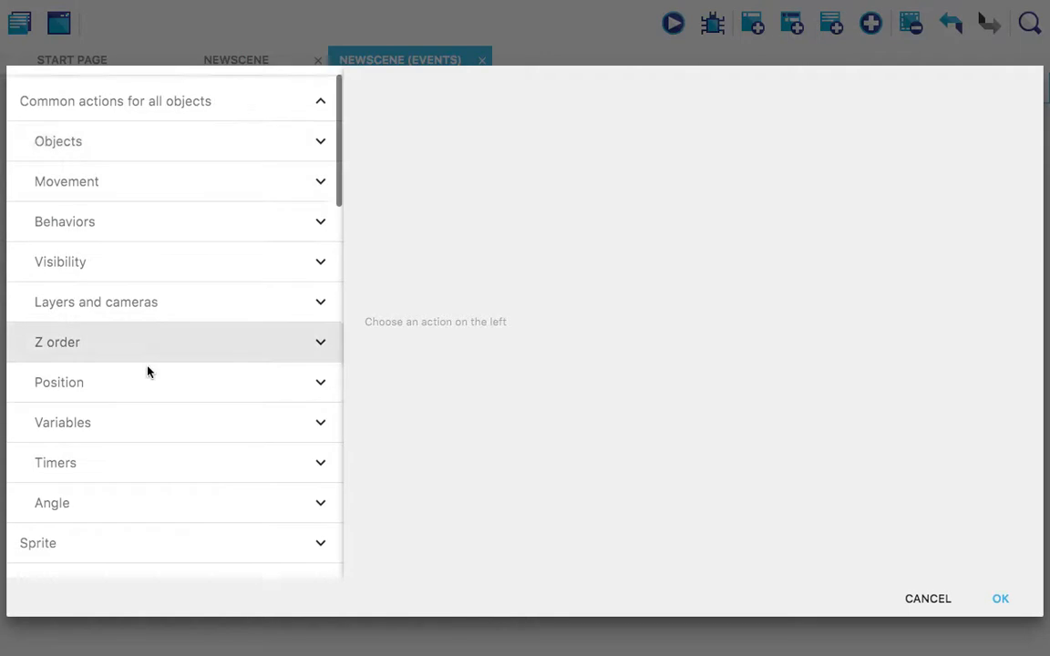
pyautogui.scroll(-5, 147, 370)
pyautogui.scroll(-1, 176, 472)
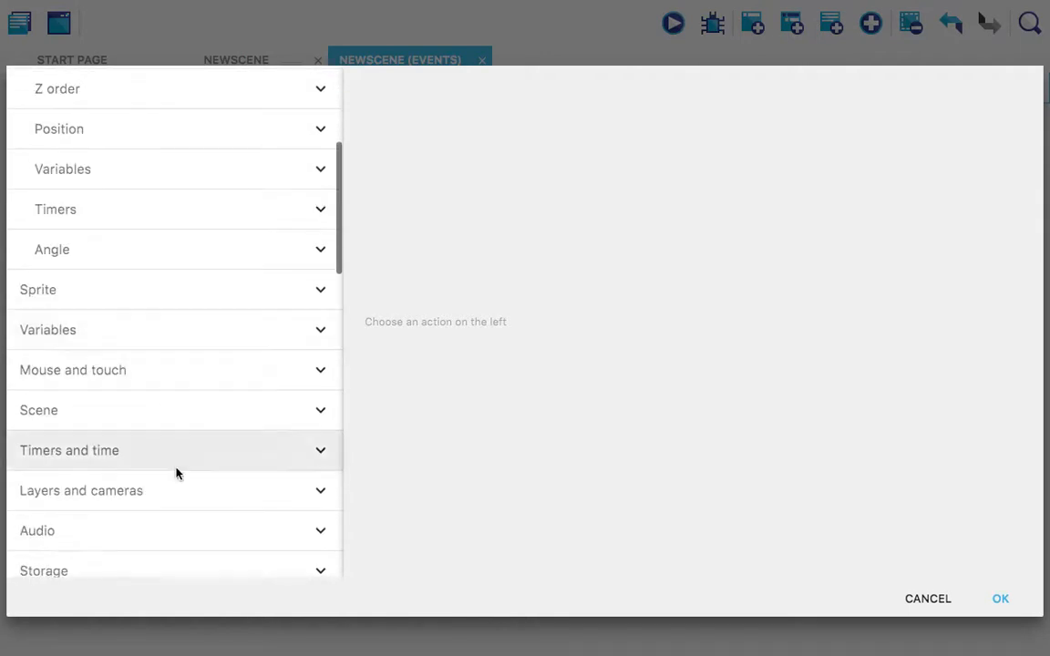
pyautogui.click(177, 489)
pyautogui.scroll(-4, 177, 488)
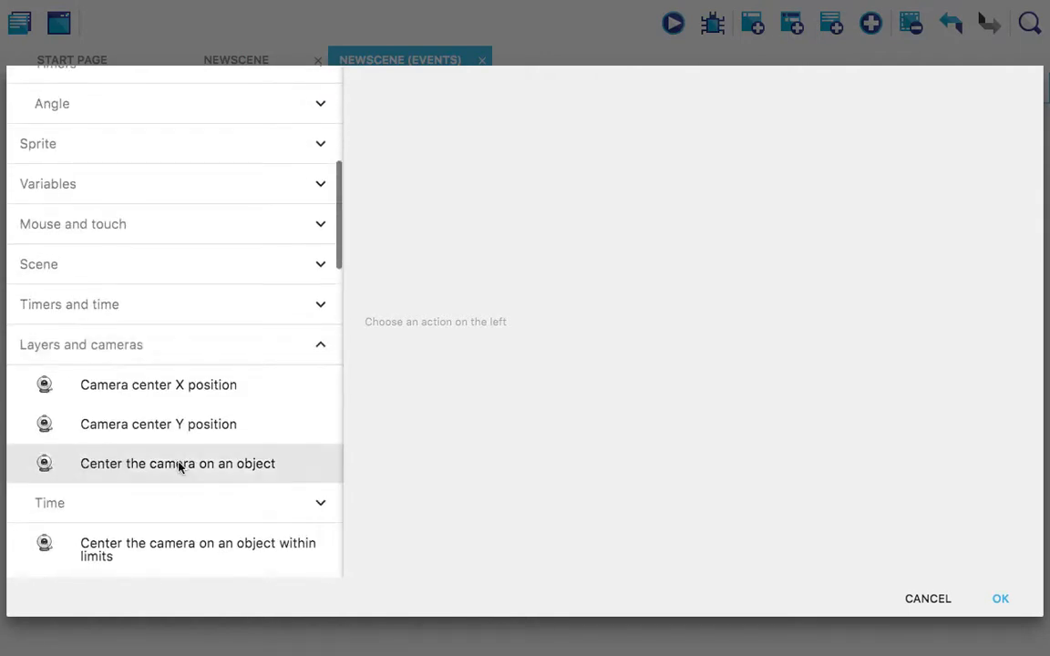
pyautogui.click(179, 466)
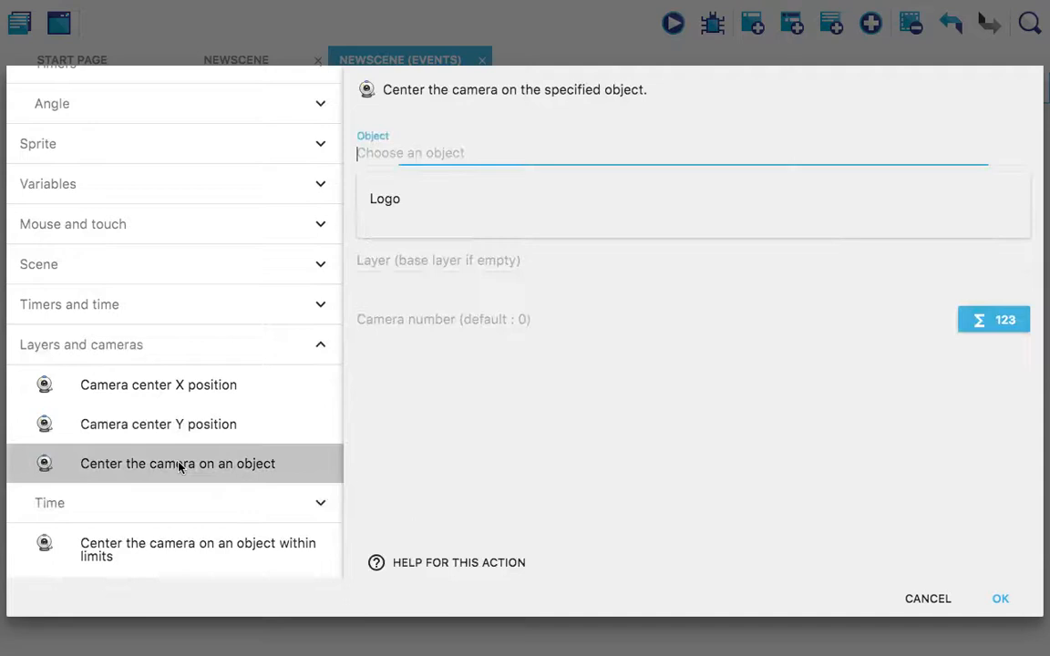
pyautogui.click(489, 221)
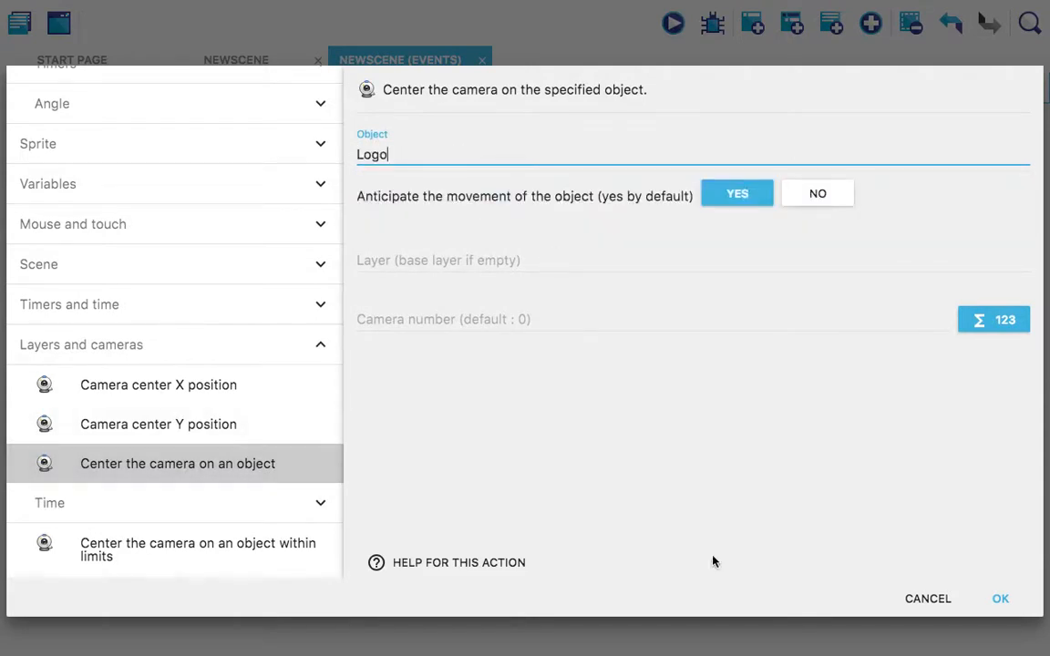
pyautogui.click(1001, 600)
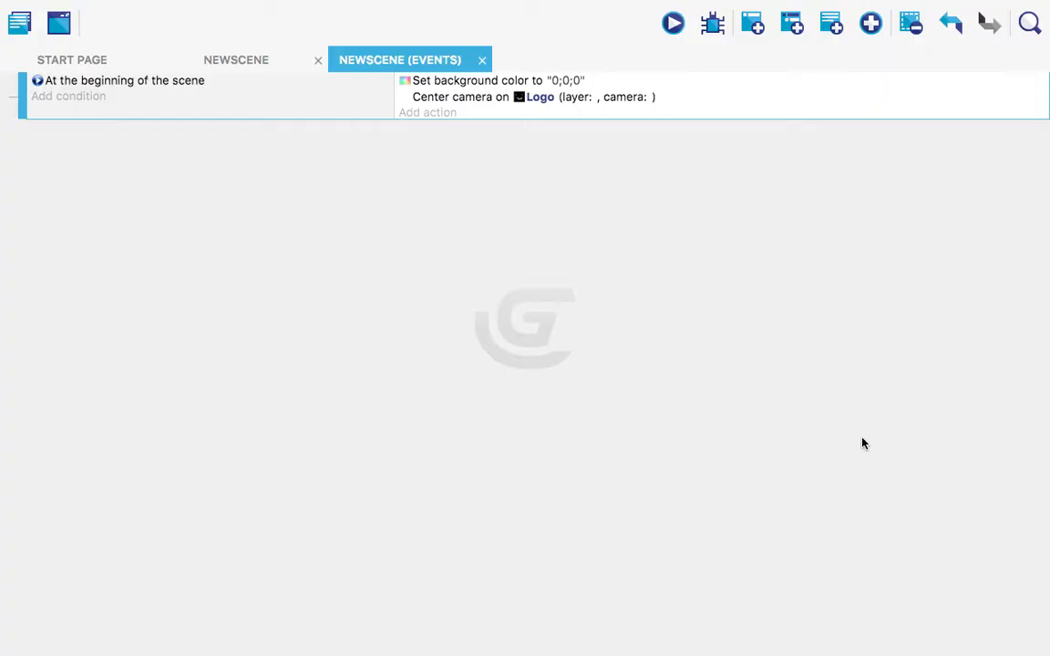
# Add an action to the scene-start event that starts or resets a scene timer named "LogoFade"
pyautogui.click(421, 113)
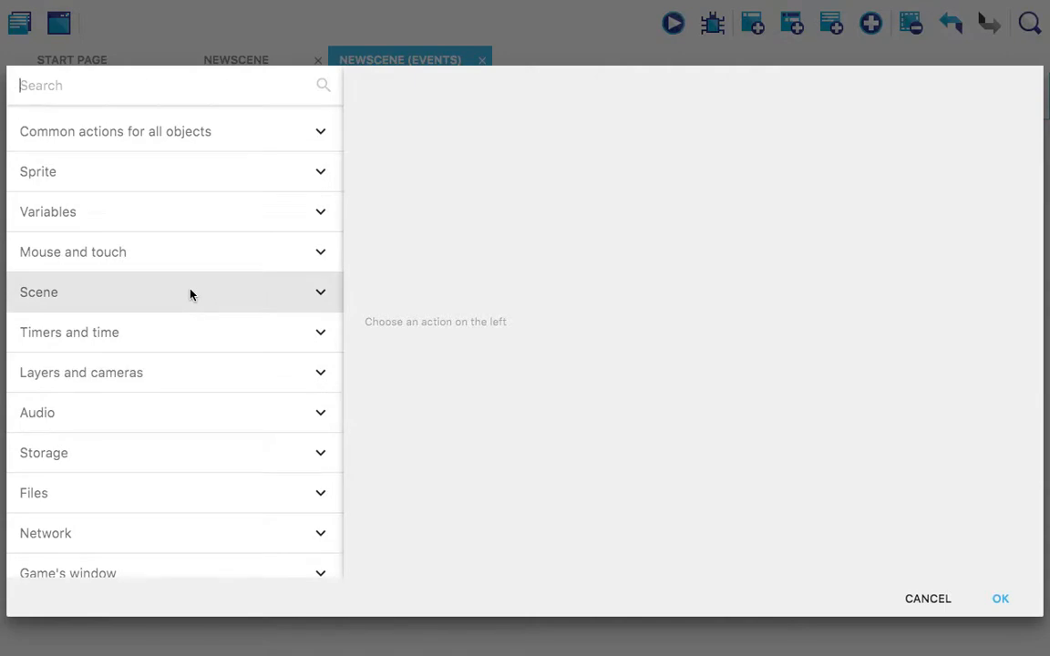
pyautogui.click(192, 334)
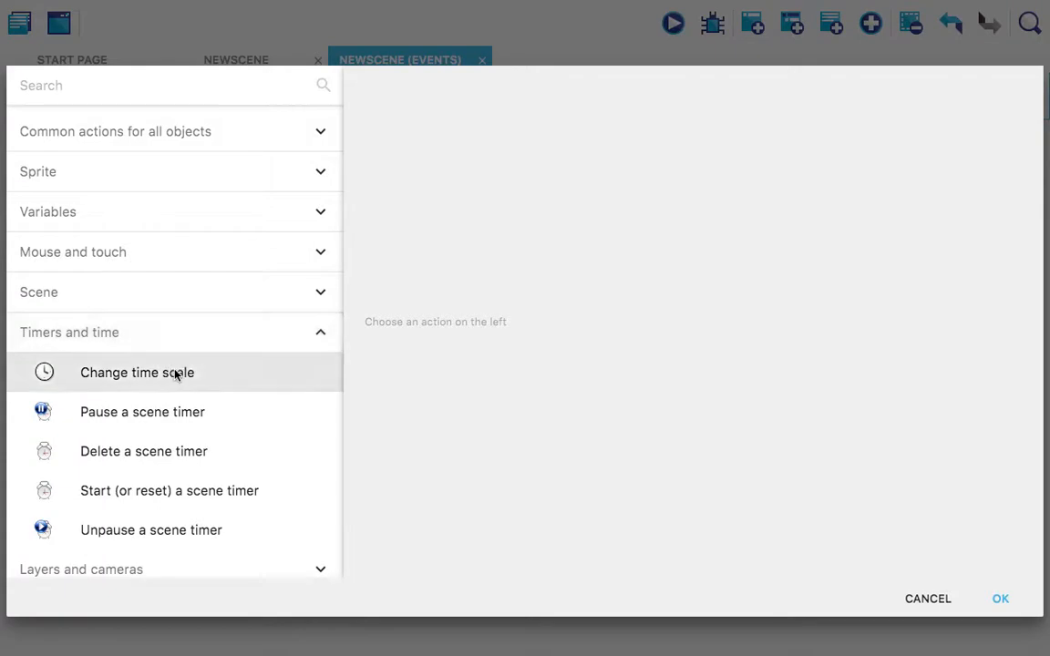
pyautogui.click(197, 508)
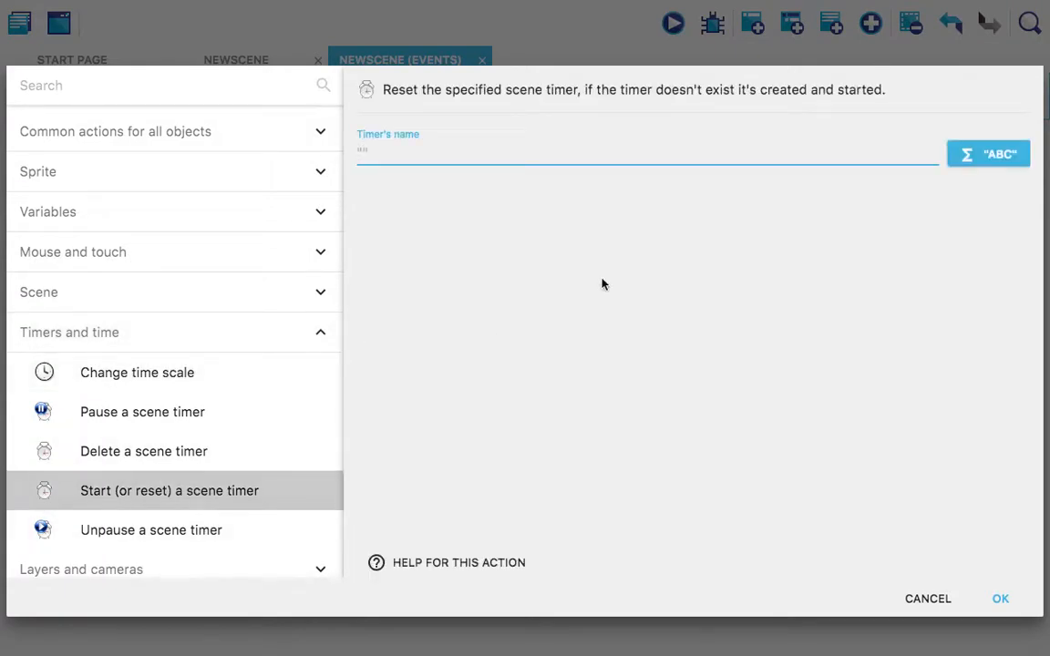
pyautogui.write('""')
pyautogui.write('Logo')
pyautogui.write('Fade')
pyautogui.click(1005, 606)
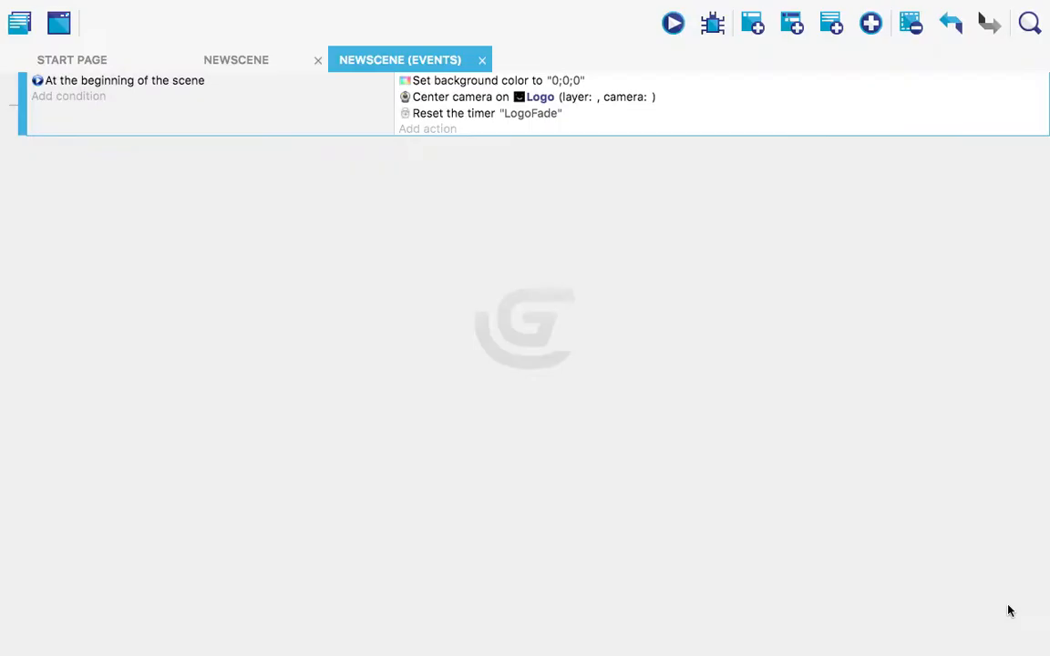
# Preview the scene to check the black background and the centered logo, and close the preview window
pyautogui.click(231, 62)
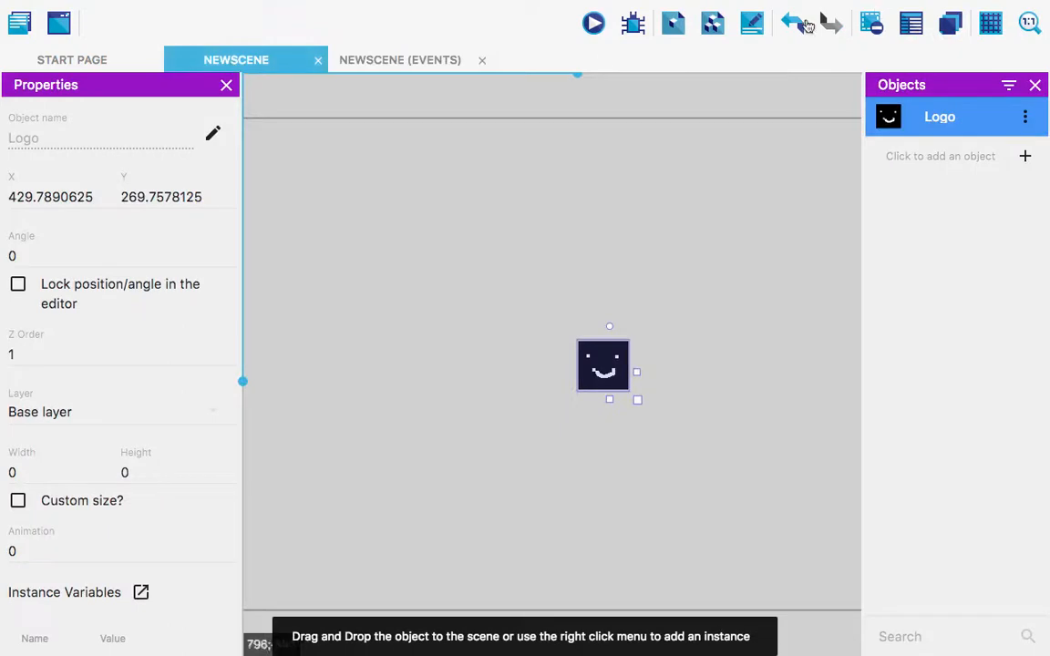
pyautogui.click(592, 25)
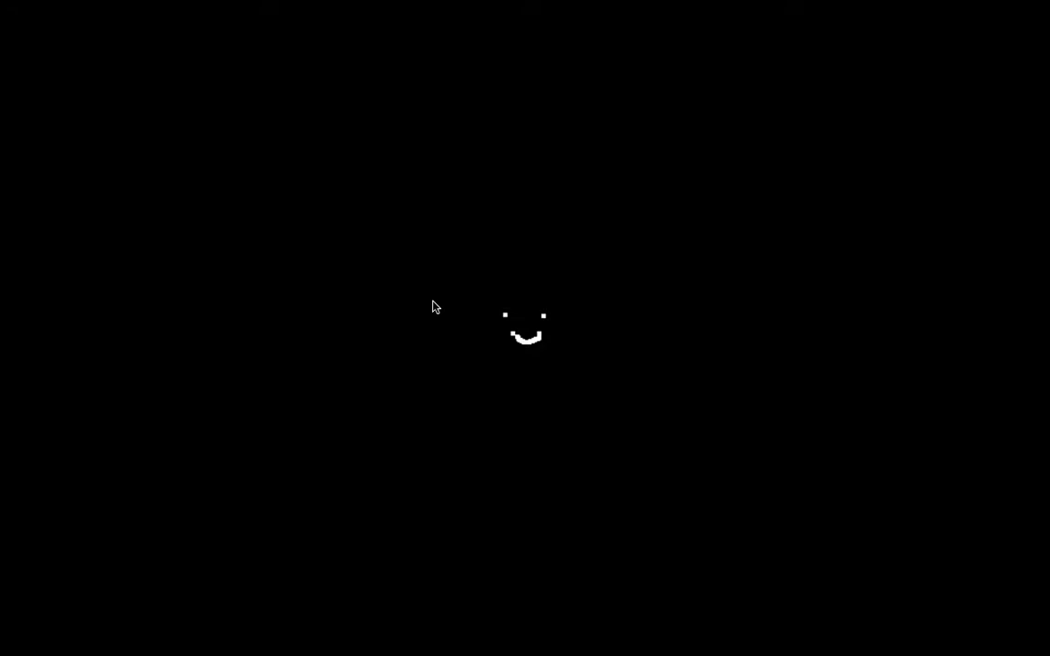
pyautogui.moveTo(57, 4)
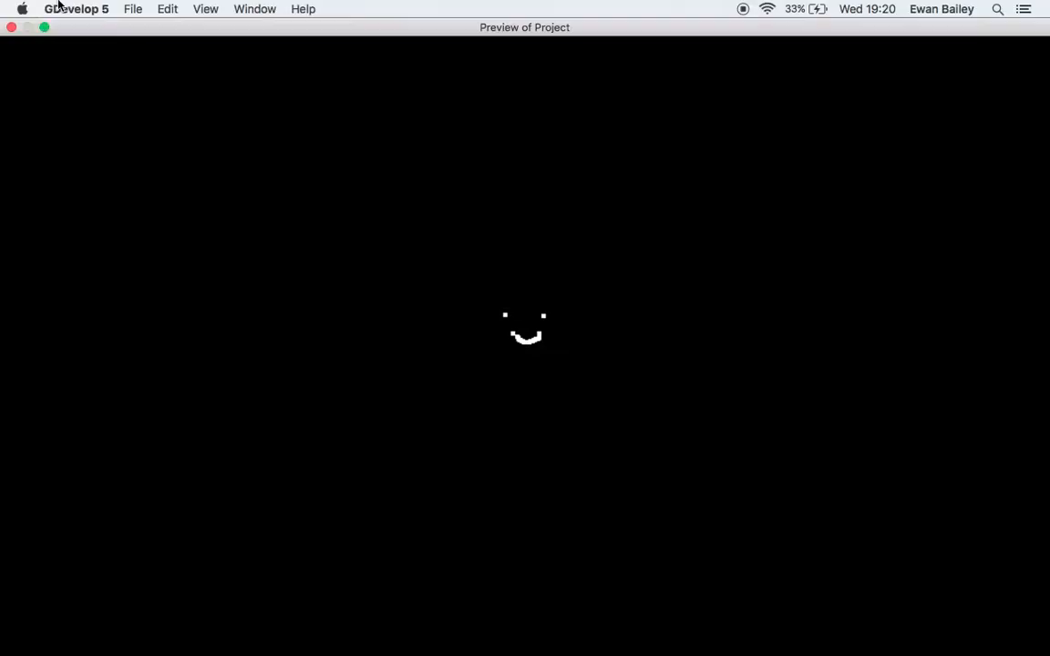
pyautogui.click(12, 28)
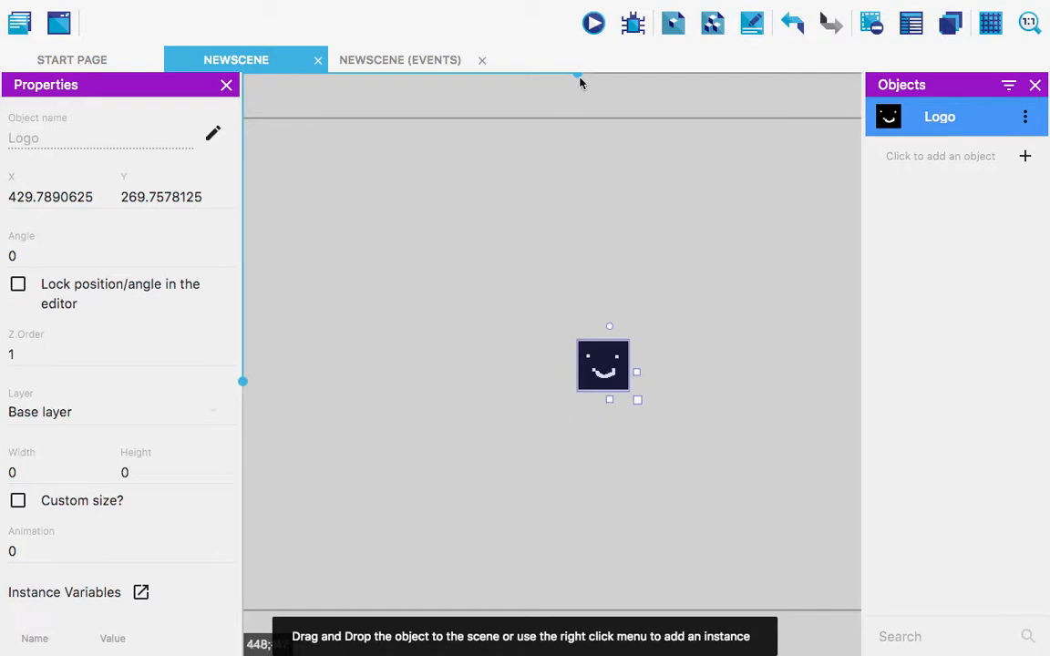
pyautogui.press('XF86AudioRaiseVolume')
pyautogui.press('XF86AudioLowerVolume')
pyautogui.press('XF86AudioLowerVolume')
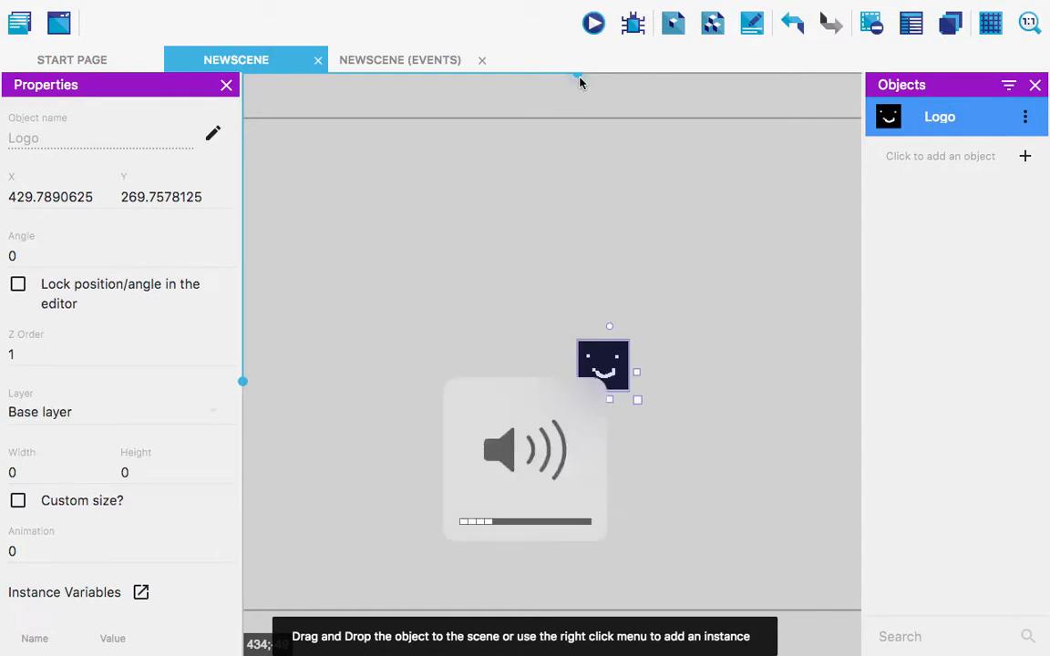
# Add a second event below the scene-start event with a scene timer value condition, setting its time to 5 seconds
pyautogui.click(398, 70)
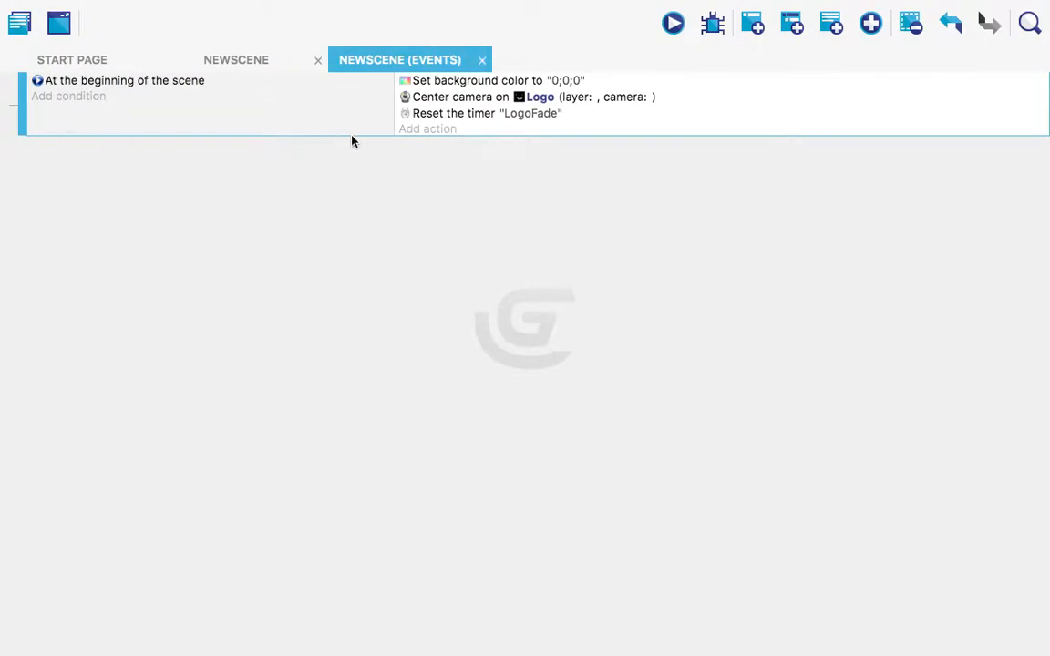
pyautogui.click(871, 22)
pyautogui.click(881, 144)
pyautogui.click(45, 145)
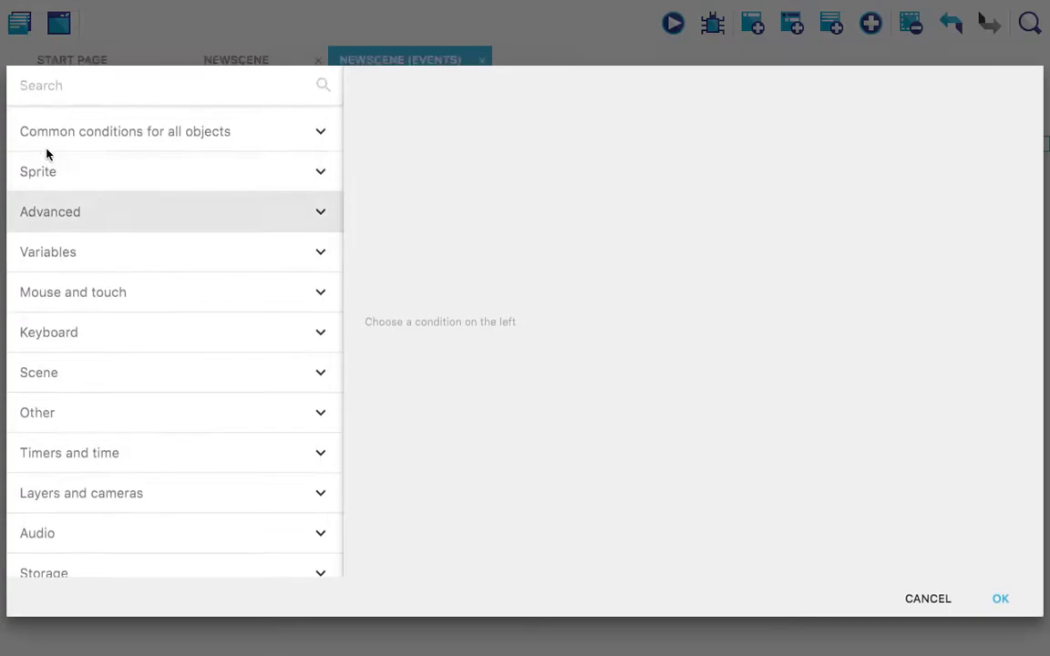
pyautogui.click(243, 454)
pyautogui.scroll(-2, 224, 533)
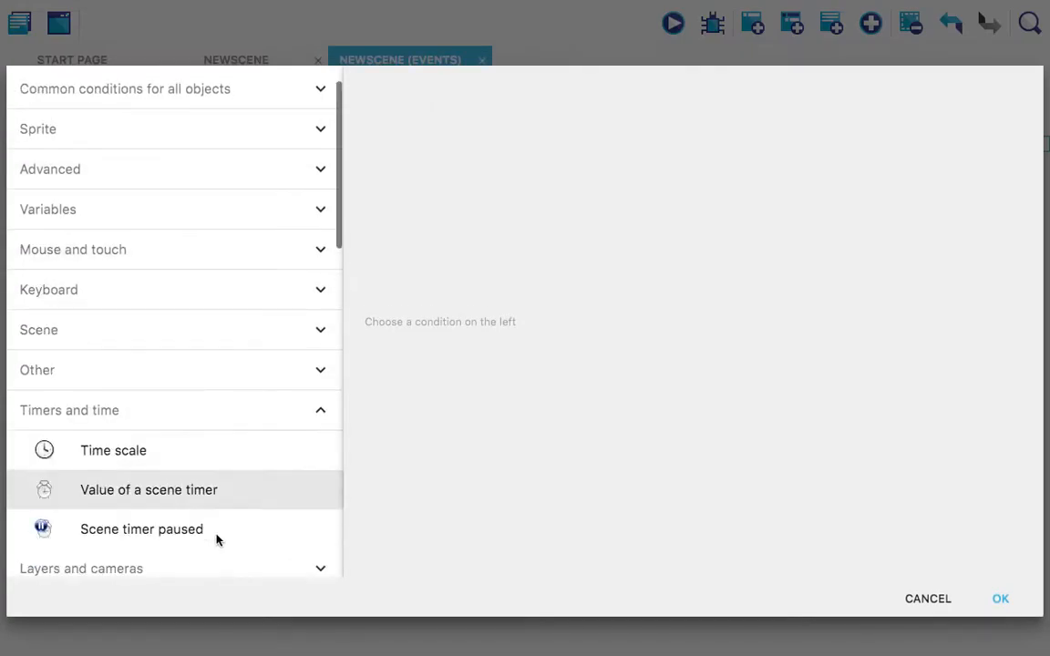
pyautogui.click(222, 497)
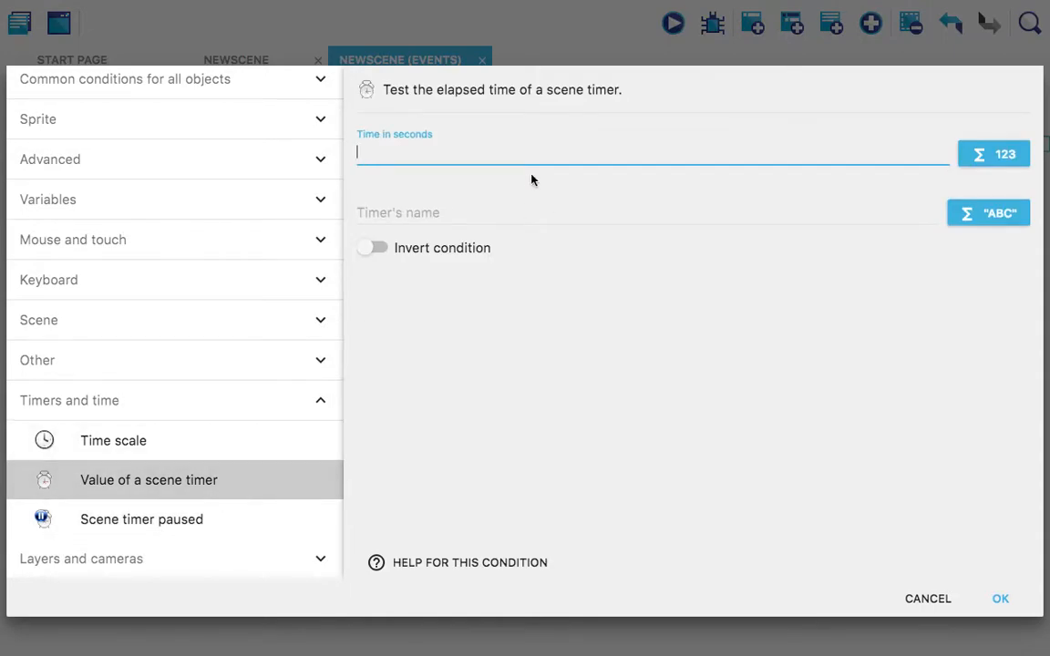
pyautogui.write('""')
pyautogui.write('5')
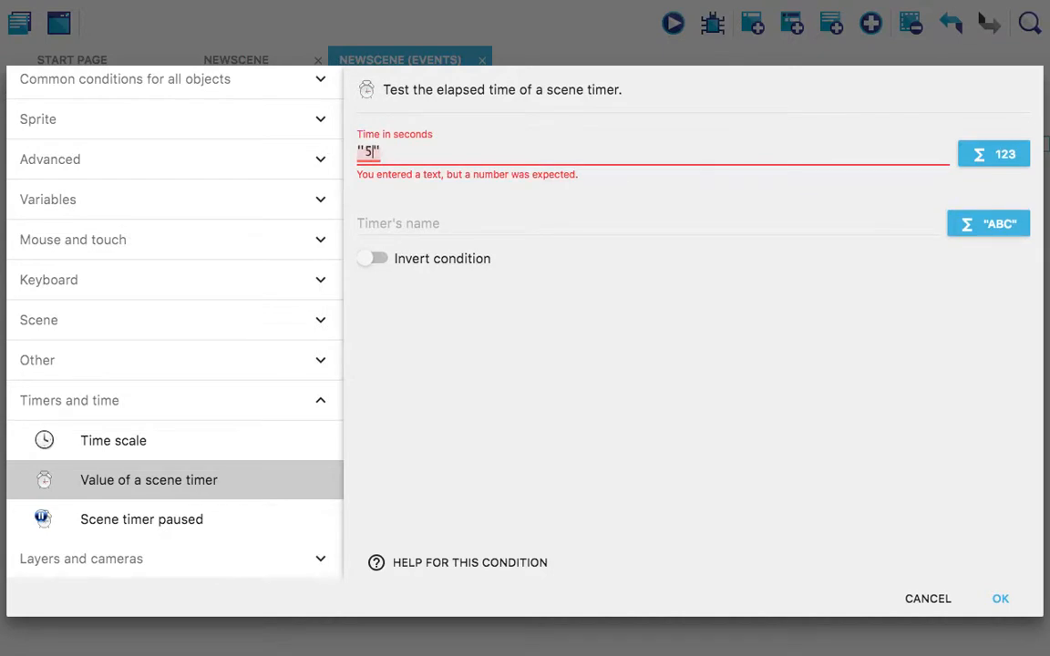
pyautogui.press('Right')
pyautogui.press('BackSpace')
pyautogui.press('Left')
pyautogui.press('BackSpace')
# Set the timer name of the condition to "LogoFade" and apply the condition to the event
pyautogui.click(570, 219)
pyautogui.write('""')
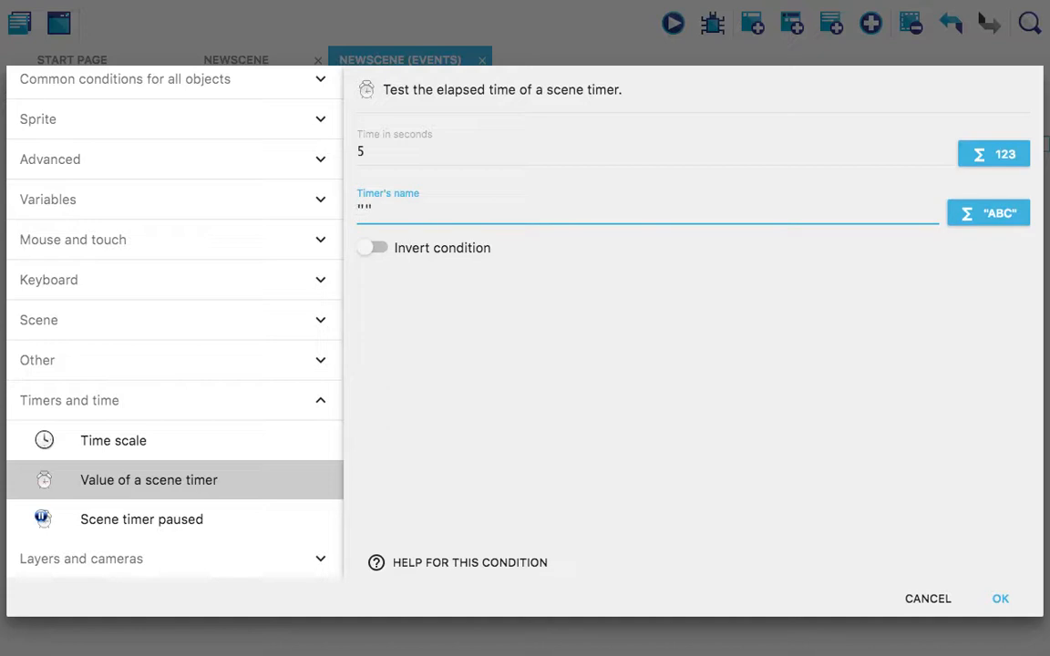
pyautogui.write('Logo')
pyautogui.press('Left')
pyautogui.press('Left')
pyautogui.press('Left')
pyautogui.press('Right')
pyautogui.press('BackSpace')
pyautogui.write('o')
pyautogui.press('Right')
pyautogui.press('Right')
pyautogui.write('Fade')
pyautogui.click(1005, 600)
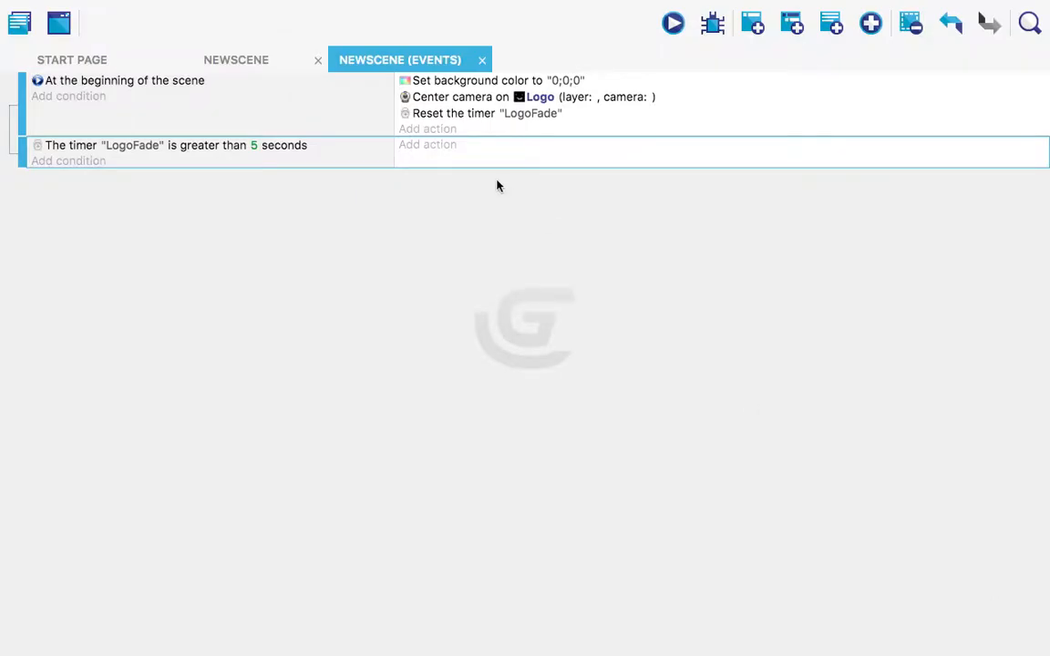
# Add a second scene to the project's scene list and open it in the editor
pyautogui.click(428, 145)
pyautogui.click(927, 600)
pyautogui.click(209, 62)
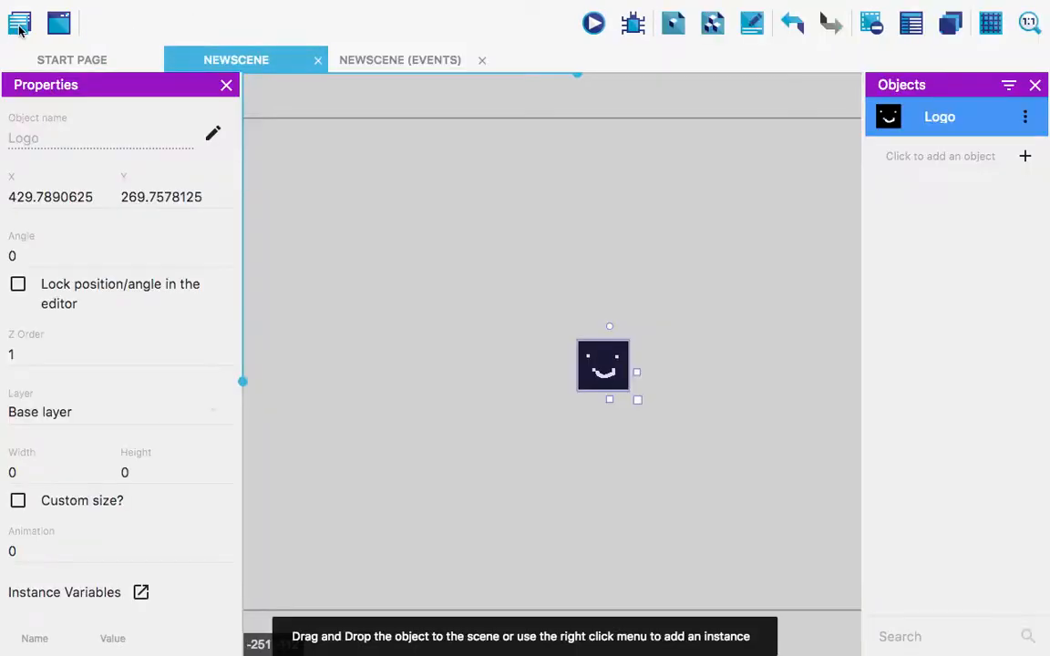
pyautogui.click(20, 25)
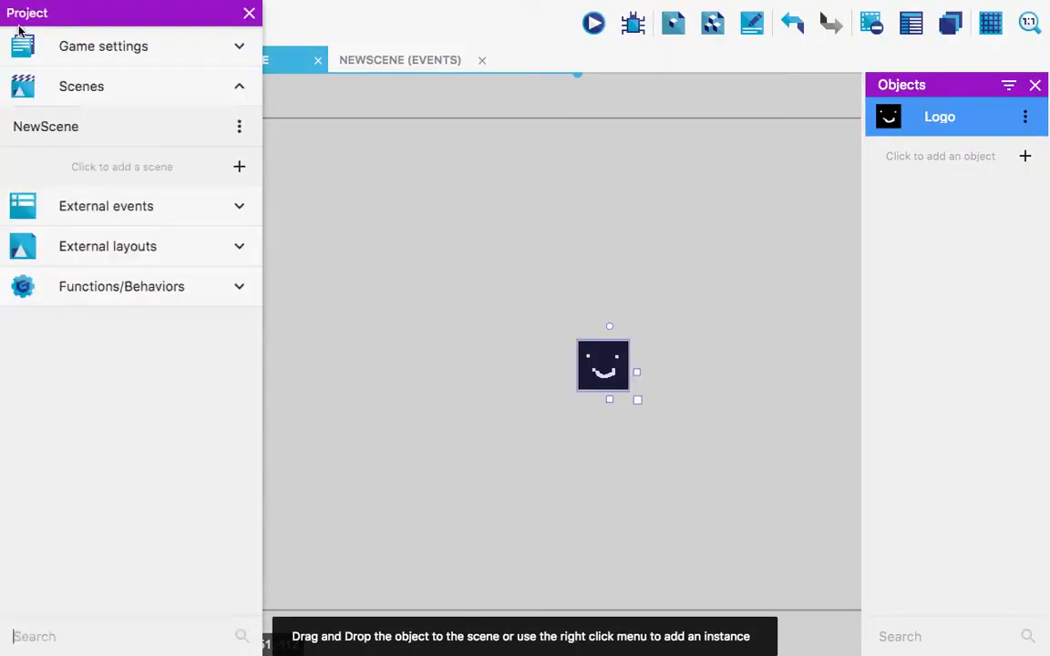
pyautogui.click(240, 168)
pyautogui.click(195, 174)
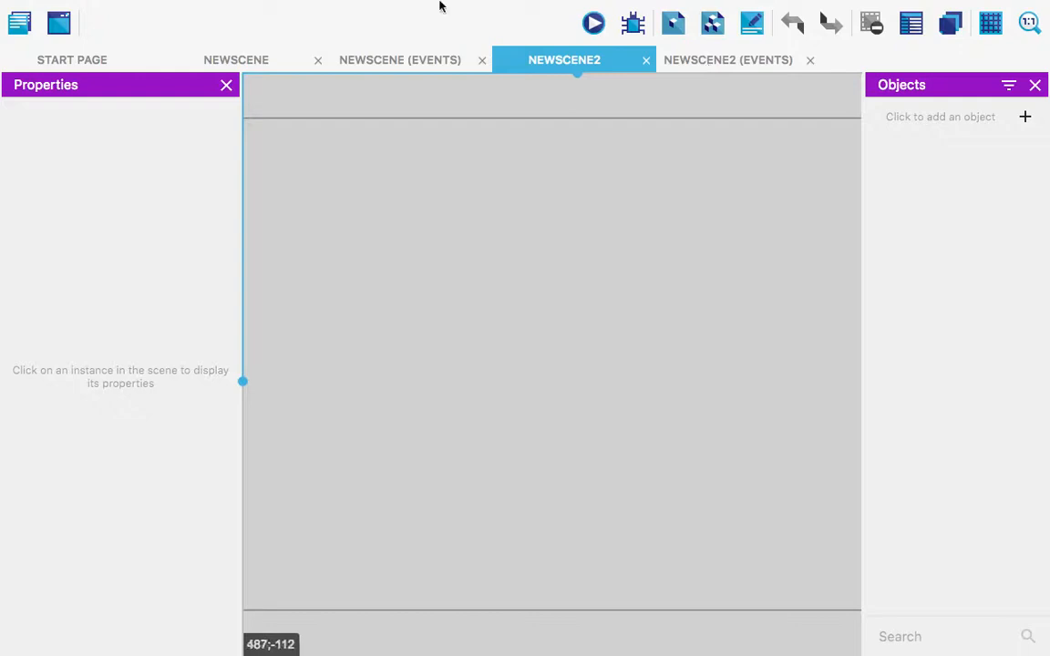
# Add a "Change the scene" action to NewScene's LogoFade timer event, with stopping any other paused scenes set to Yes
pyautogui.click(216, 63)
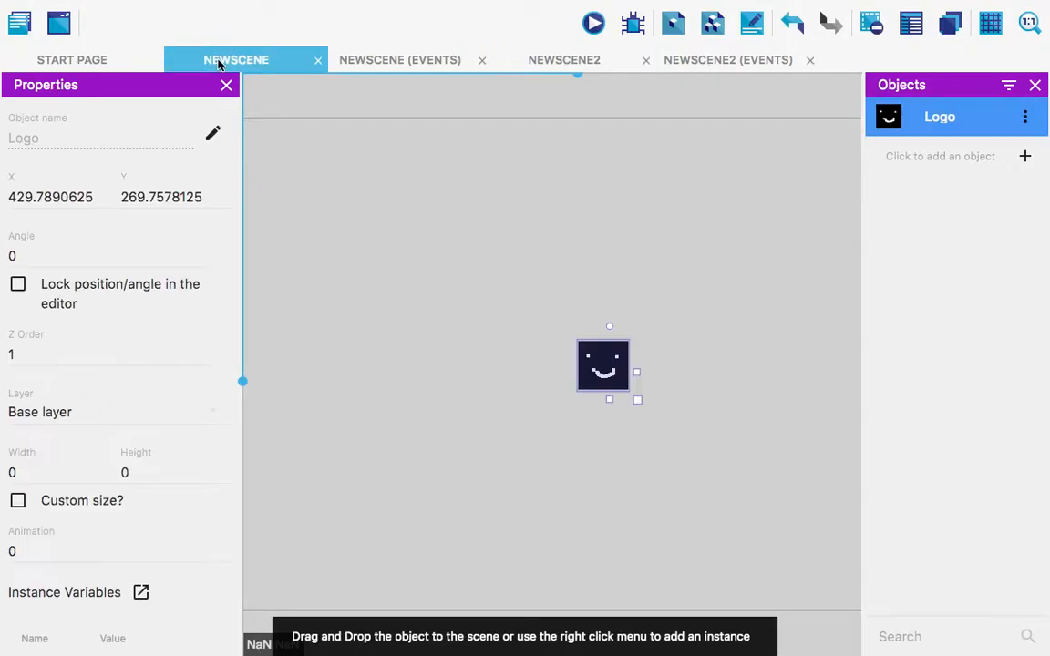
pyautogui.click(388, 62)
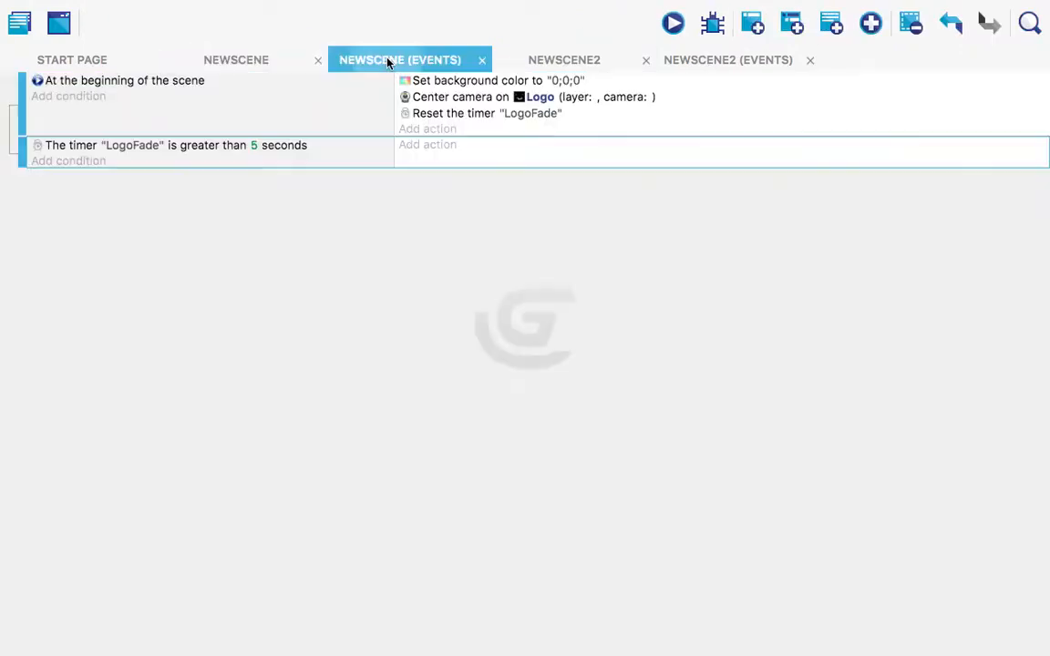
pyautogui.click(433, 146)
pyautogui.click(108, 303)
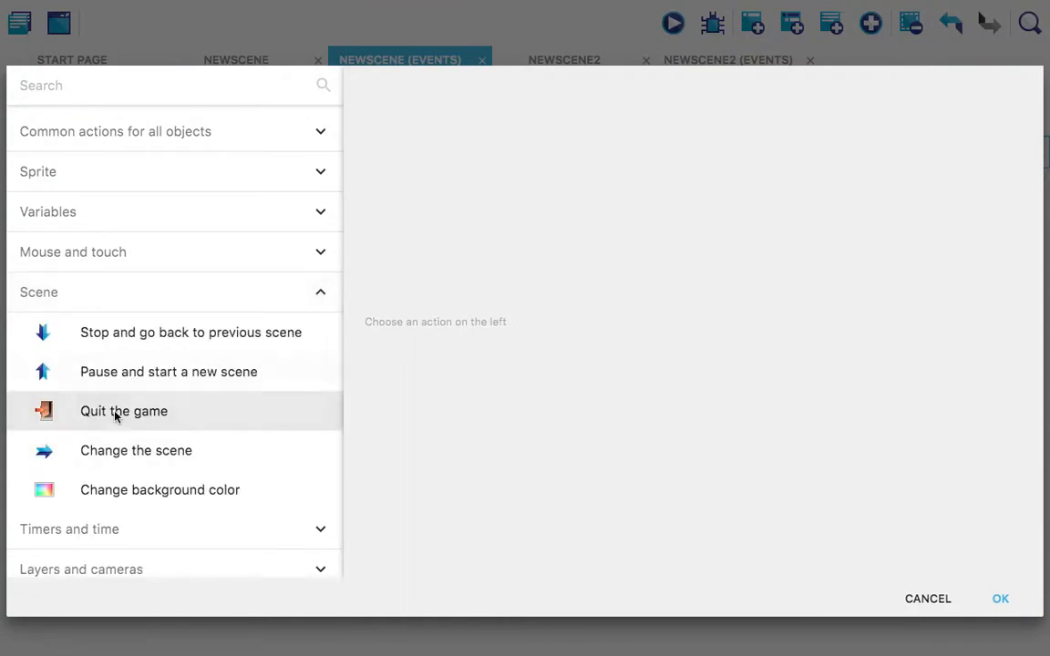
pyautogui.click(105, 455)
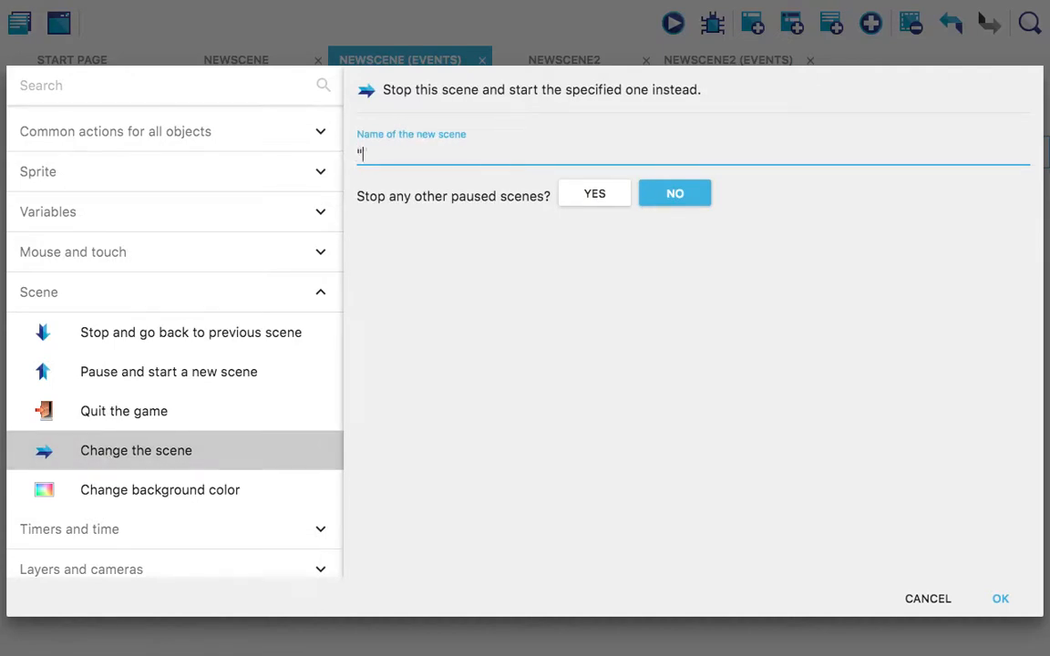
pyautogui.click(586, 194)
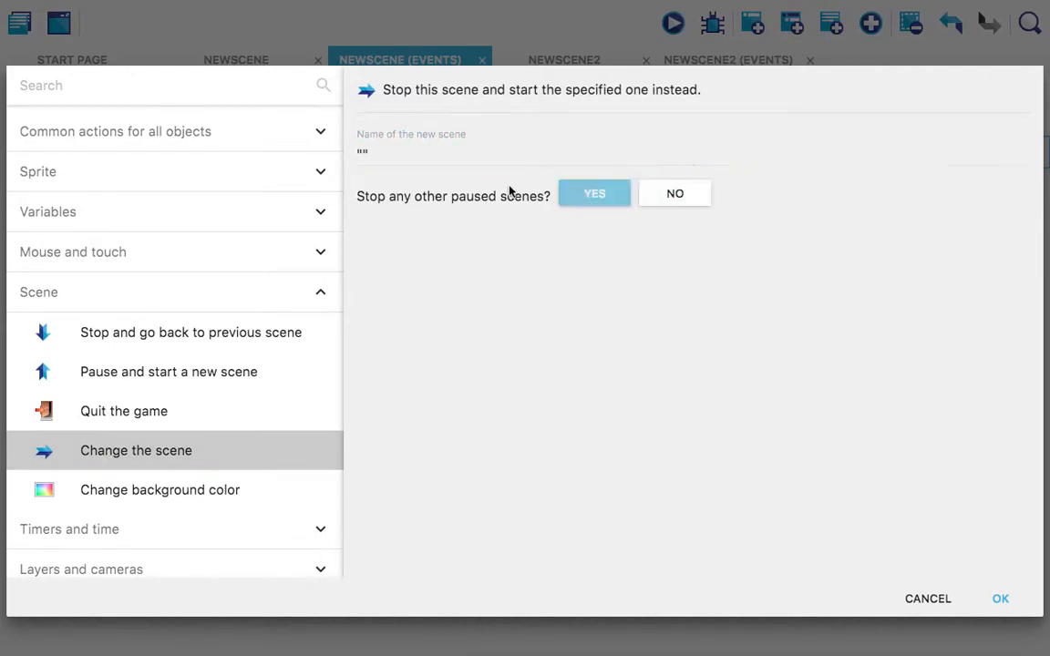
# Set the action's name of the new scene to "NewScene2" and apply the action
pyautogui.click(362, 151)
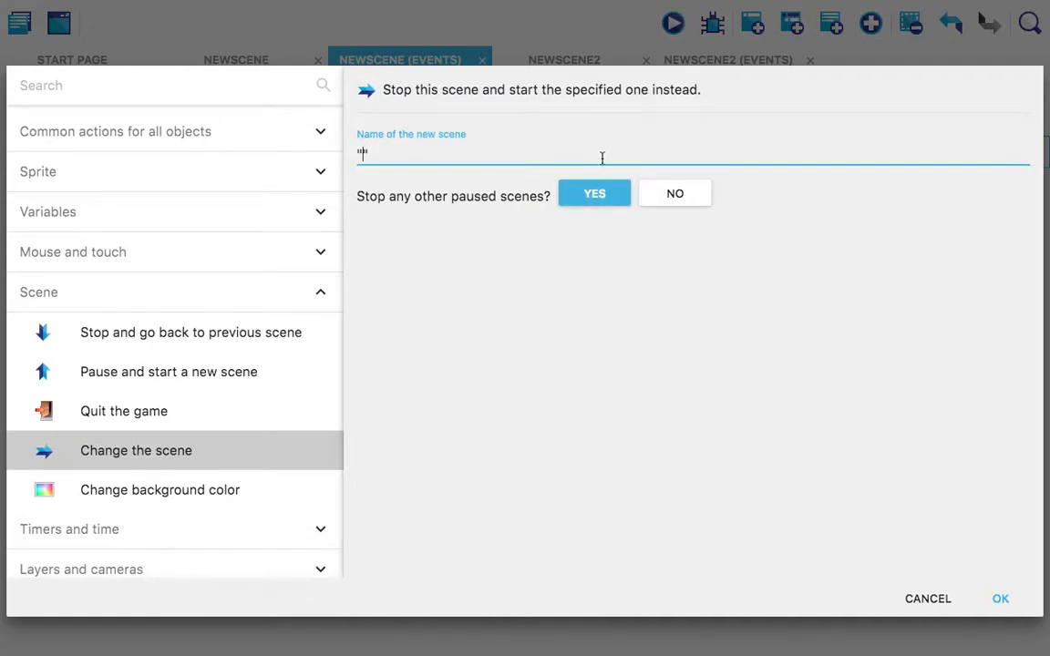
pyautogui.write('G')
pyautogui.press('BackSpace')
pyautogui.write('N')
pyautogui.write('ewS')
pyautogui.write('c')
pyautogui.write('scene')
pyautogui.press('Left')
pyautogui.press('Left')
pyautogui.press('Left')
pyautogui.press('Left')
pyautogui.press('Left')
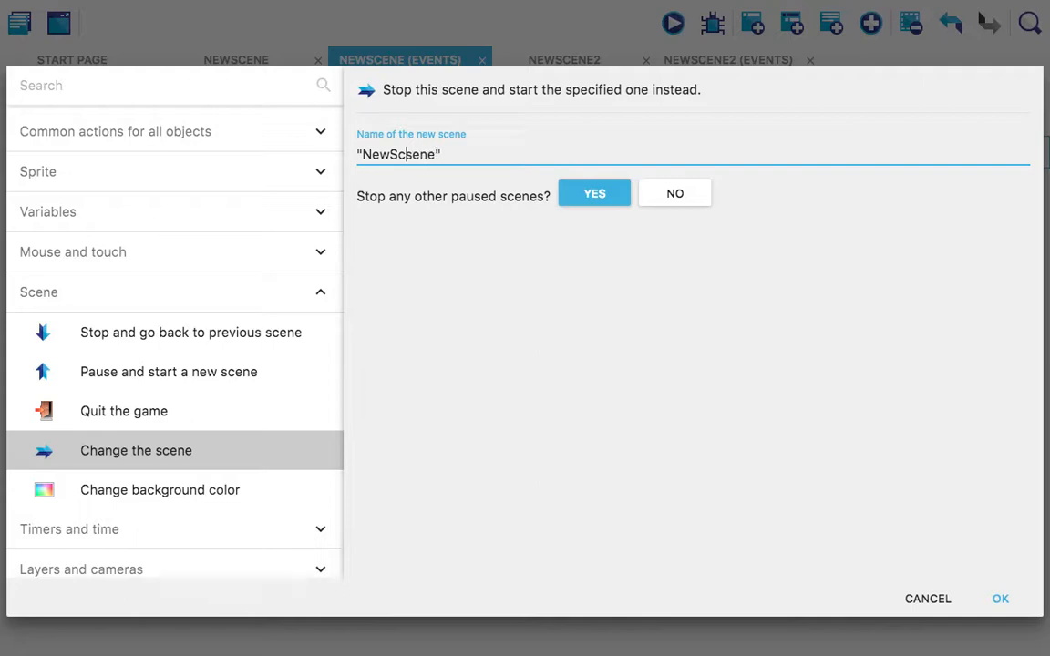
pyautogui.press('Right')
pyautogui.press('BackSpace')
pyautogui.press('Delete')
pyautogui.write('c')
pyautogui.press('Right')
pyautogui.press('Right')
pyautogui.press('Right')
pyautogui.write('2')
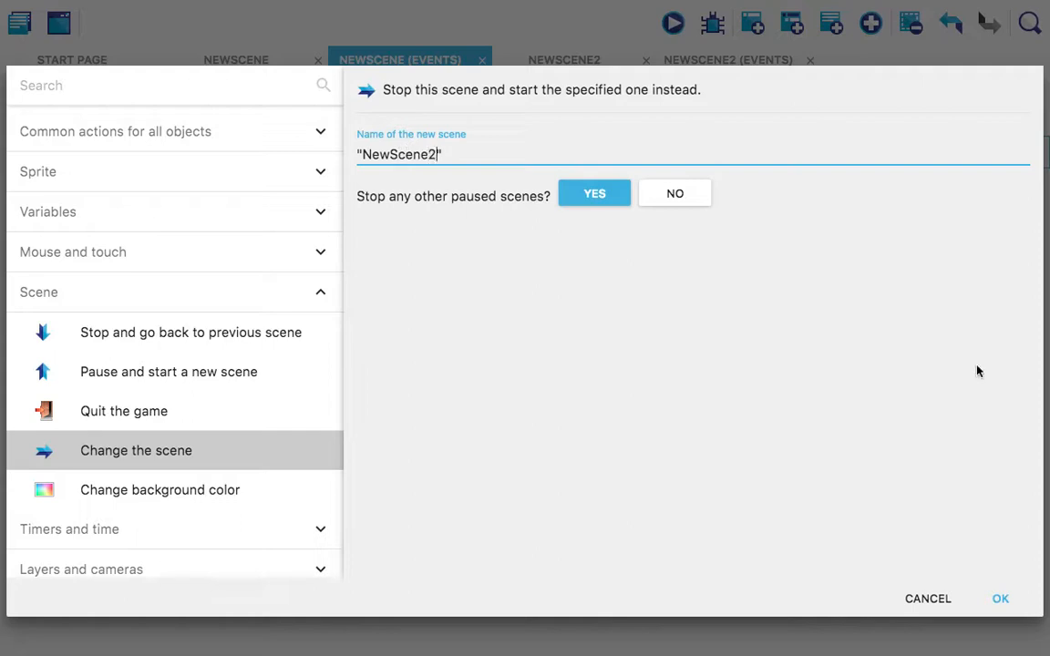
pyautogui.click(1000, 597)
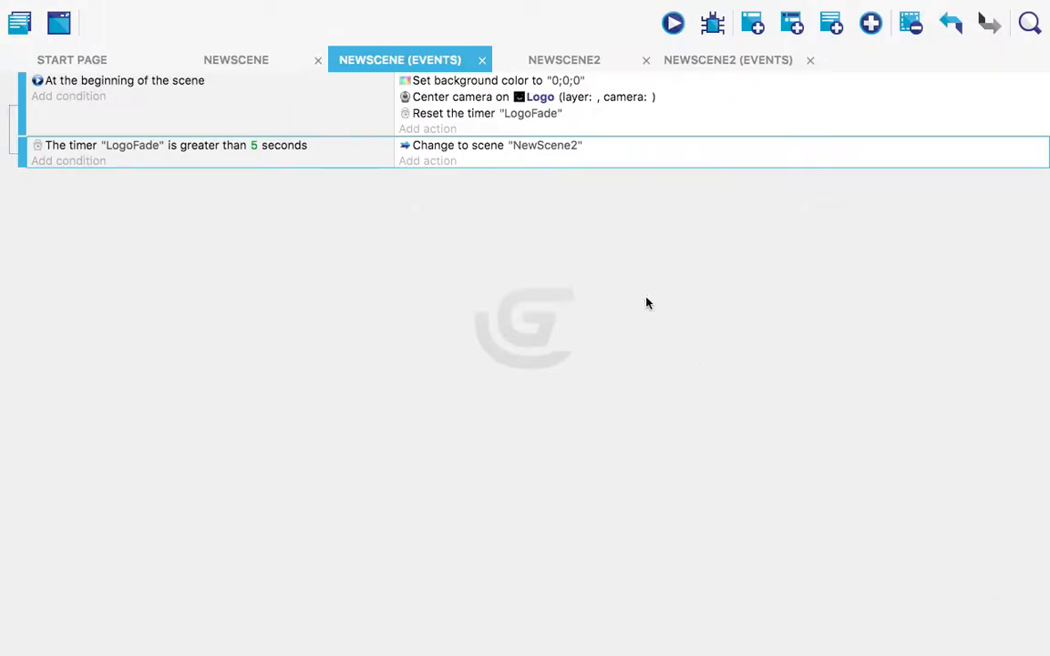
# Preview NewScene to check the timed switch to the second scene, close the preview, and open NewScene2
pyautogui.click(20, 23)
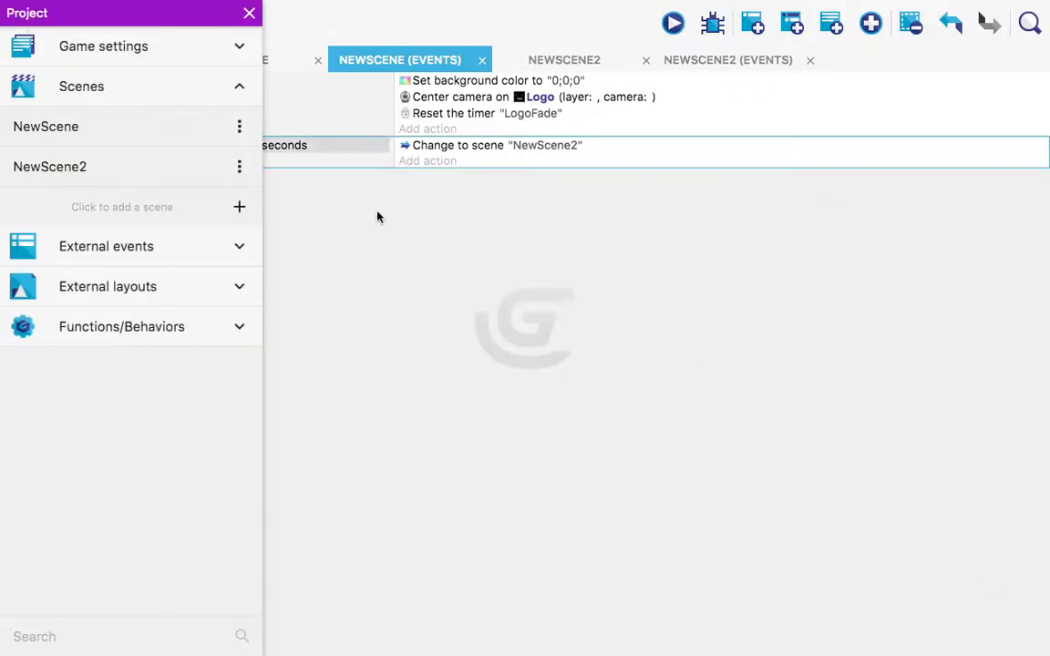
pyautogui.click(281, 60)
pyautogui.click(246, 12)
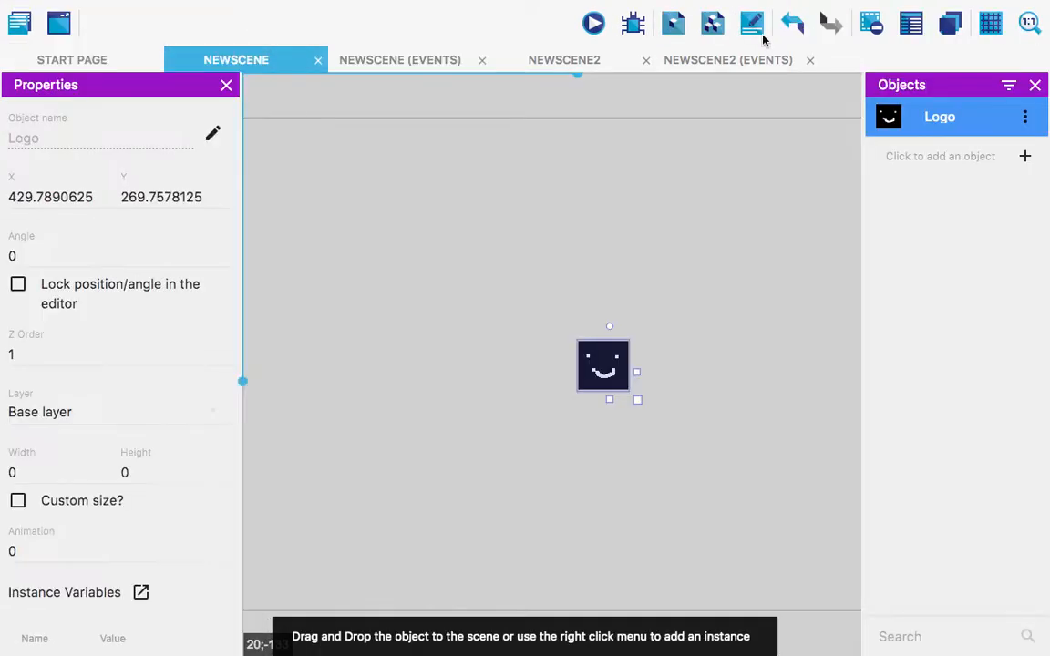
pyautogui.click(593, 22)
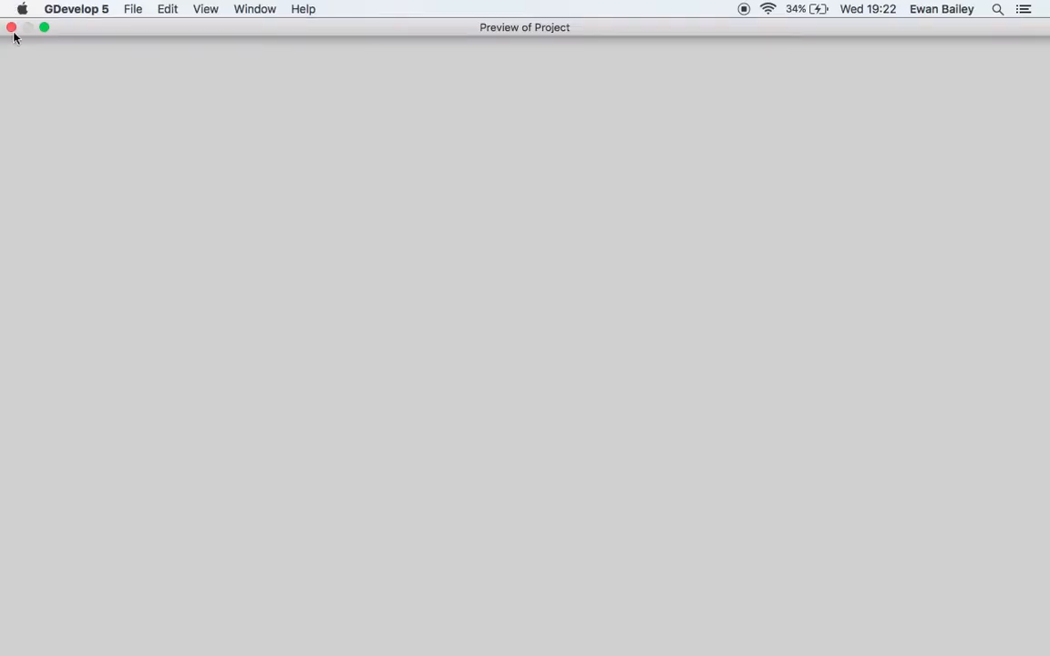
pyautogui.click(11, 27)
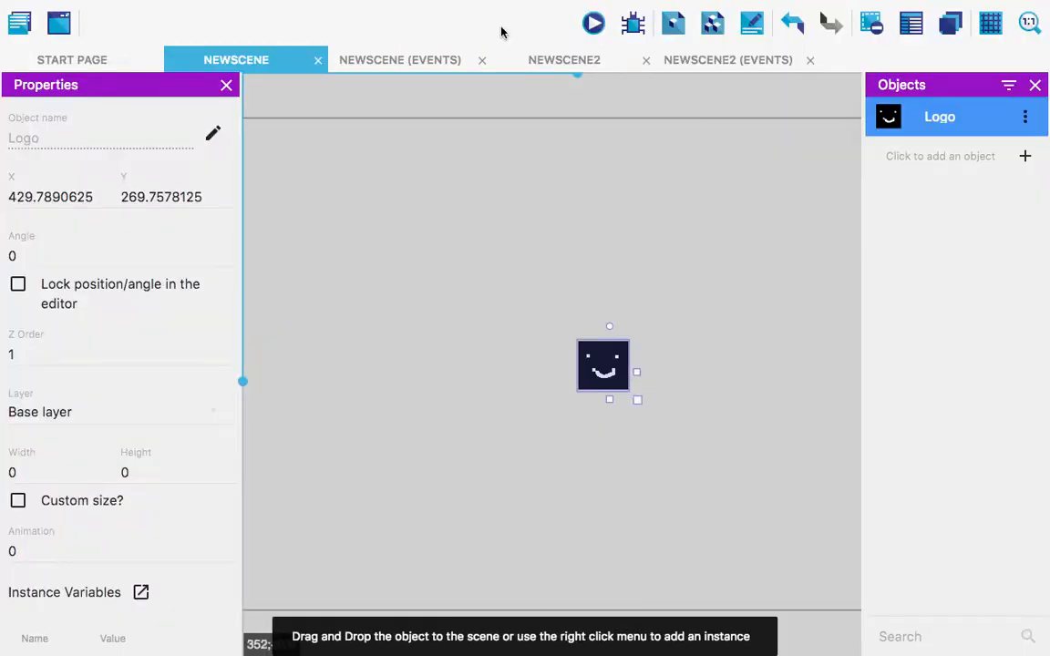
pyautogui.click(564, 64)
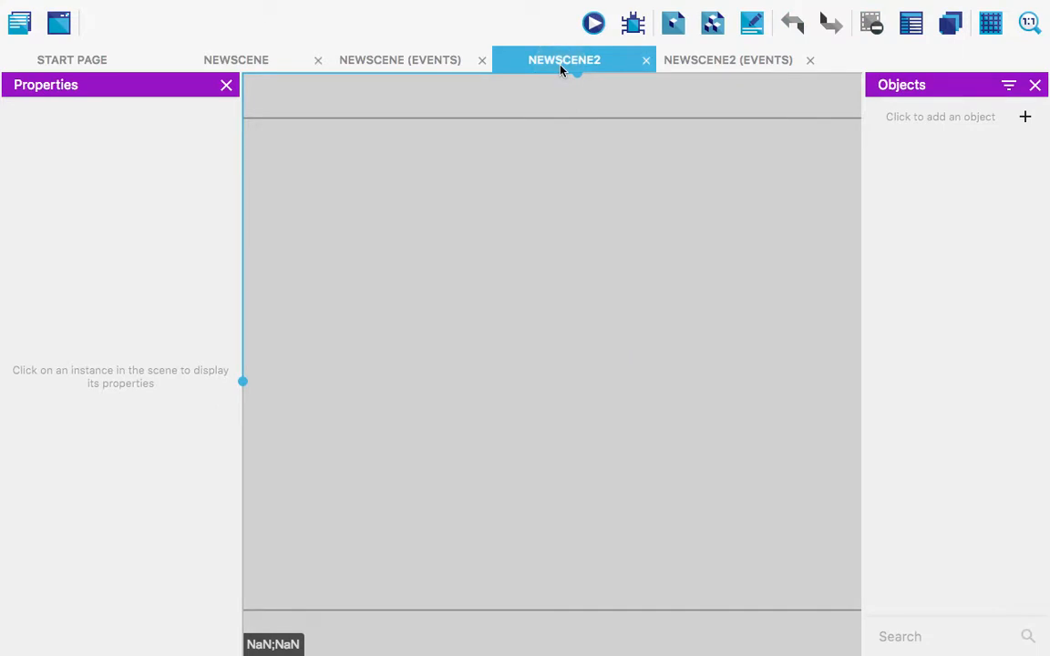
# Try to add a sprite object named "Title" with an animation to NewScene2
pyautogui.click(1026, 117)
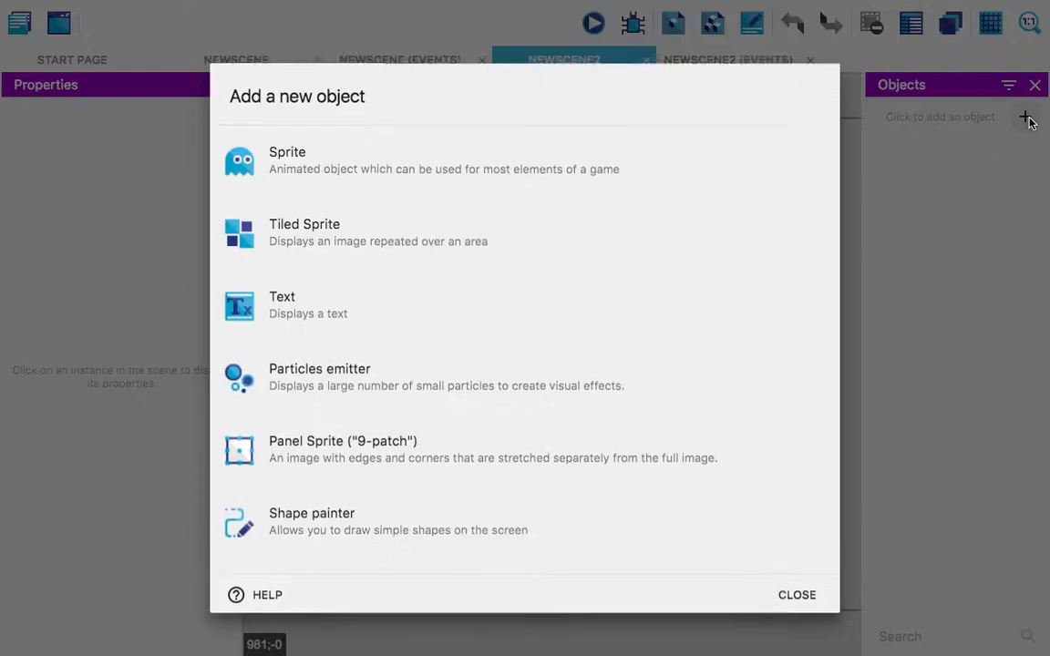
pyautogui.click(590, 177)
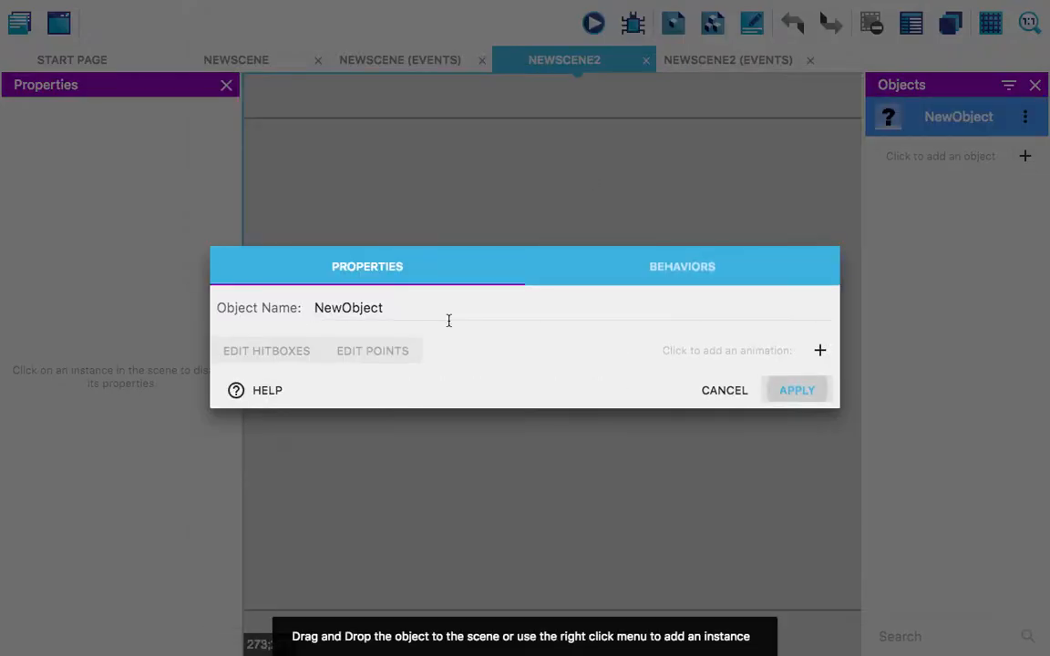
pyautogui.click(328, 308)
pyautogui.doubleClick(328, 307)
pyautogui.write('Title')
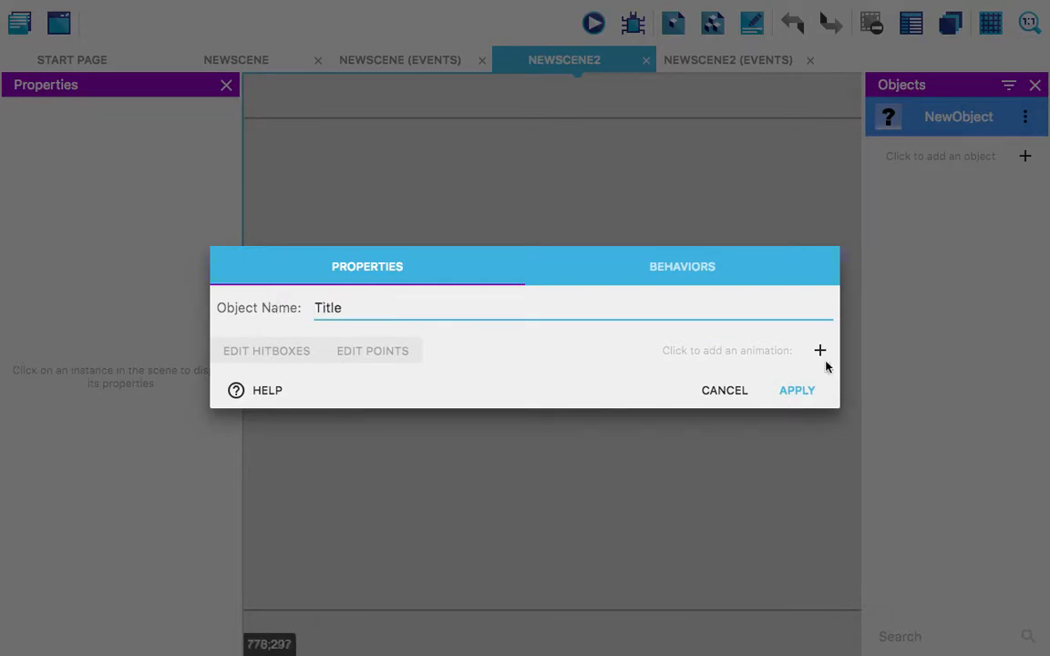
pyautogui.click(820, 352)
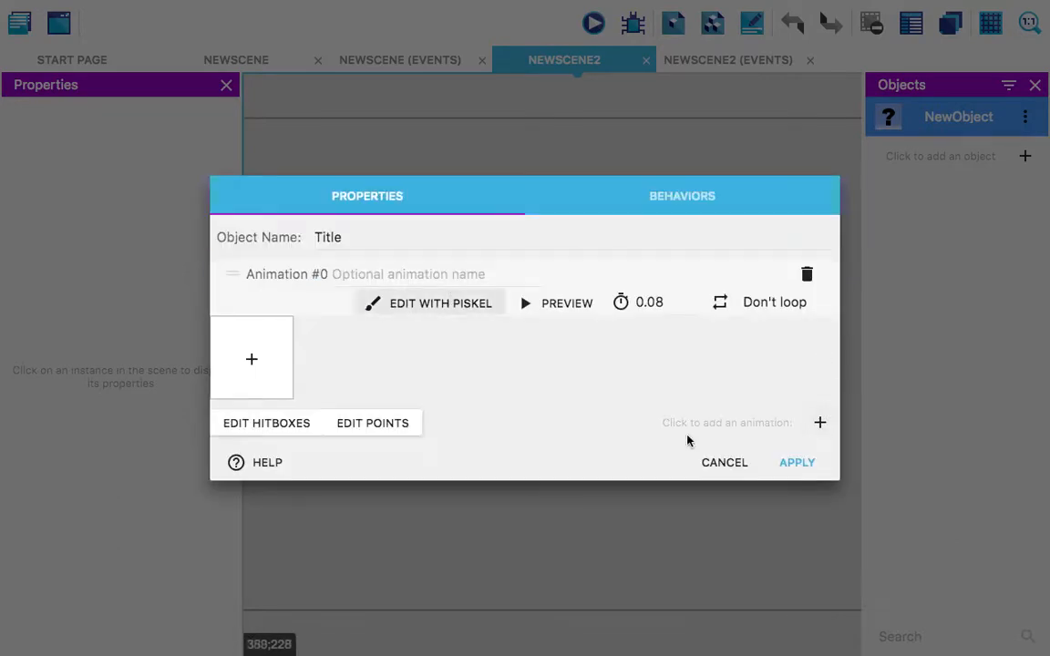
pyautogui.click(723, 462)
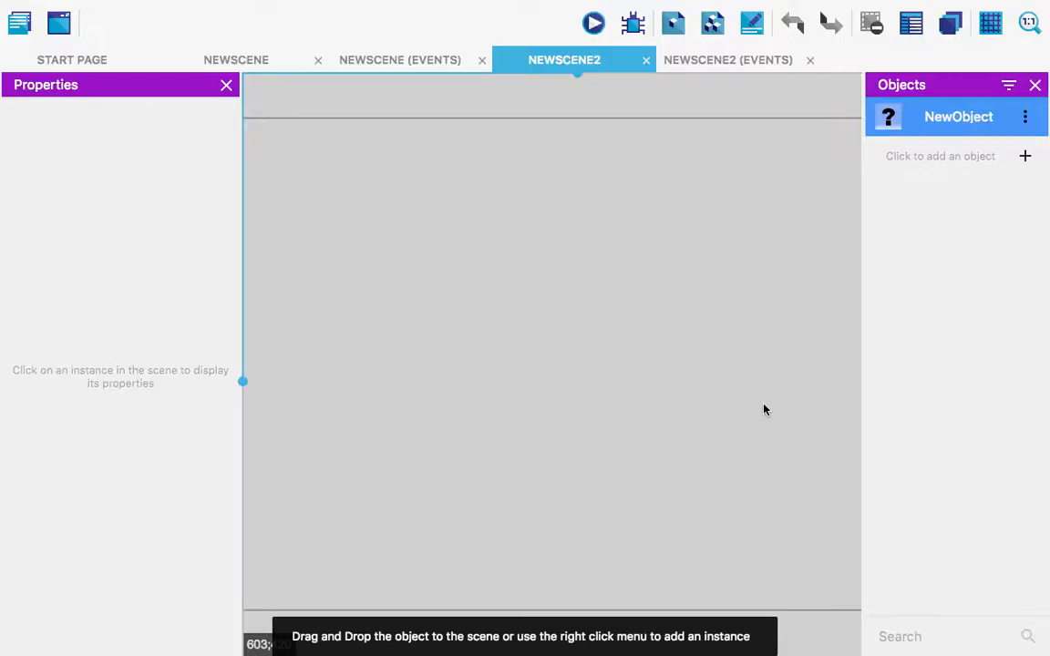
# Delete the unused sprite object from NewScene2 and confirm its removal
pyautogui.rightClick(1008, 124)
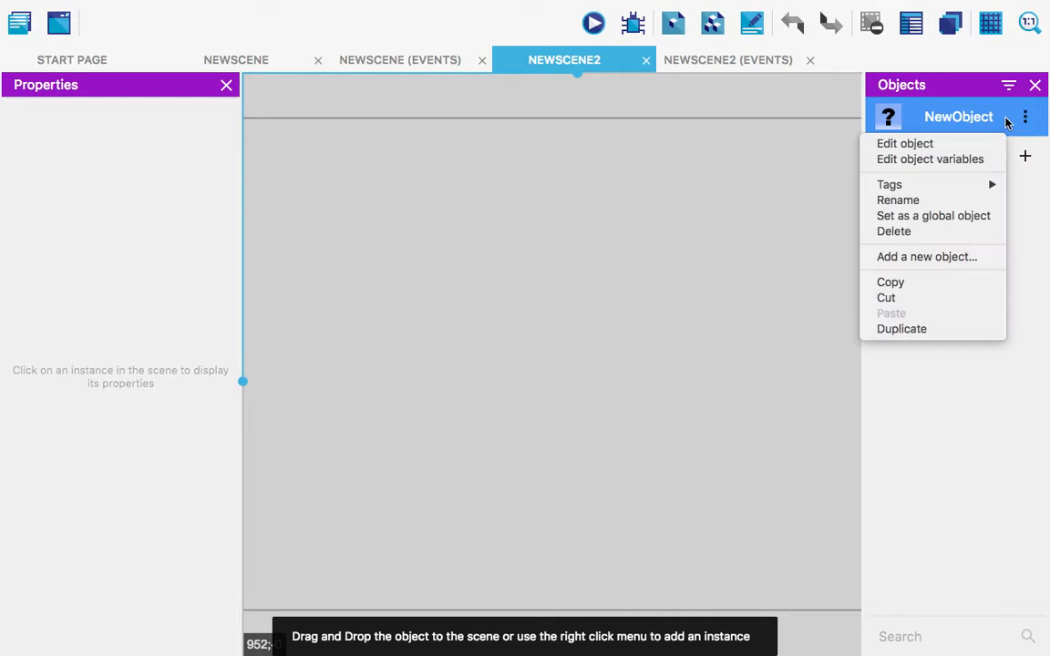
pyautogui.click(954, 232)
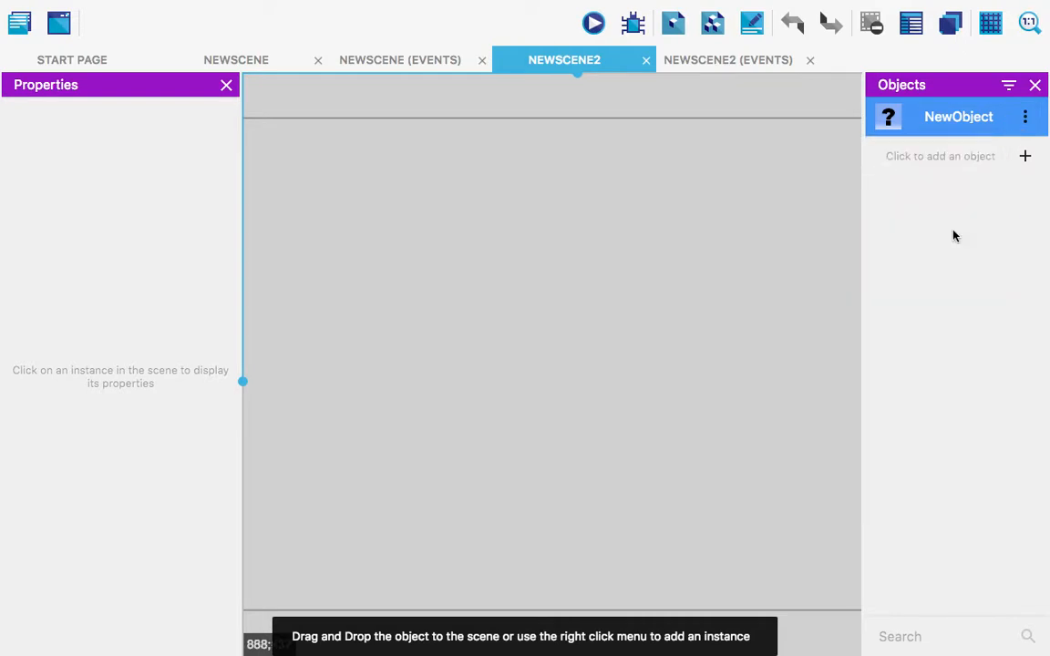
pyautogui.click(631, 89)
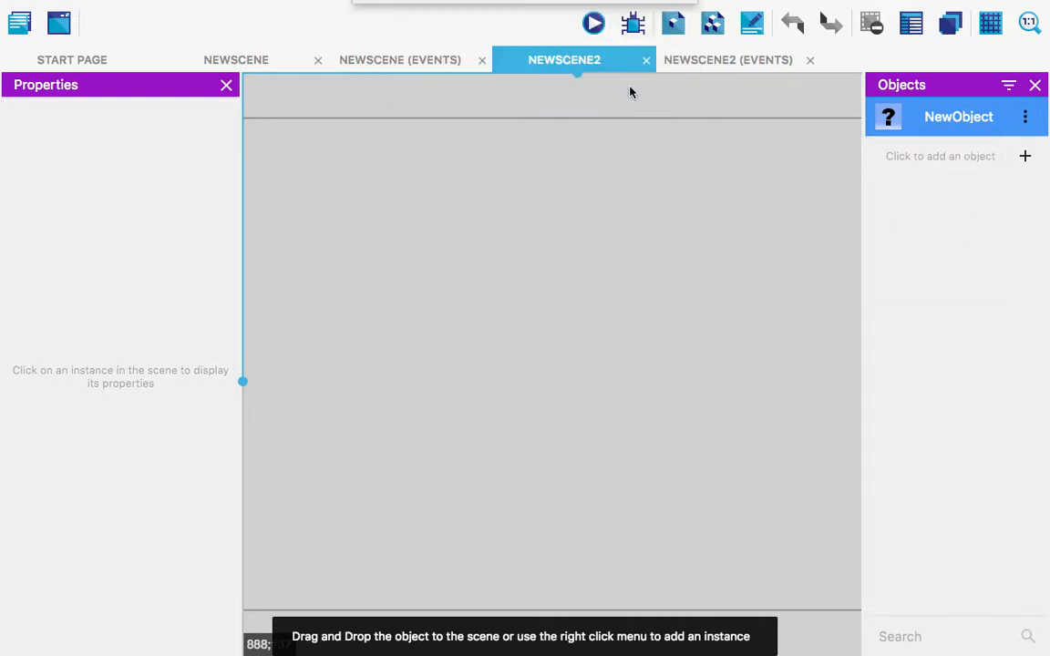
pyautogui.click(632, 89)
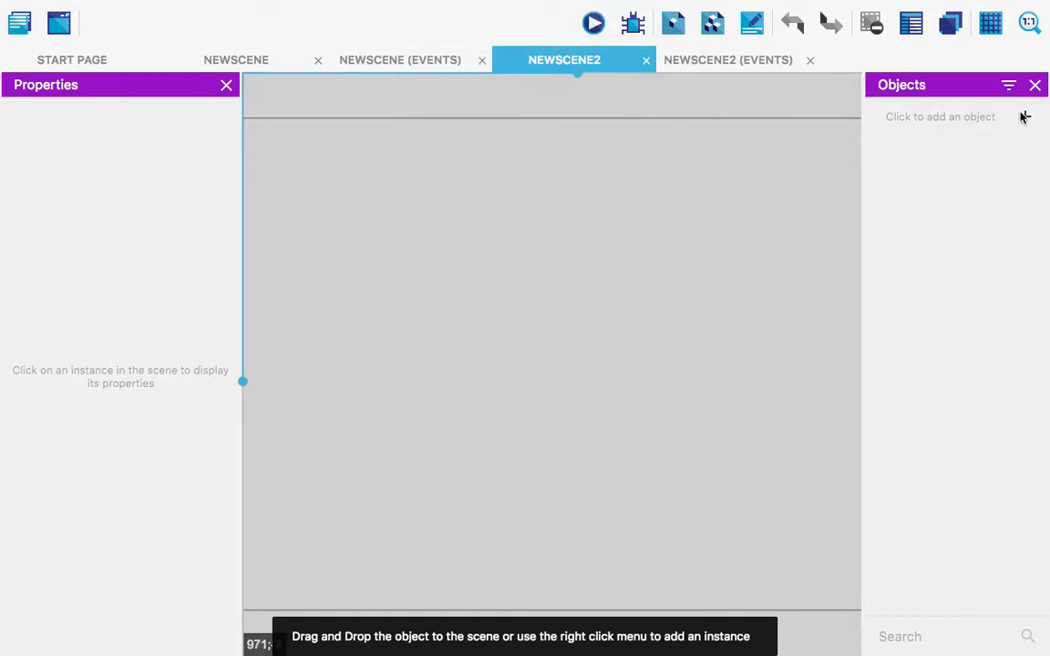
# Add a Text object to NewScene2 and name it "GAME"
pyautogui.click(1024, 116)
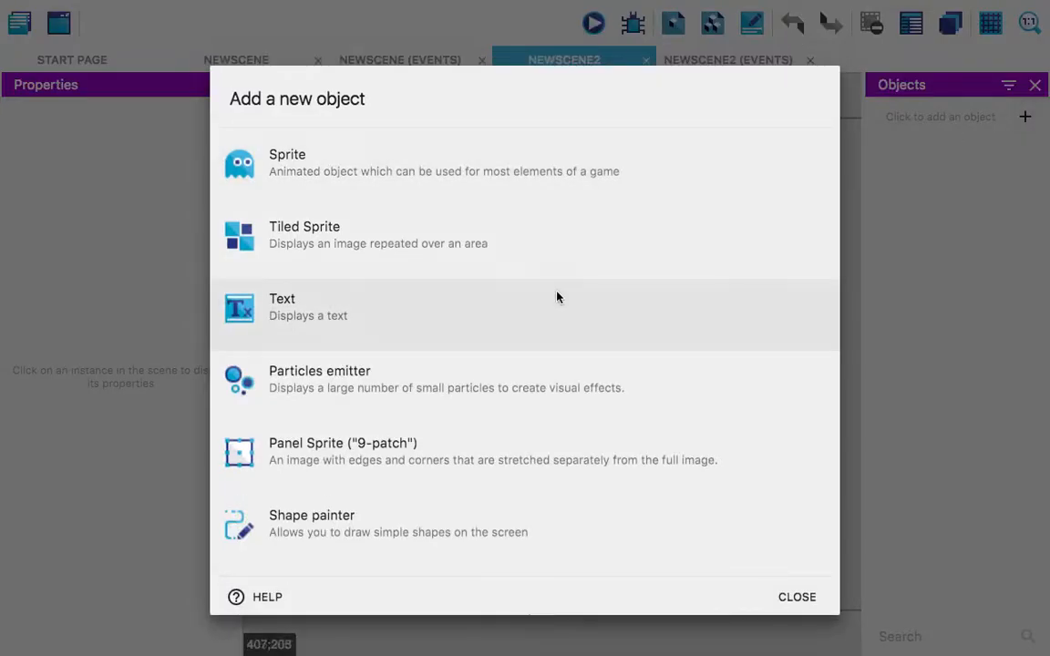
pyautogui.click(558, 297)
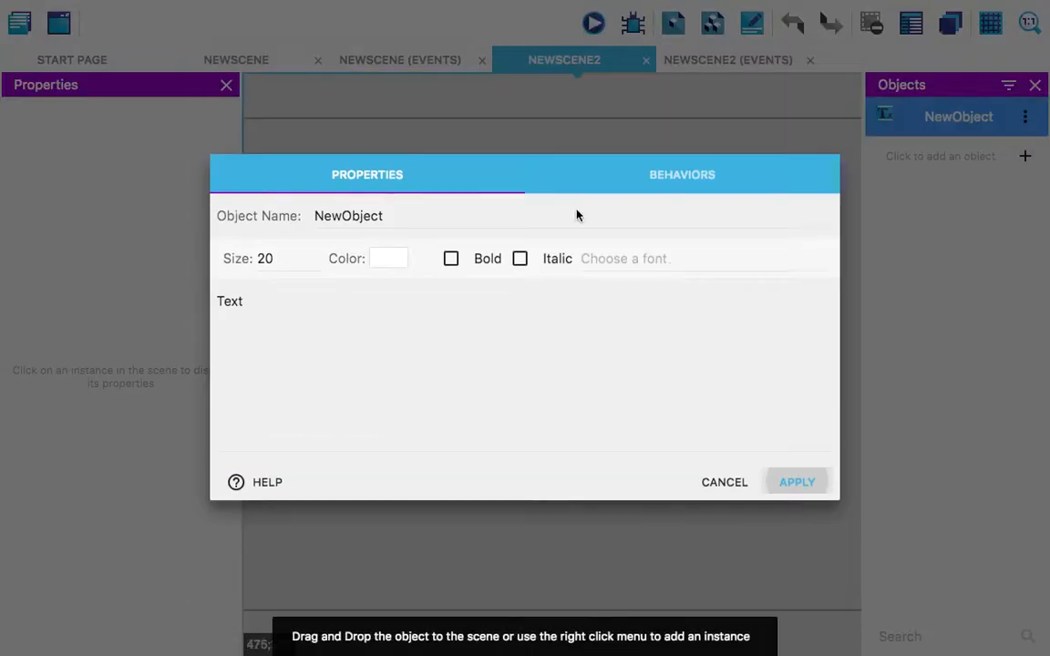
pyautogui.doubleClick(349, 215)
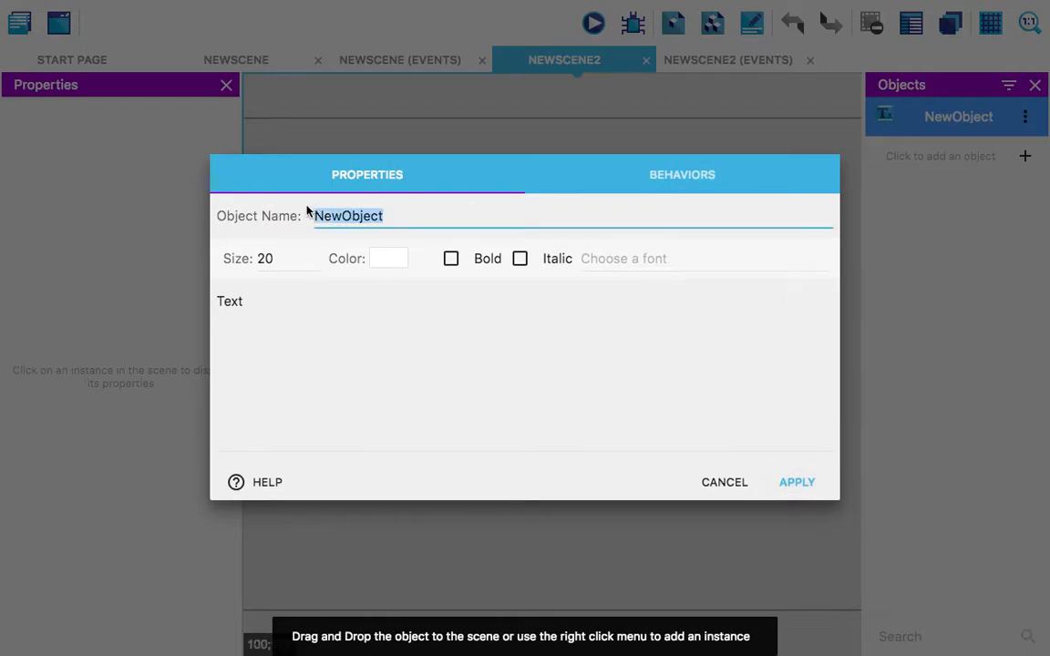
pyautogui.write('G')
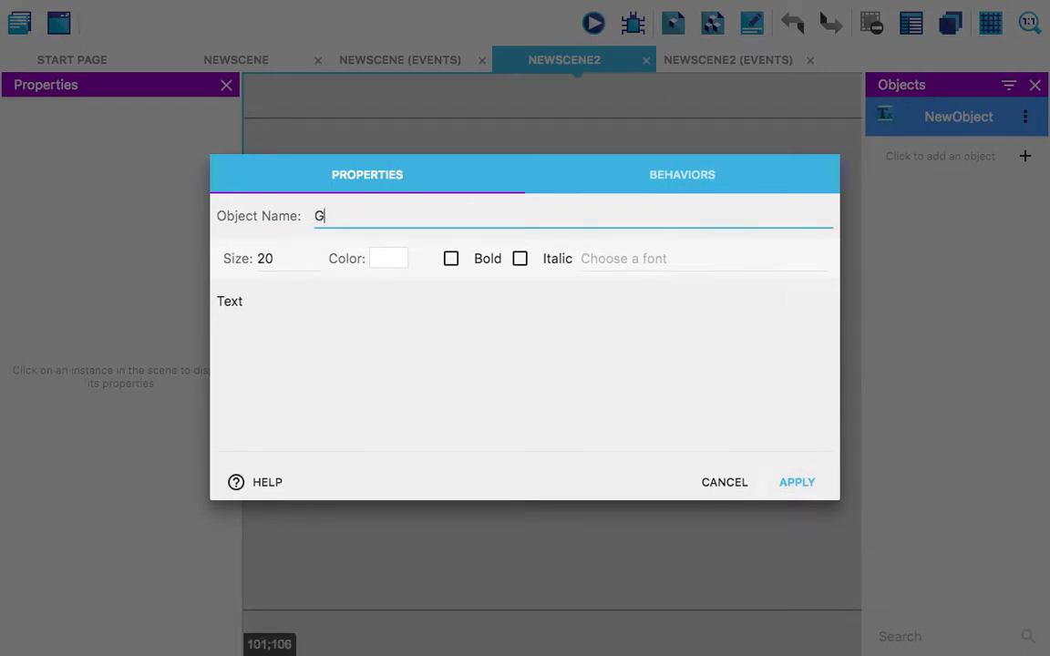
pyautogui.write('AME')
# Format the GAME text object in black (hex 000000) and bold
pyautogui.click(386, 261)
pyautogui.click(306, 490)
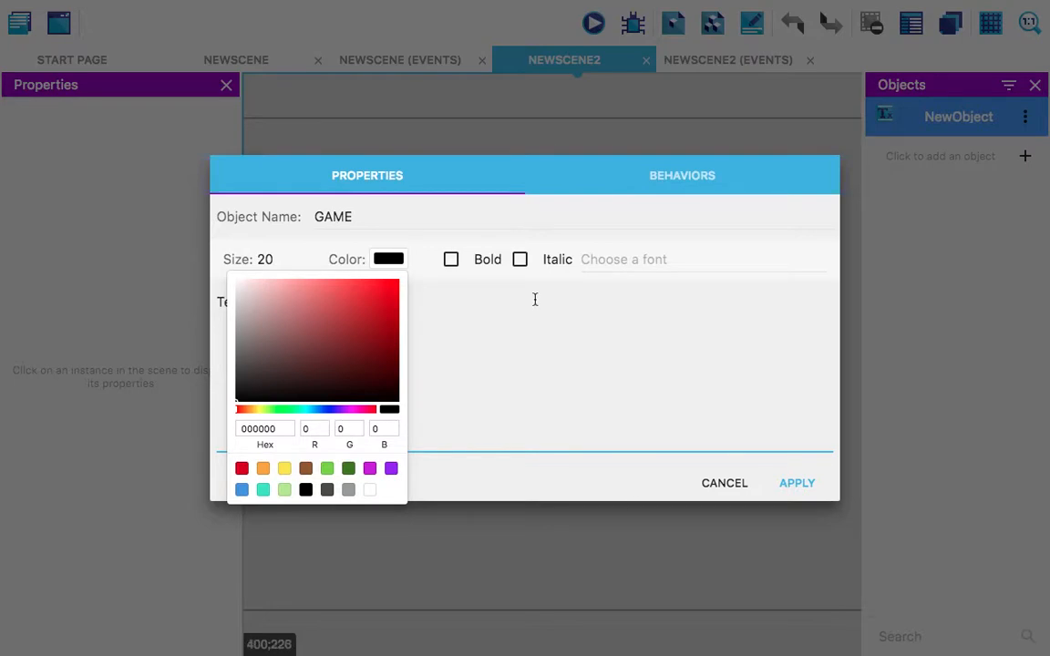
pyautogui.click(451, 261)
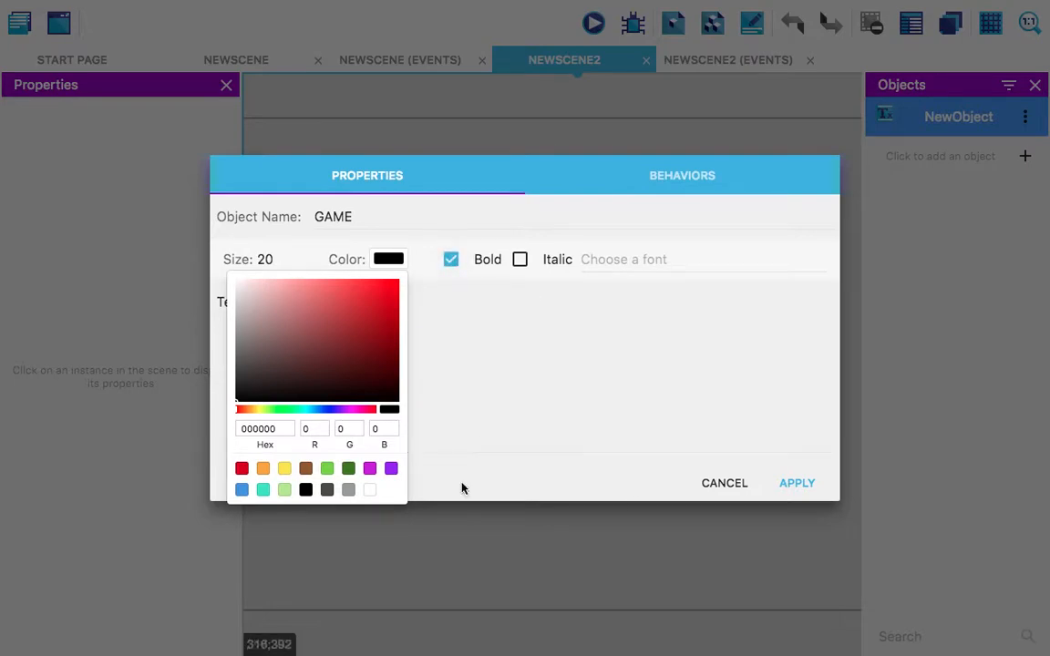
pyautogui.click(378, 259)
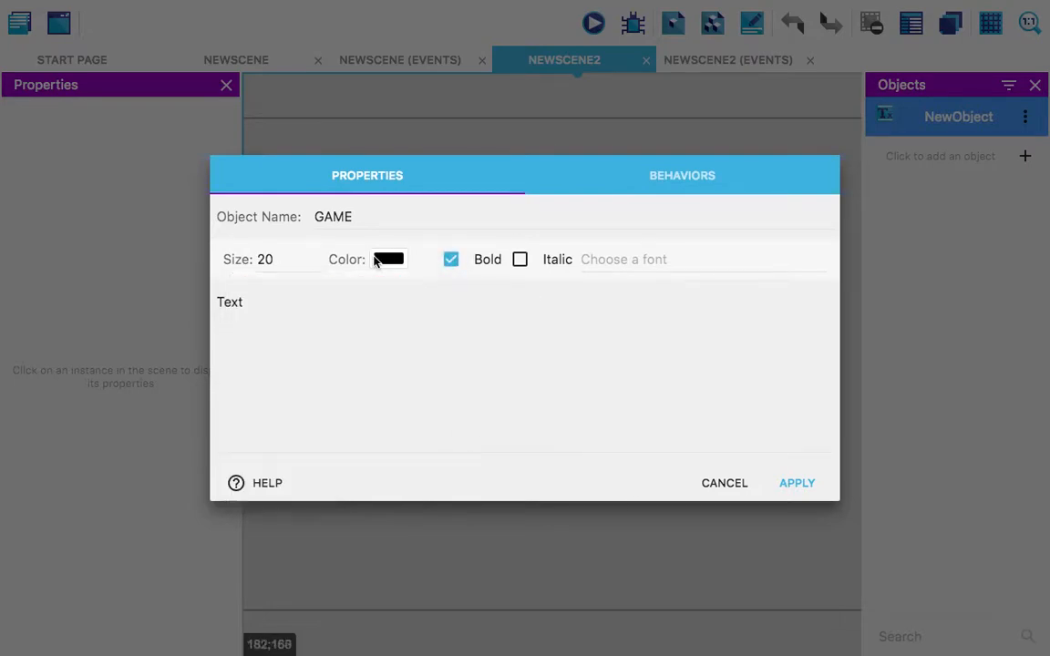
# Replace the GAME object's displayed text with "GAME" and apply the object's properties
pyautogui.click(611, 404)
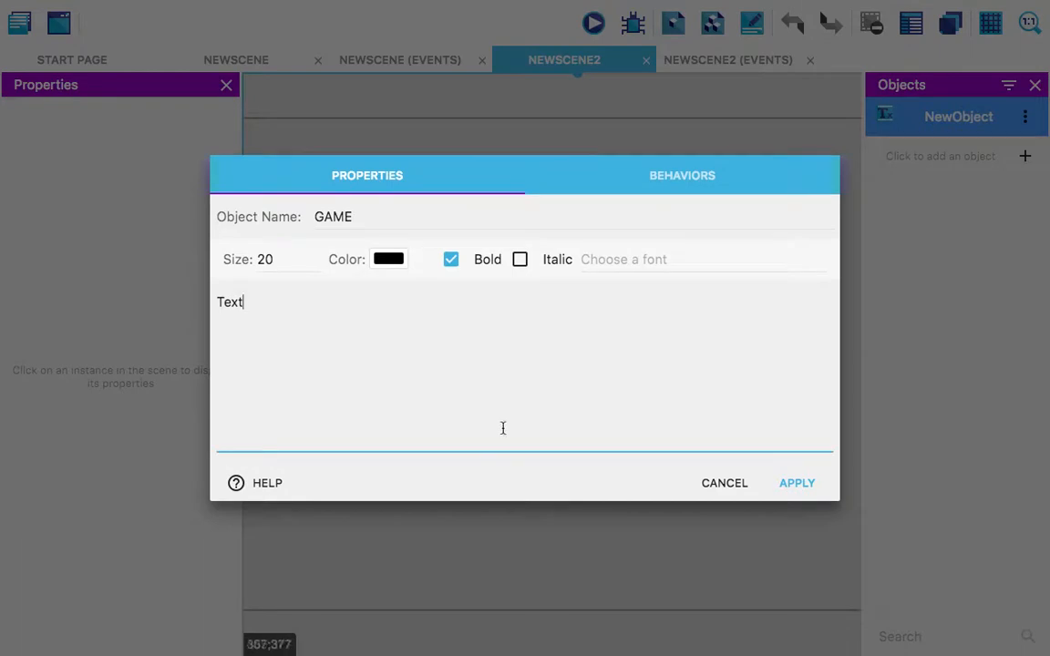
pyautogui.press('BackSpace')
pyautogui.press('BackSpace')
pyautogui.press('BackSpace')
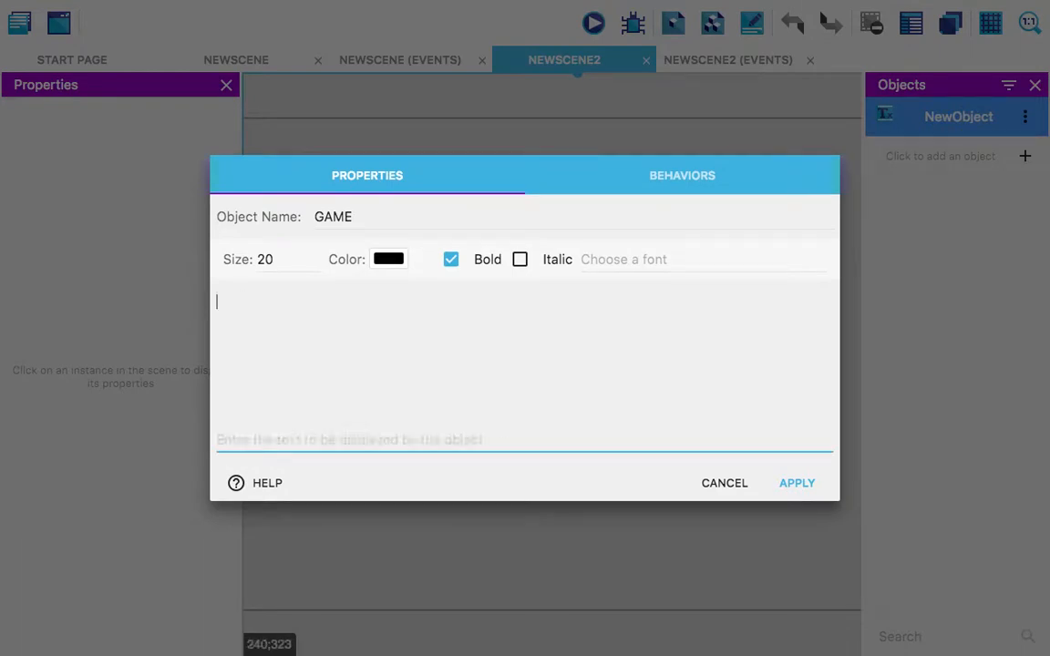
pyautogui.write('GAME')
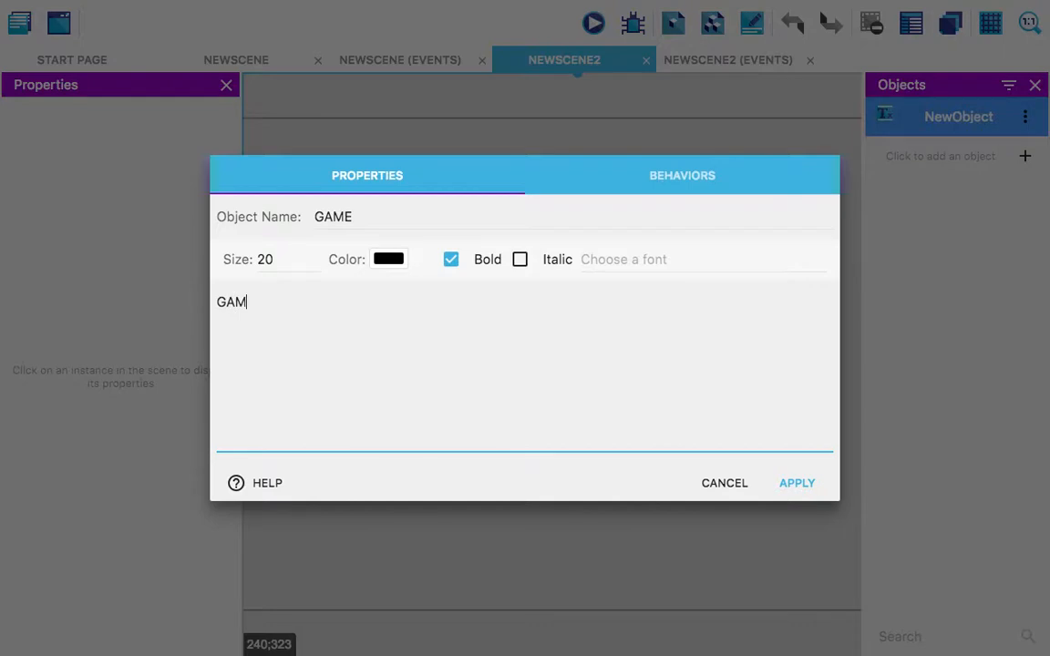
pyautogui.click(780, 491)
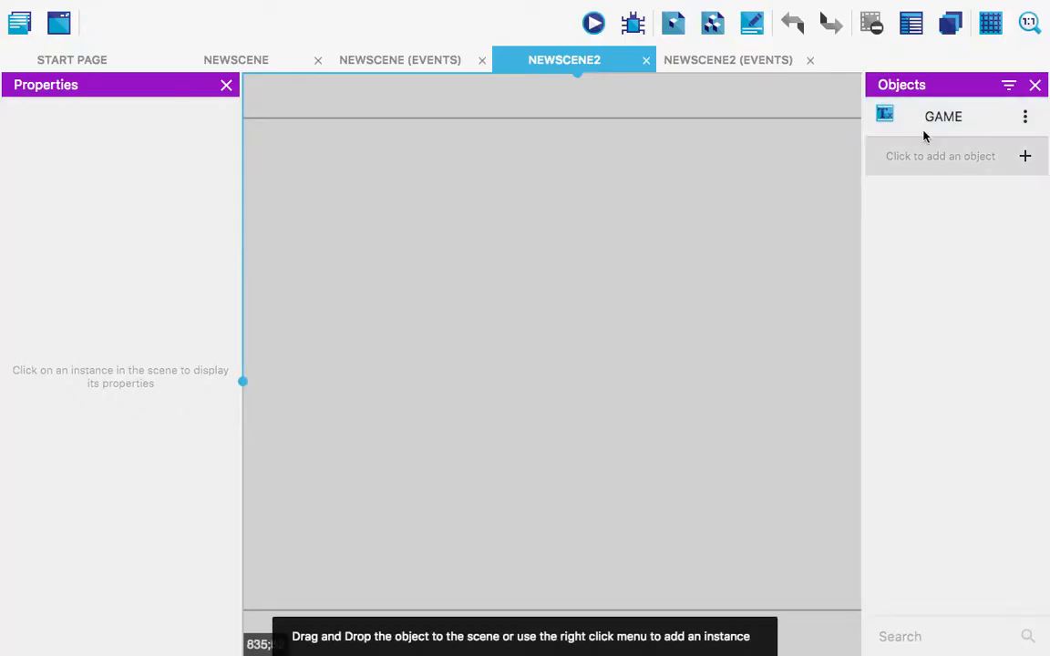
# Try to enlarge a placed GAME instance by stretching its box to about 197 by 103, and delete that instance
pyautogui.moveTo(940, 118); pyautogui.dragTo(661, 250)
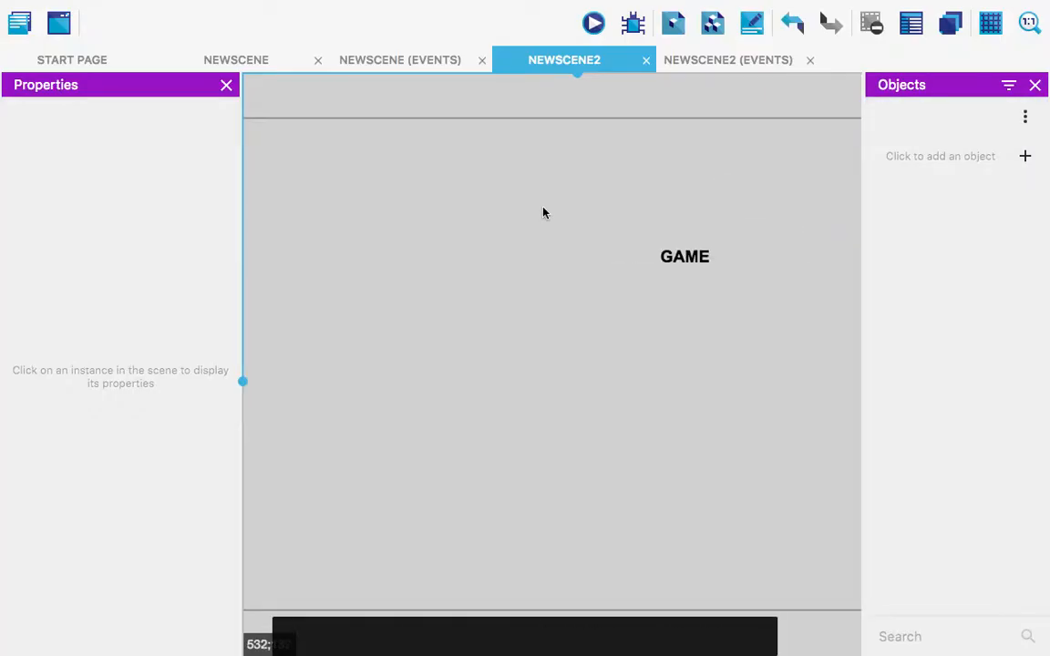
pyautogui.click(683, 258)
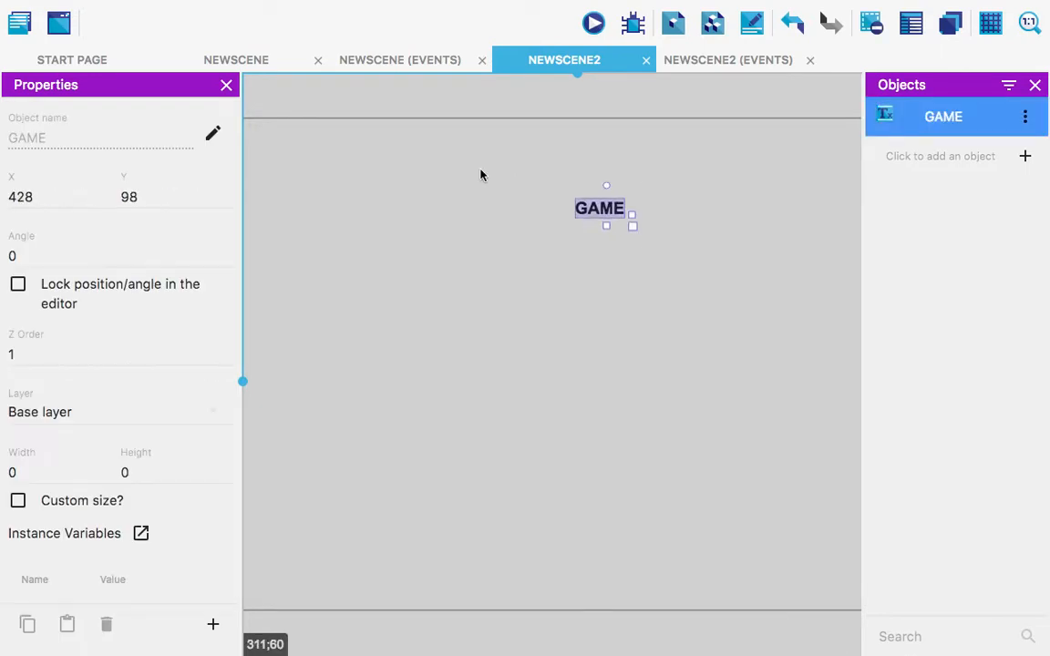
pyautogui.moveTo(583, 217); pyautogui.dragTo(513, 210)
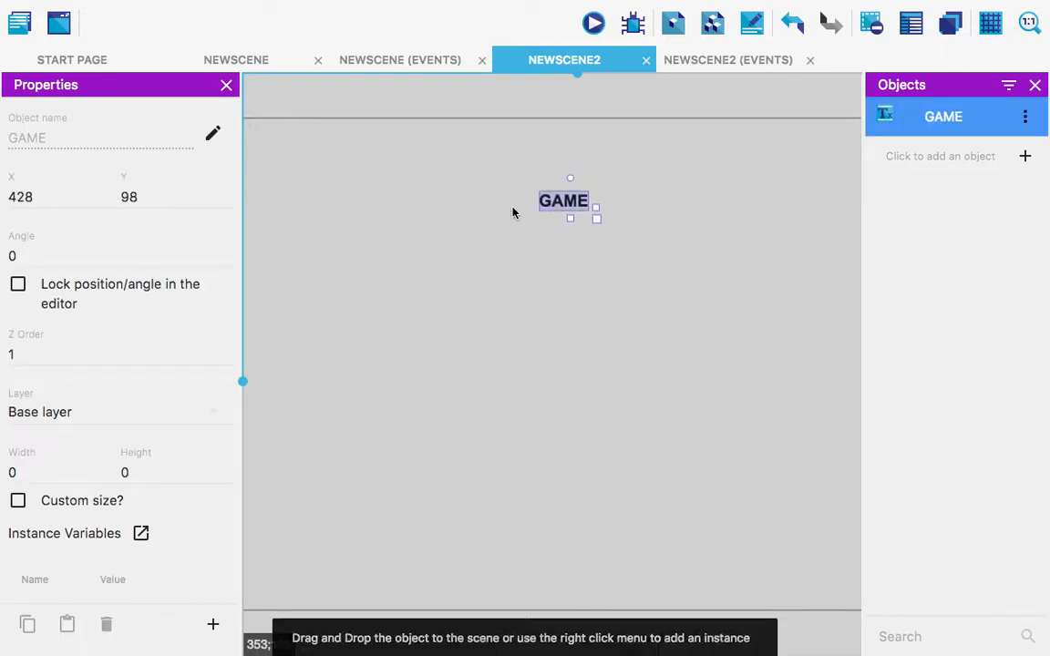
pyautogui.moveTo(593, 221); pyautogui.dragTo(736, 306)
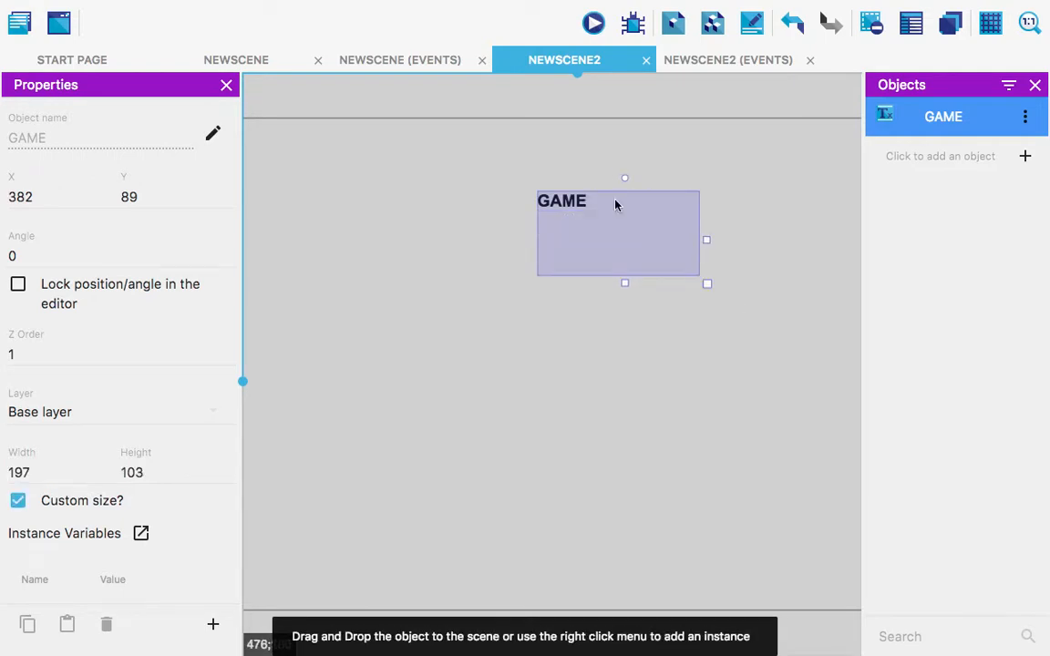
pyautogui.press('Delete')
# Set the GAME text object's font size to 150 and apply the change
pyautogui.rightClick(994, 131)
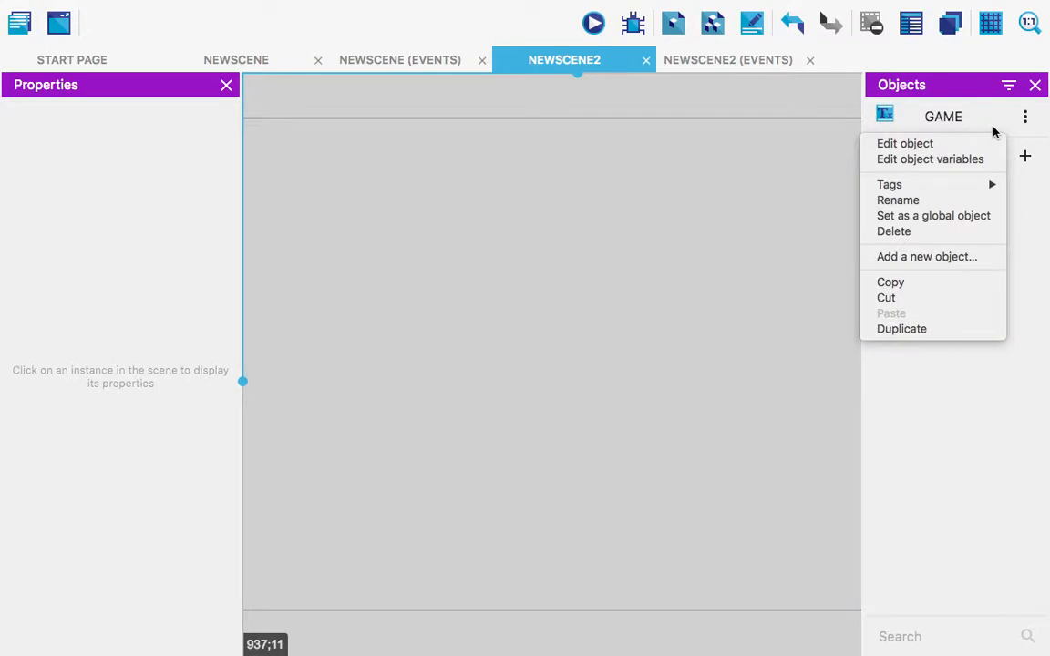
pyautogui.click(989, 148)
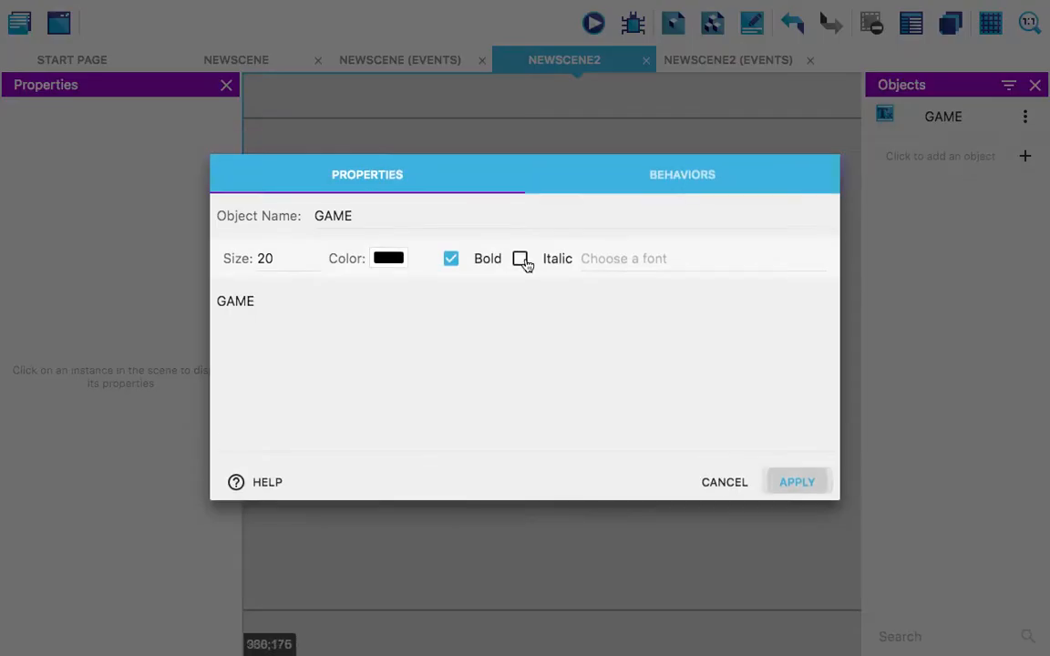
pyautogui.click(264, 258)
pyautogui.press('BackSpace')
pyautogui.press('BackSpace')
pyautogui.write('150')
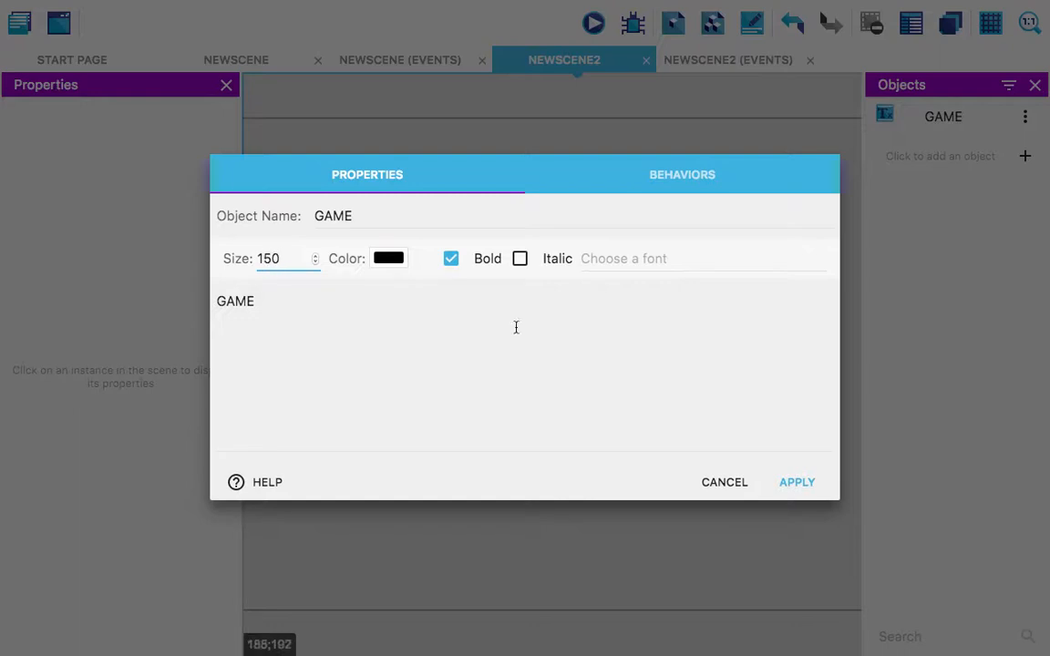
pyautogui.click(789, 482)
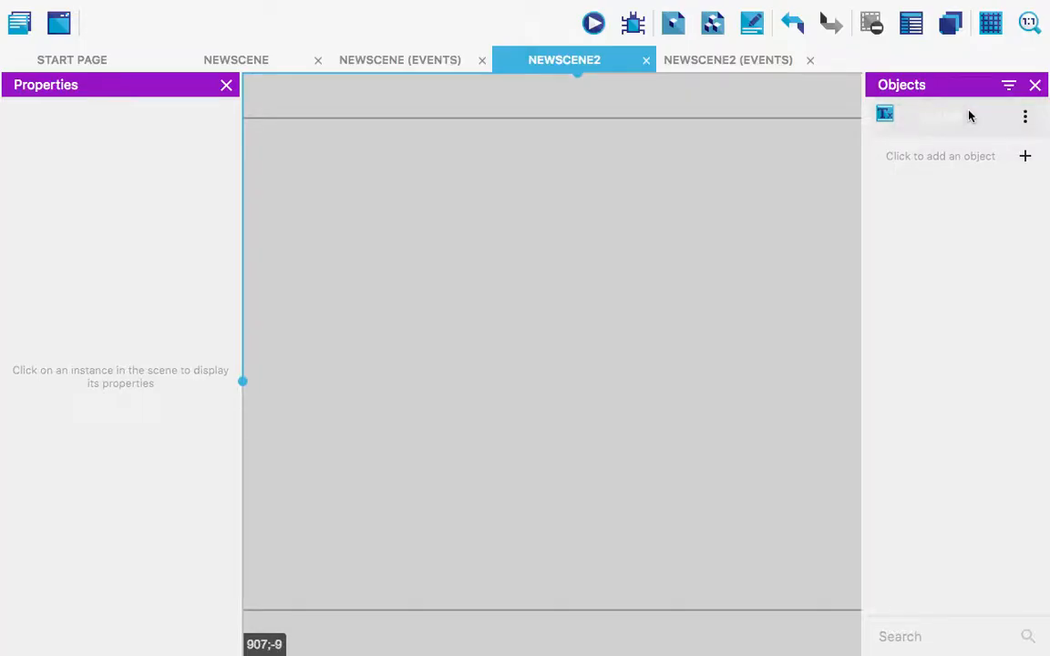
# Place the GAME text in the upper middle of NewScene2, at about X 203, Y 14
pyautogui.doubleClick(968, 114)
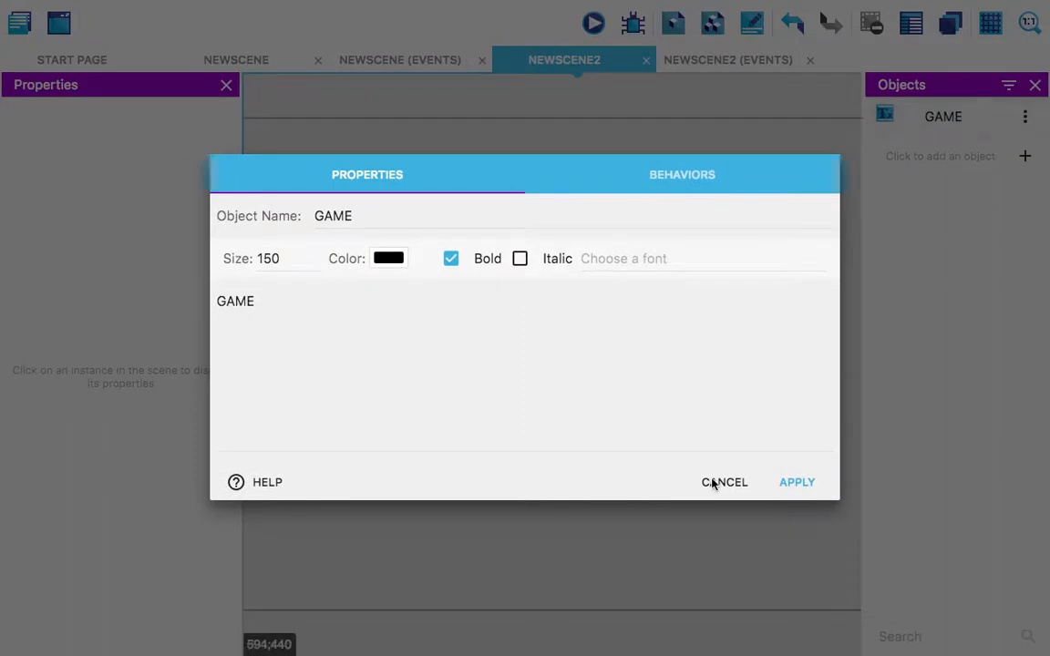
pyautogui.click(713, 483)
pyautogui.moveTo(939, 119); pyautogui.dragTo(704, 228)
pyautogui.moveTo(760, 282); pyautogui.dragTo(322, 173)
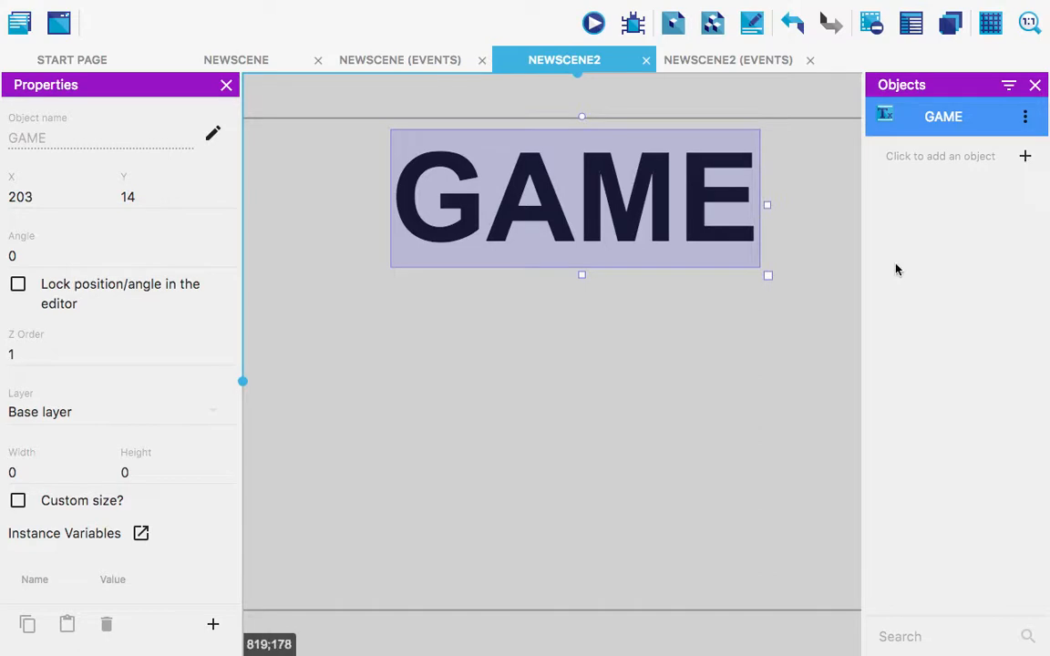
pyautogui.click(1025, 158)
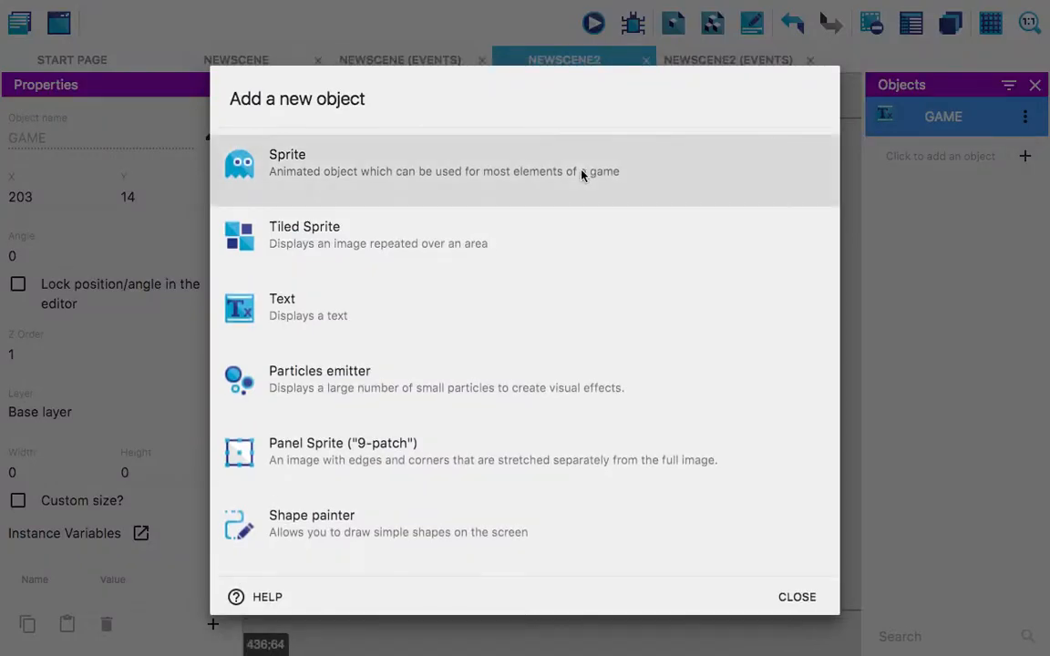
pyautogui.click(536, 181)
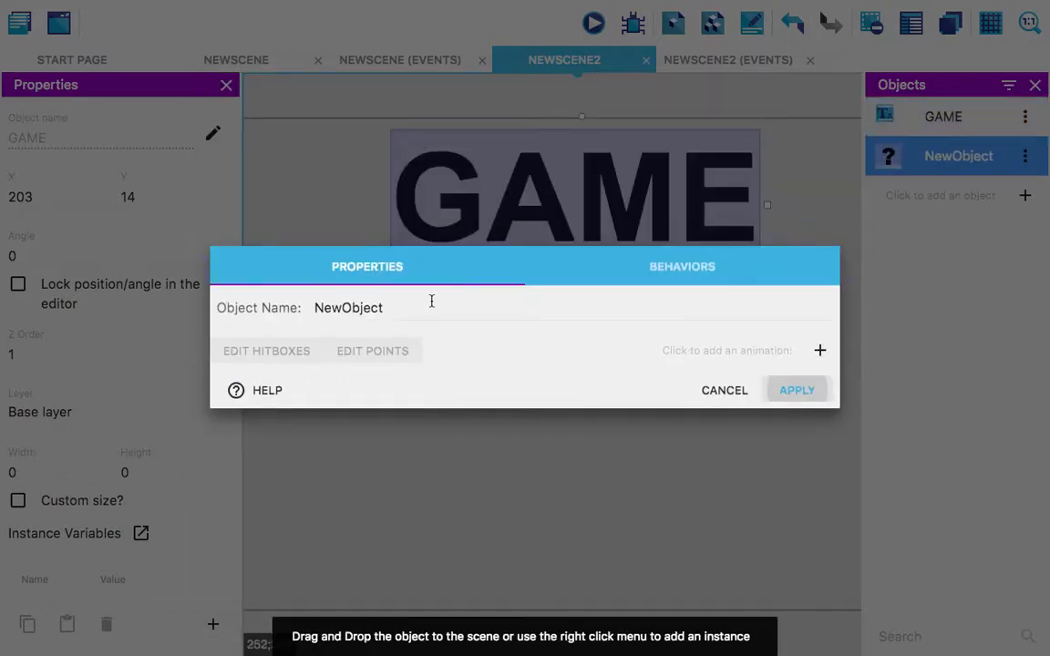
pyautogui.click(724, 391)
pyautogui.click(1021, 157)
pyautogui.click(1022, 158)
pyautogui.rightClick(971, 162)
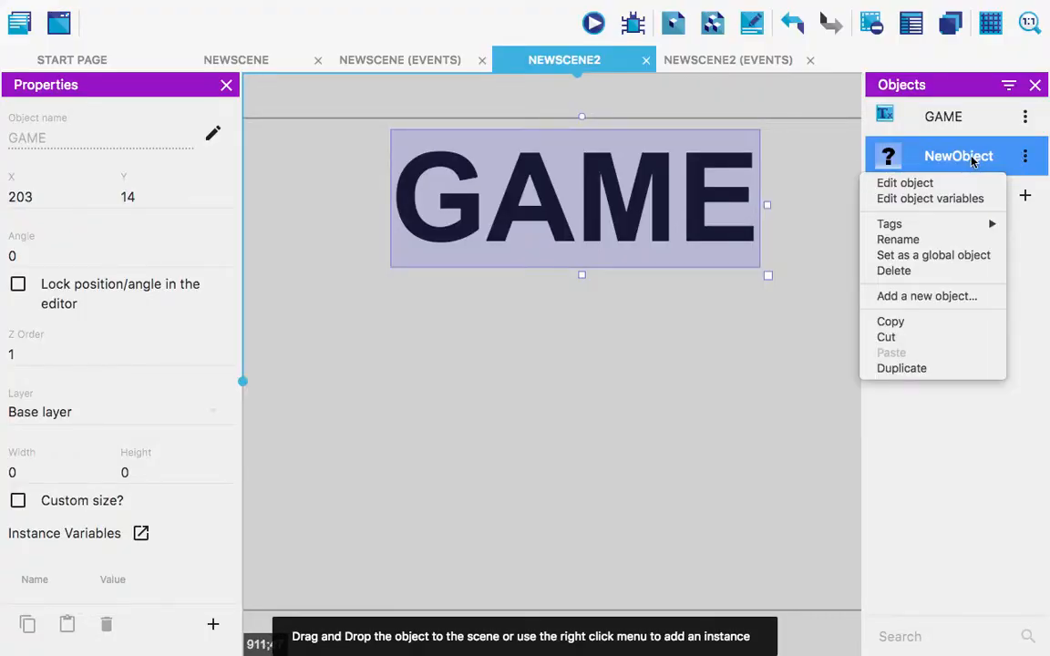
pyautogui.click(966, 271)
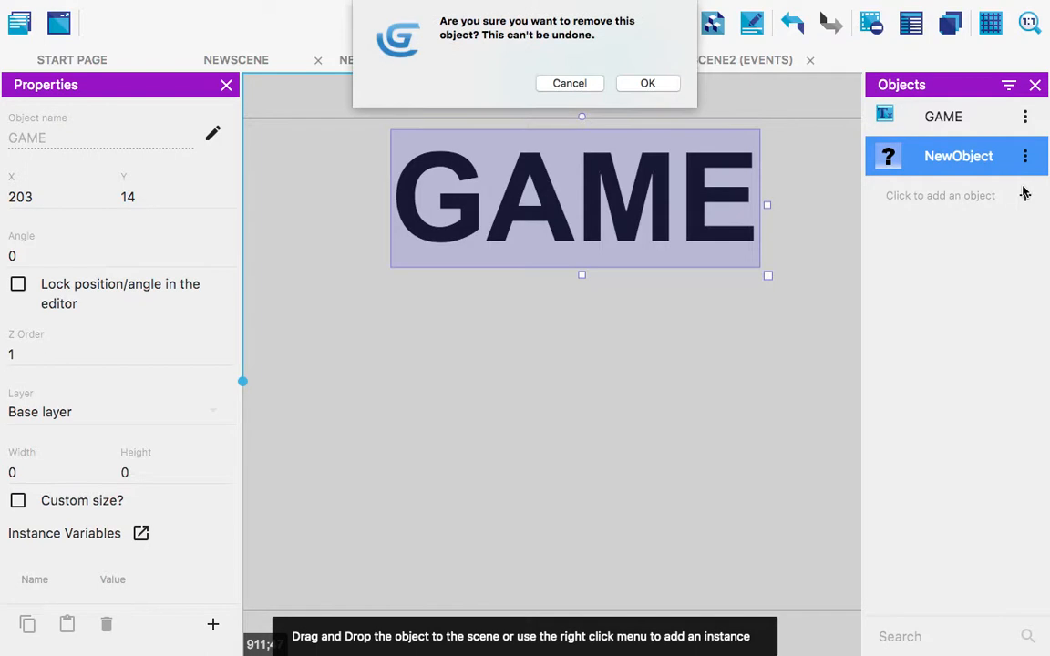
pyautogui.click(640, 82)
pyautogui.click(637, 82)
# Add a second Text object to NewScene2 and name it "Play"
pyautogui.click(1025, 157)
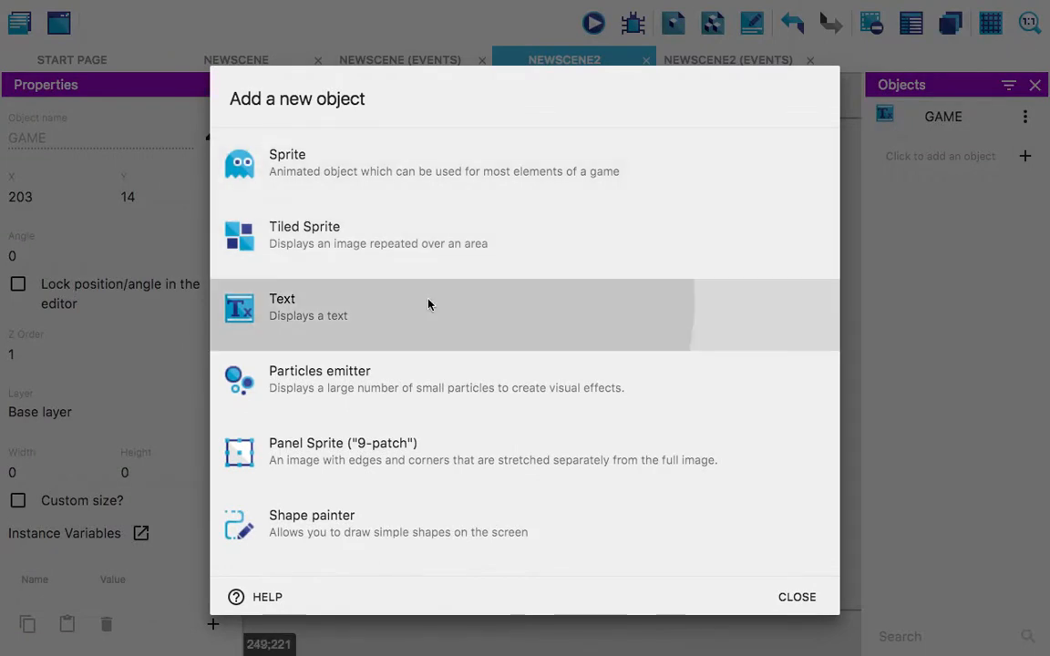
pyautogui.click(428, 301)
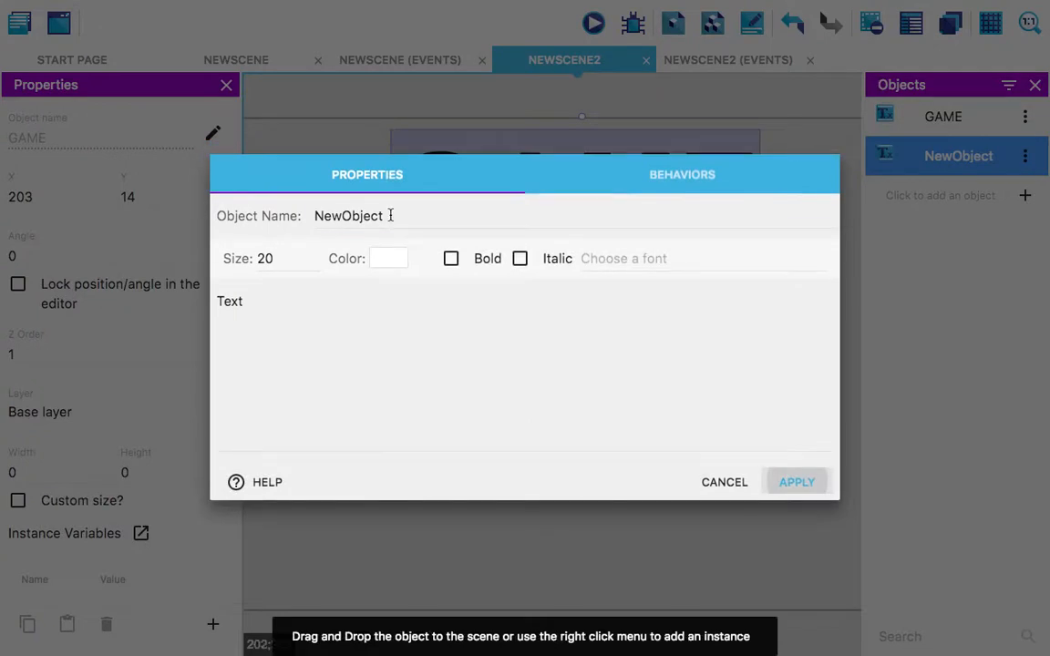
pyautogui.moveTo(390, 216); pyautogui.dragTo(254, 220)
pyautogui.click(254, 219)
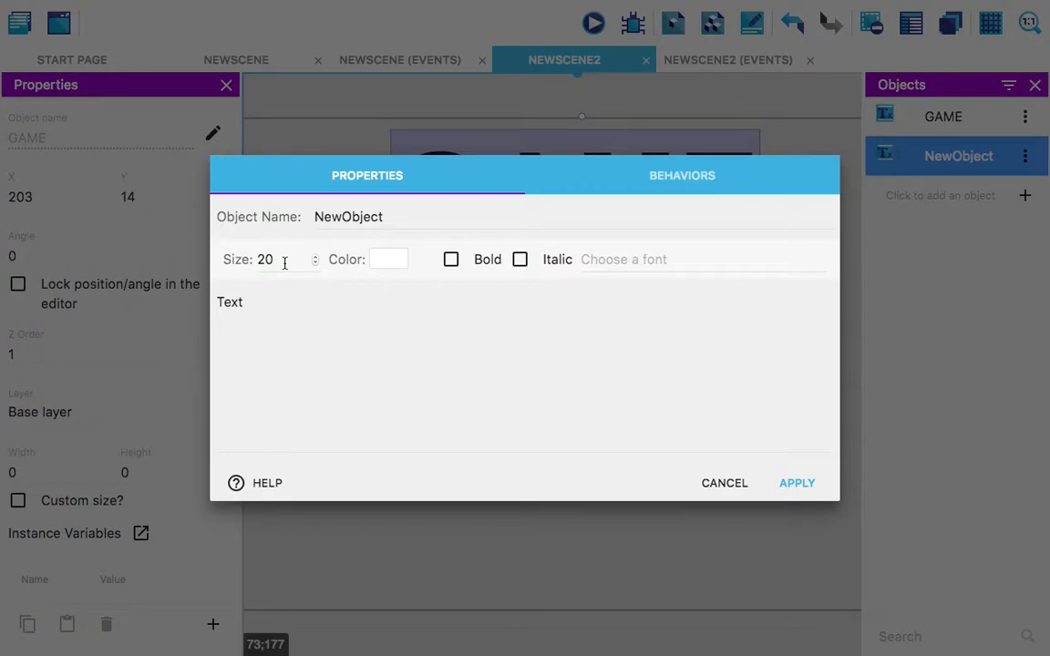
pyautogui.doubleClick(372, 216)
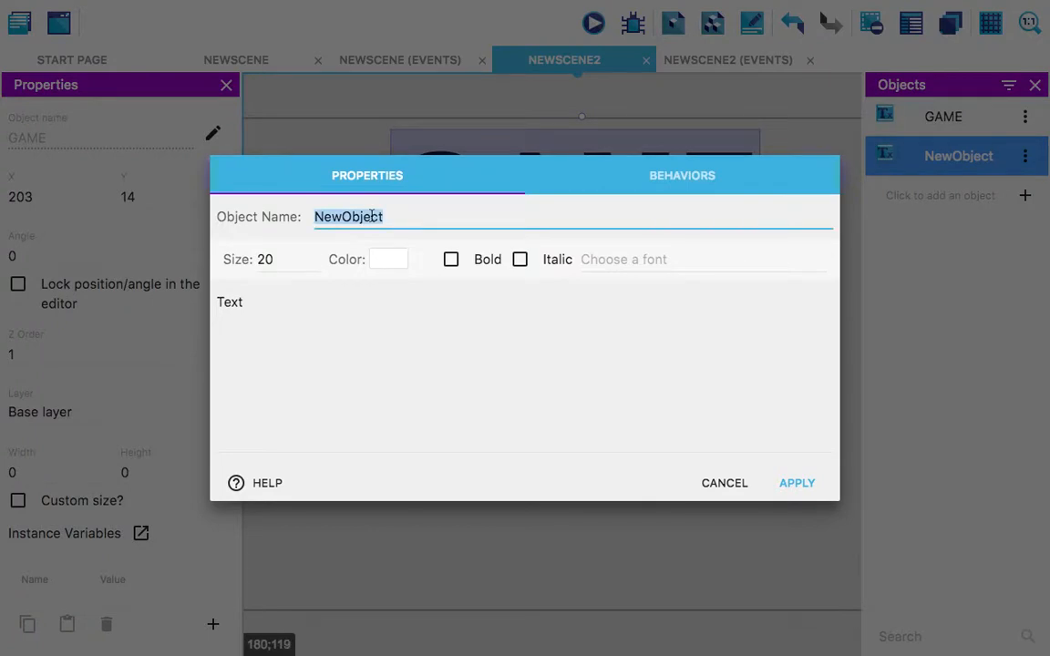
pyautogui.write('Play')
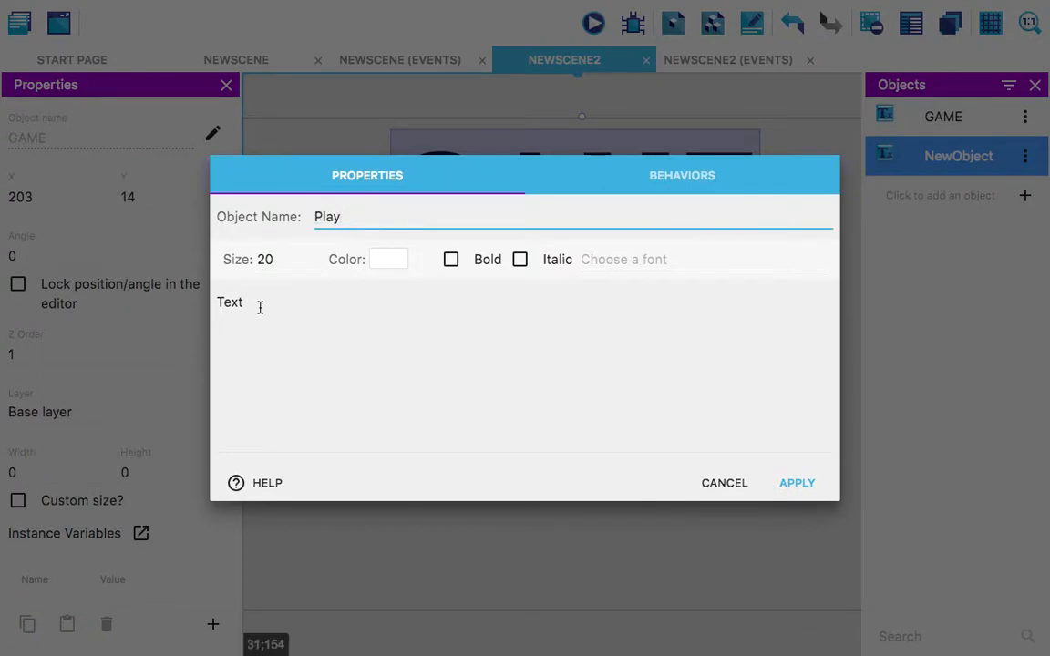
# Replace the Play object's displayed text with "PLAY"
pyautogui.click(248, 309)
pyautogui.press('BackSpace')
pyautogui.press('BackSpace')
pyautogui.press('BackSpace')
pyautogui.press('BackSpace')
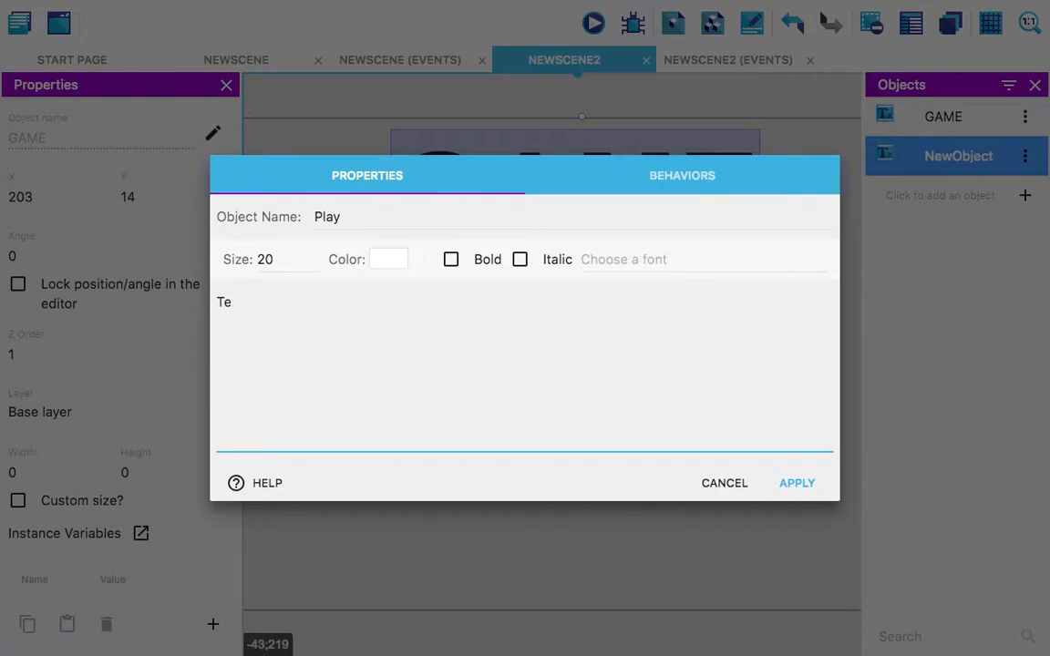
pyautogui.write('PLAY')
# Format the Play text object in bold and black
pyautogui.click(450, 259)
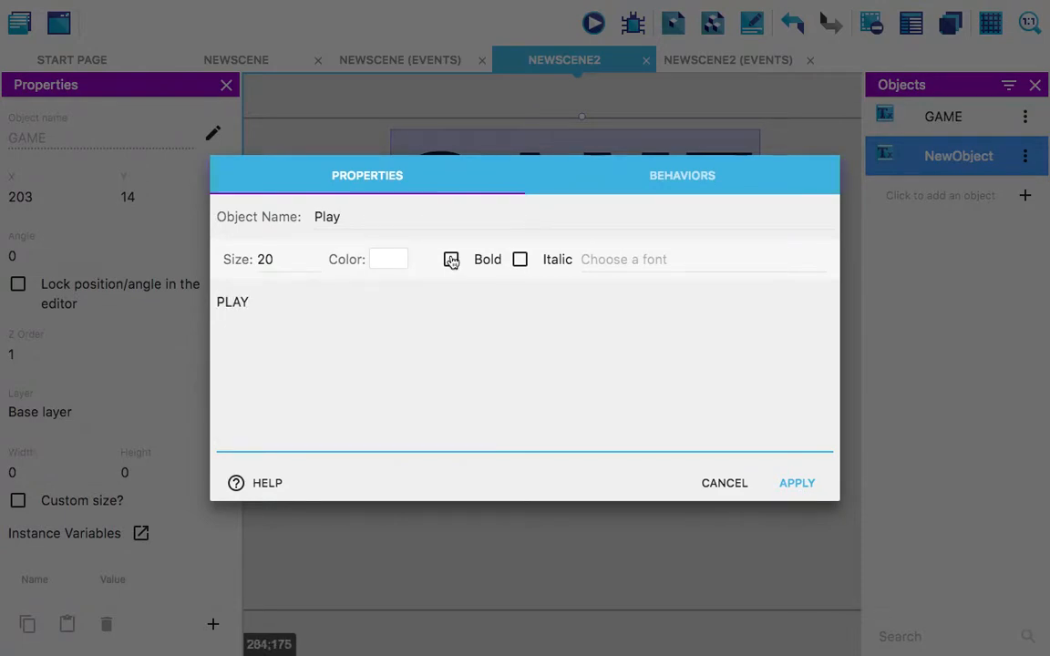
pyautogui.click(390, 256)
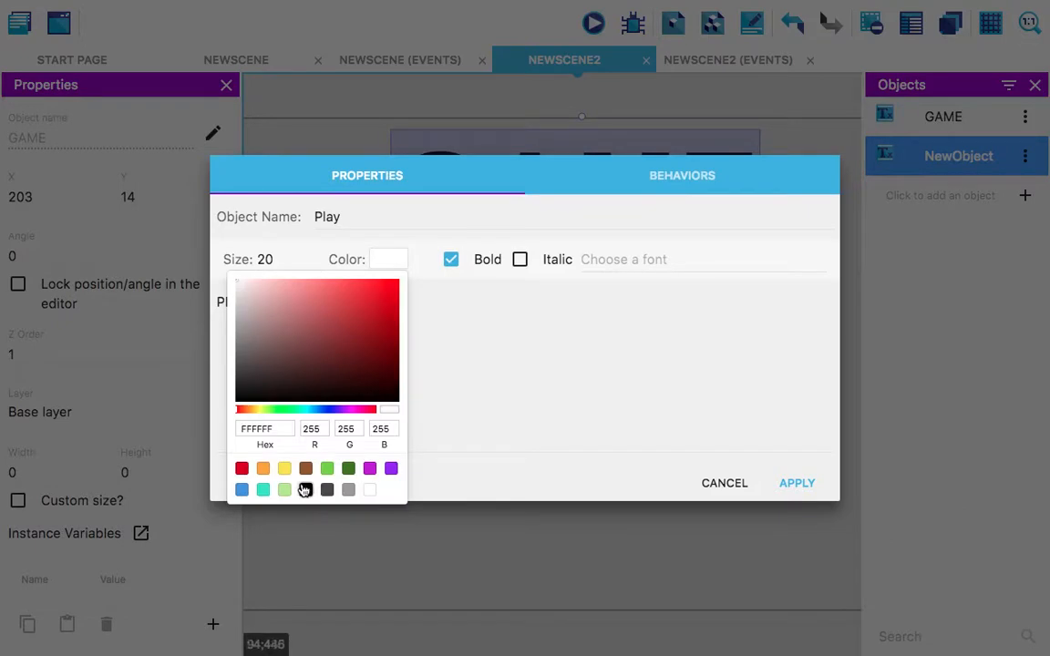
pyautogui.click(305, 489)
pyautogui.click(401, 257)
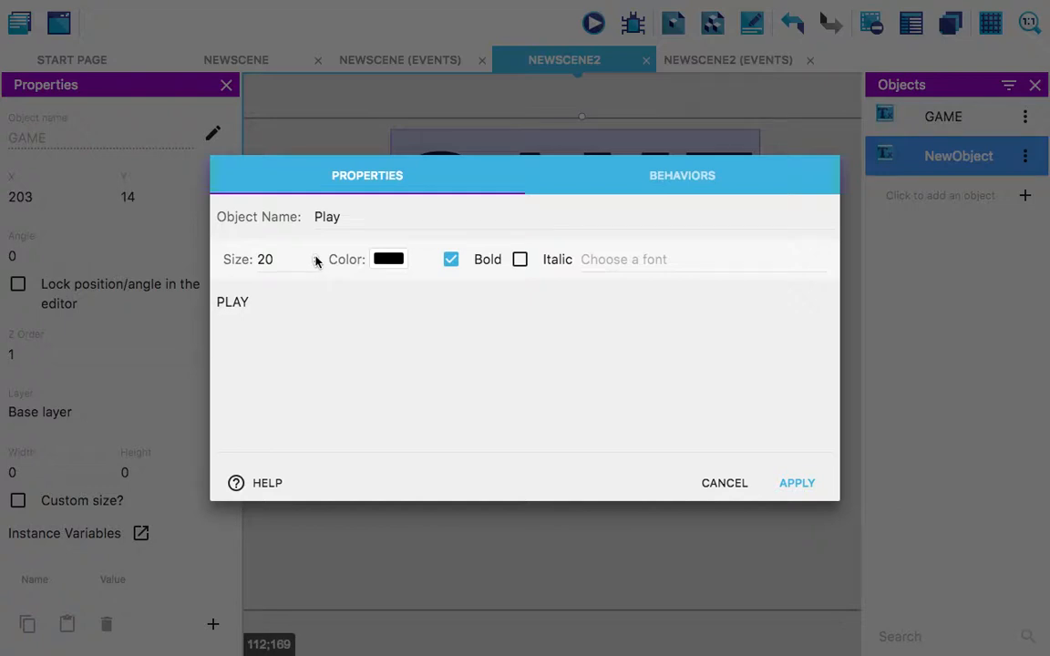
# Set the Play text object's font size to 75 and apply its properties
pyautogui.click(283, 264)
pyautogui.press('BackSpace')
pyautogui.write('7')
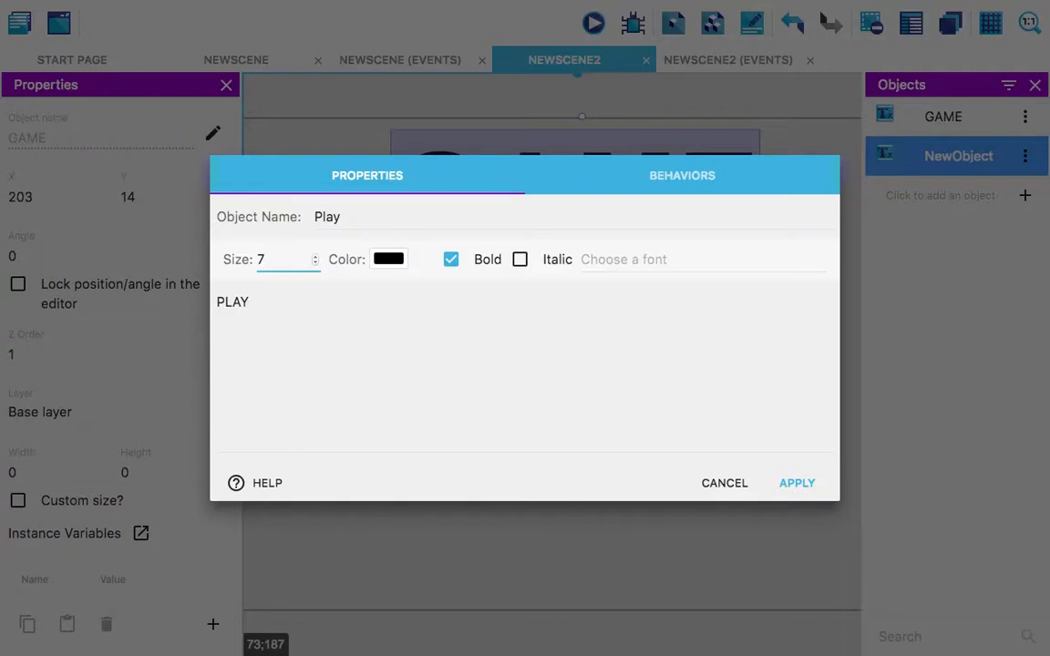
pyautogui.write('5')
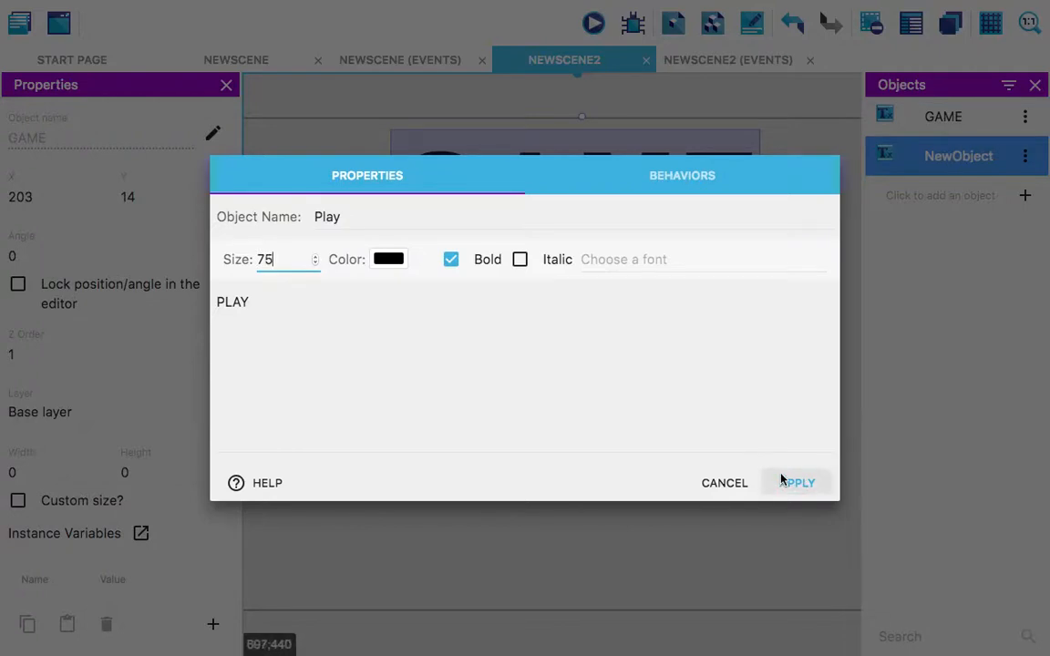
pyautogui.click(789, 482)
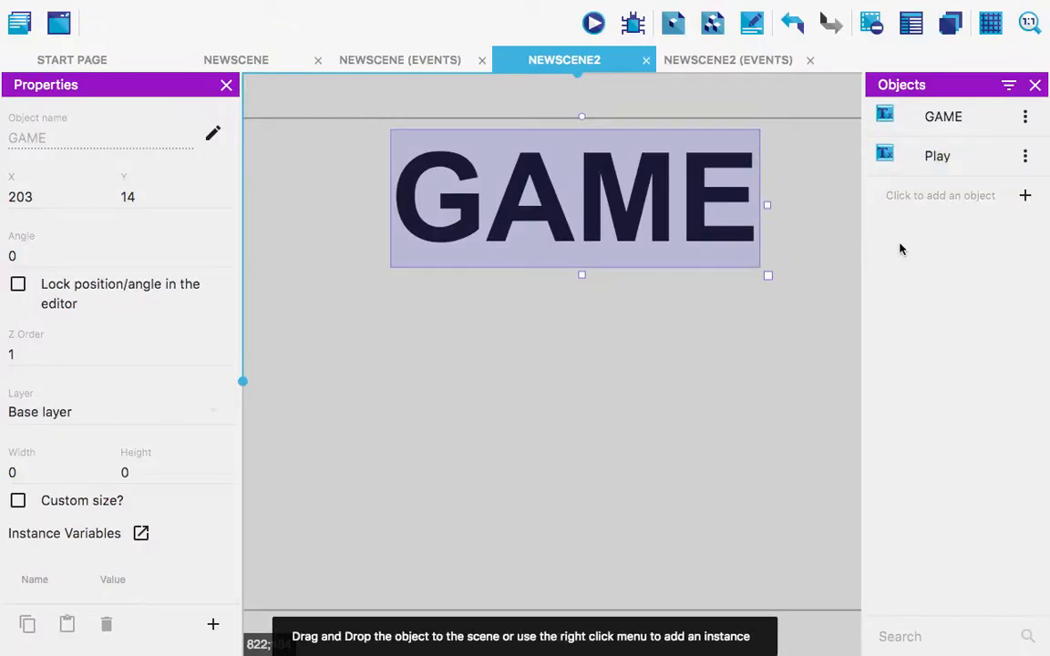
# Place the PLAY text centred below the GAME title, at about X 344, Y 244
pyautogui.moveTo(918, 157); pyautogui.dragTo(542, 335)
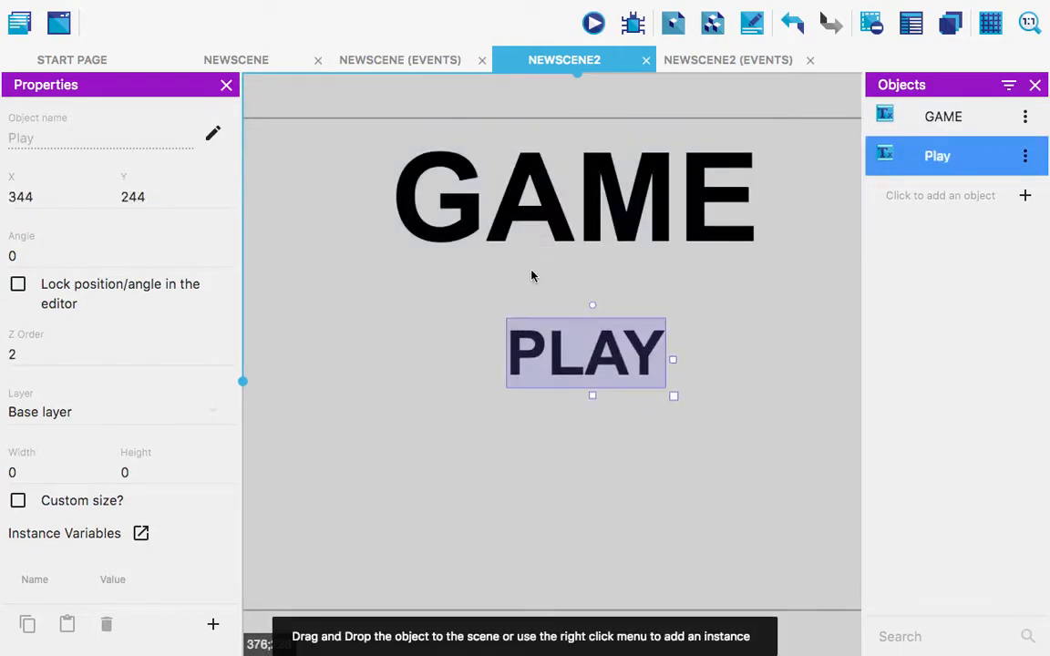
pyautogui.click(508, 235)
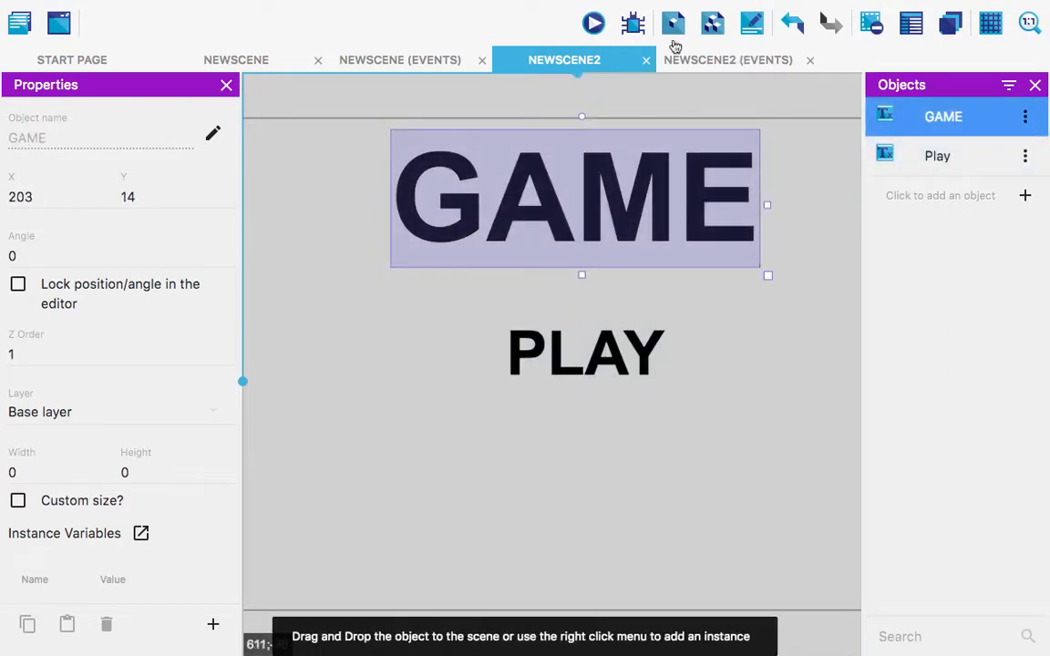
# Add a third scene to the project and open it for editing
pyautogui.click(19, 25)
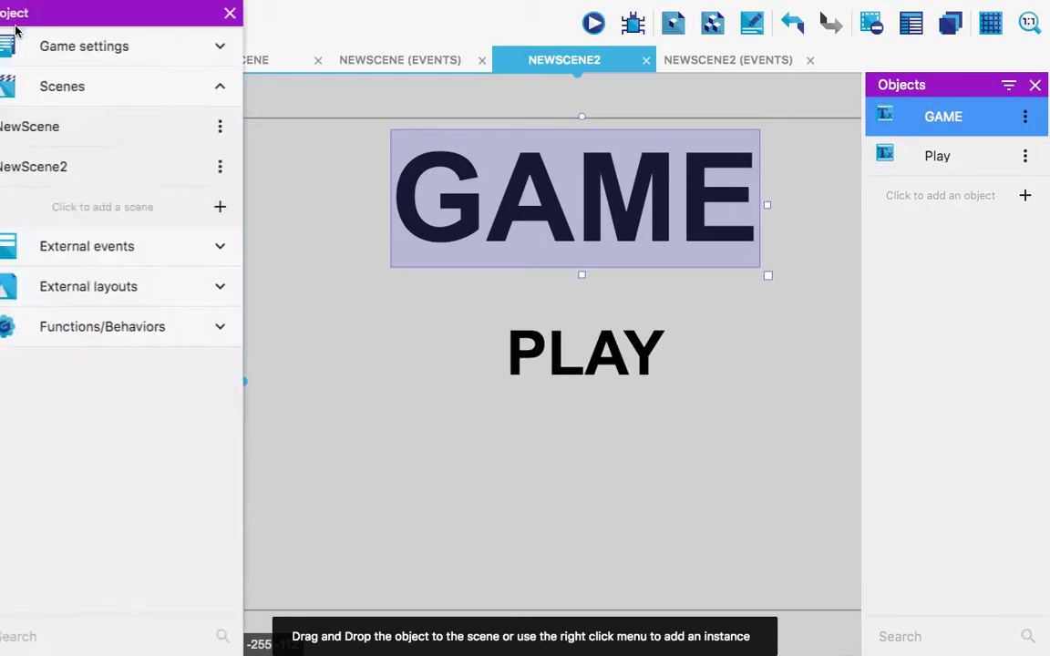
pyautogui.click(239, 209)
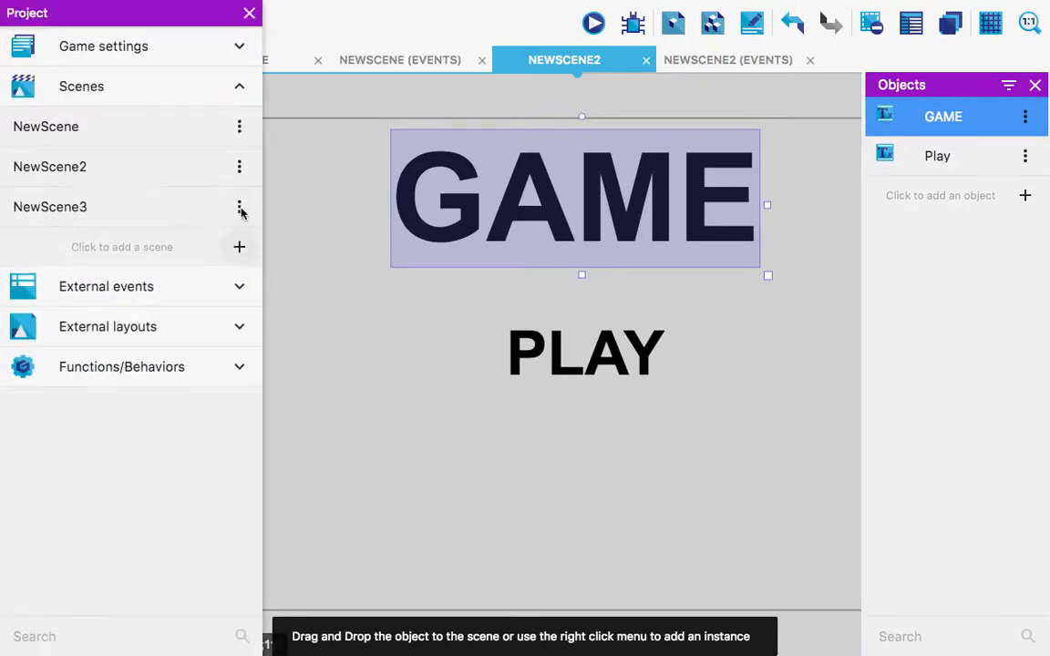
pyautogui.click(148, 215)
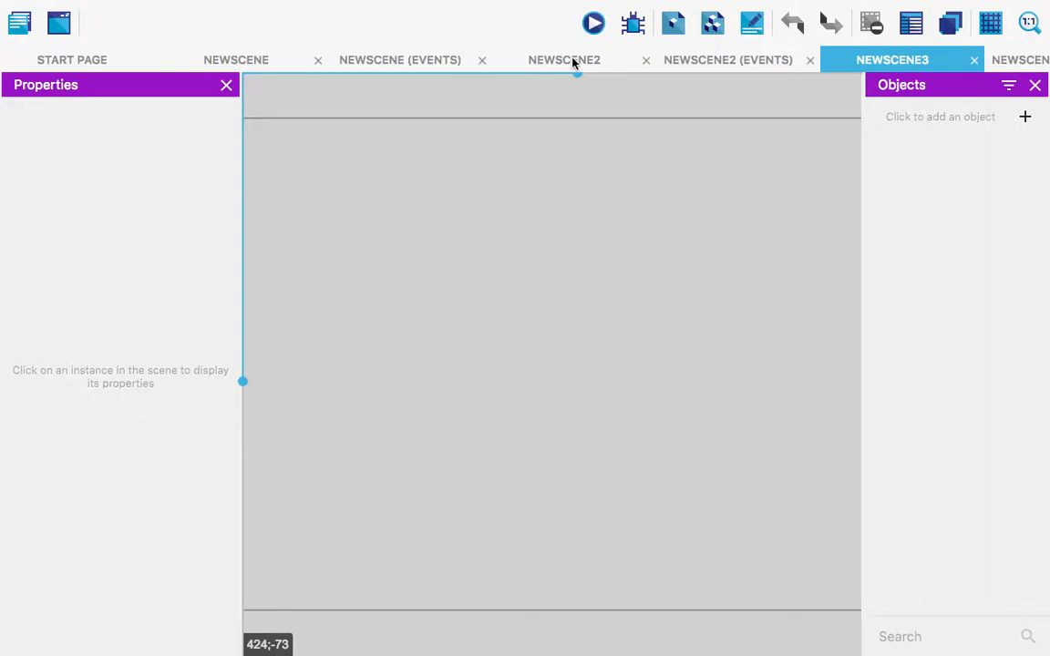
# Add a standard event to the NewScene2 event sheet
pyautogui.click(717, 62)
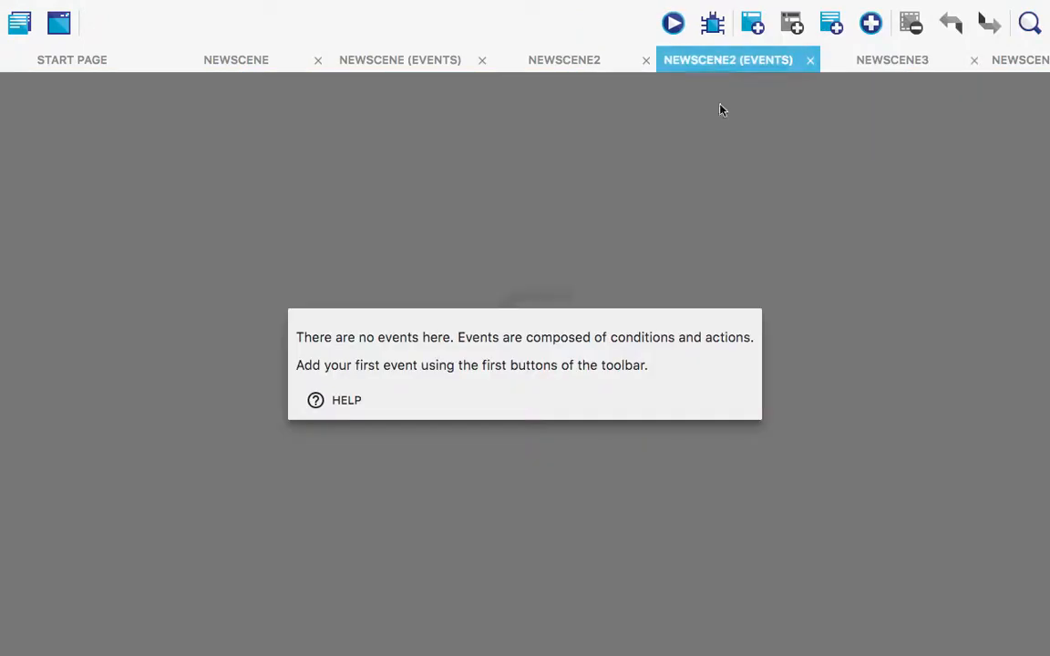
pyautogui.click(880, 24)
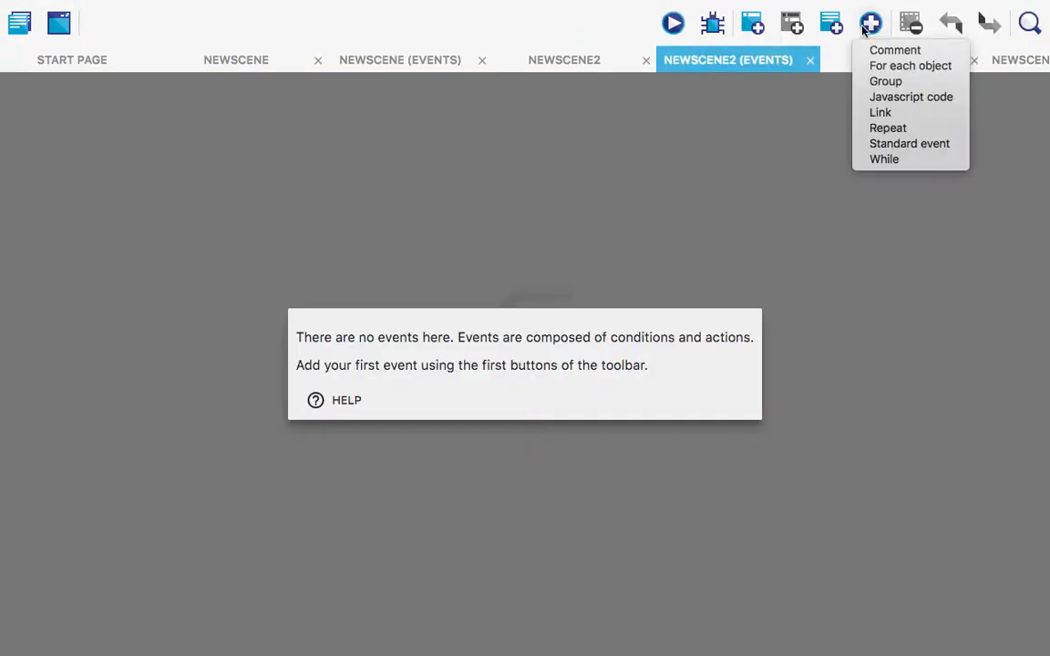
pyautogui.click(901, 144)
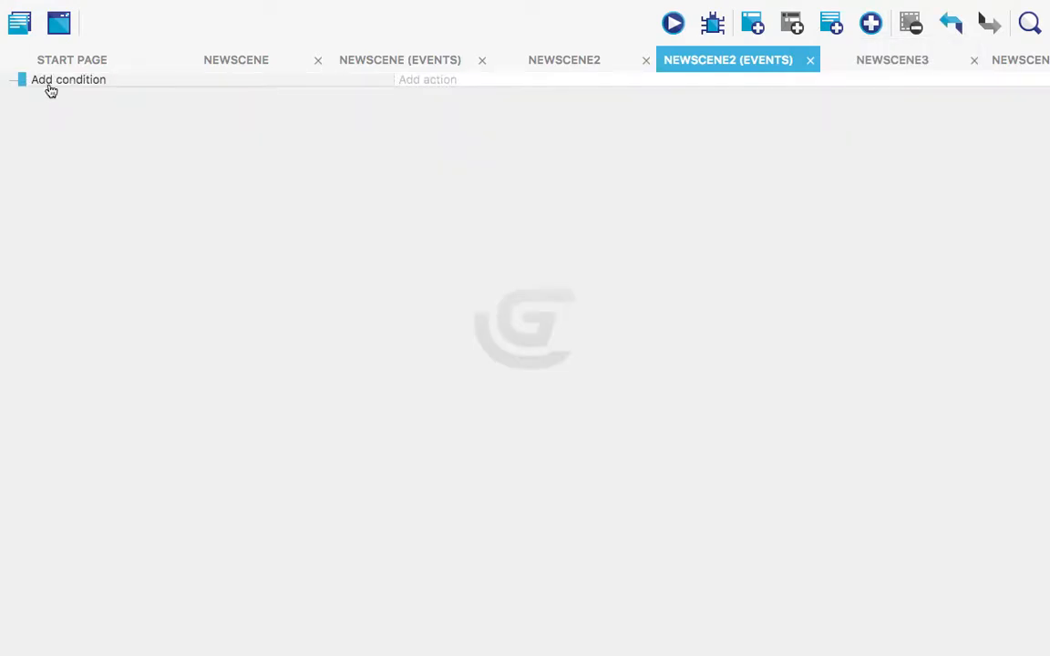
# Add a condition to the event testing whether the cursor or touch is on the Play object, with accurate test set to yes
pyautogui.click(51, 81)
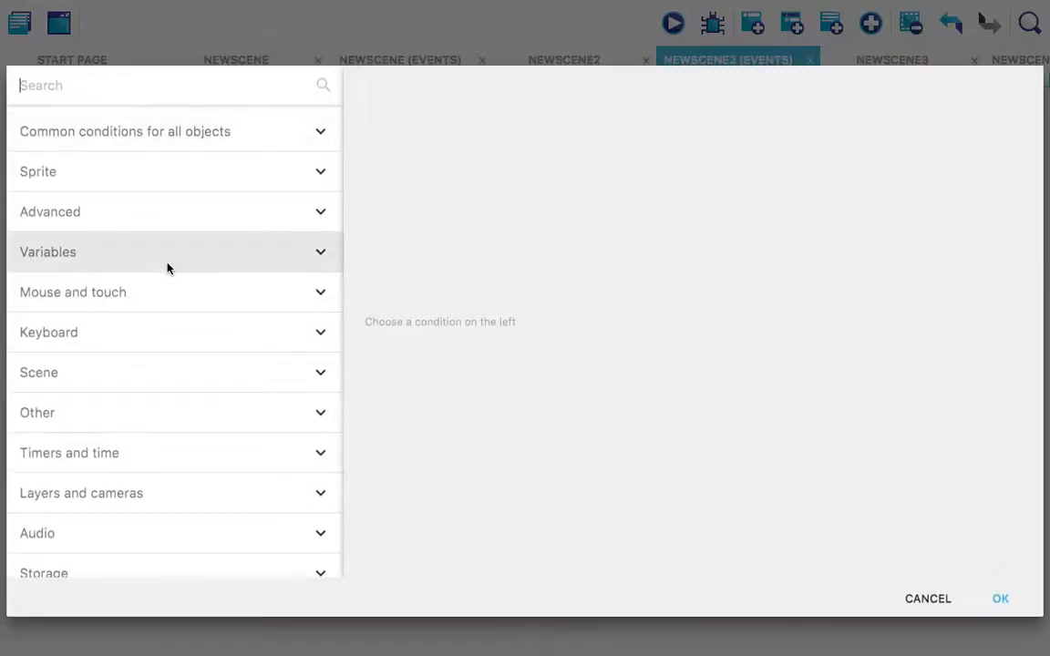
pyautogui.click(206, 390)
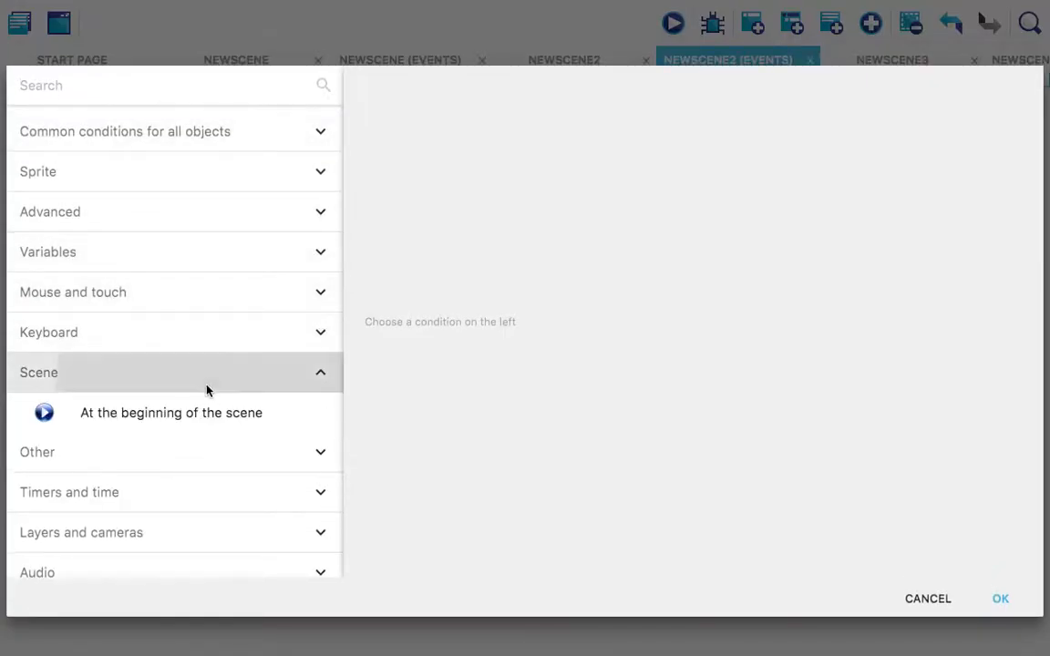
pyautogui.click(211, 379)
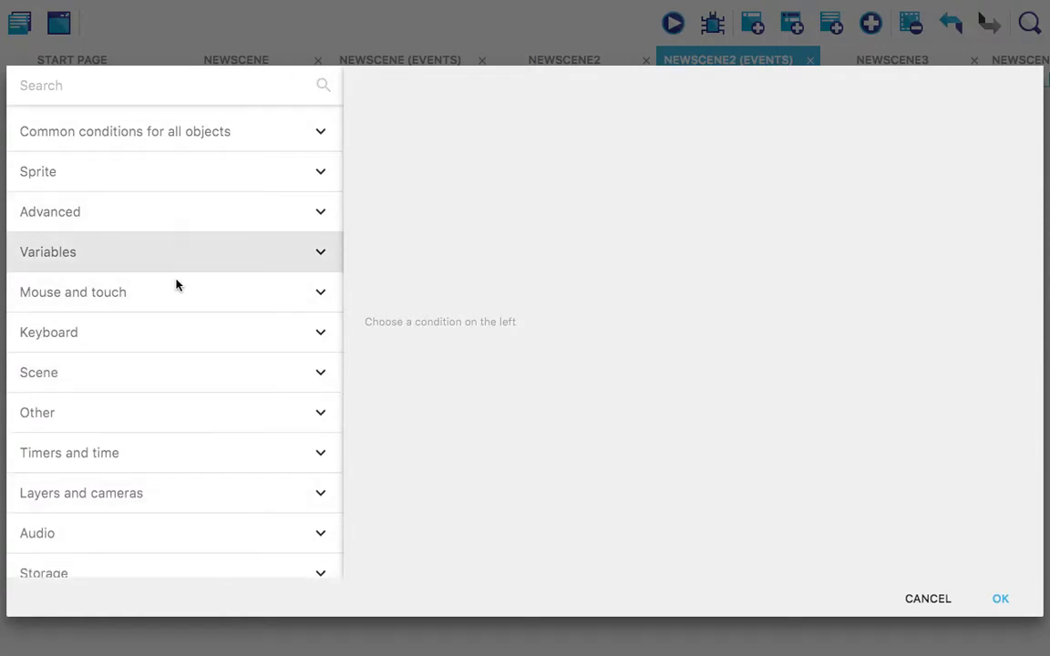
pyautogui.click(173, 291)
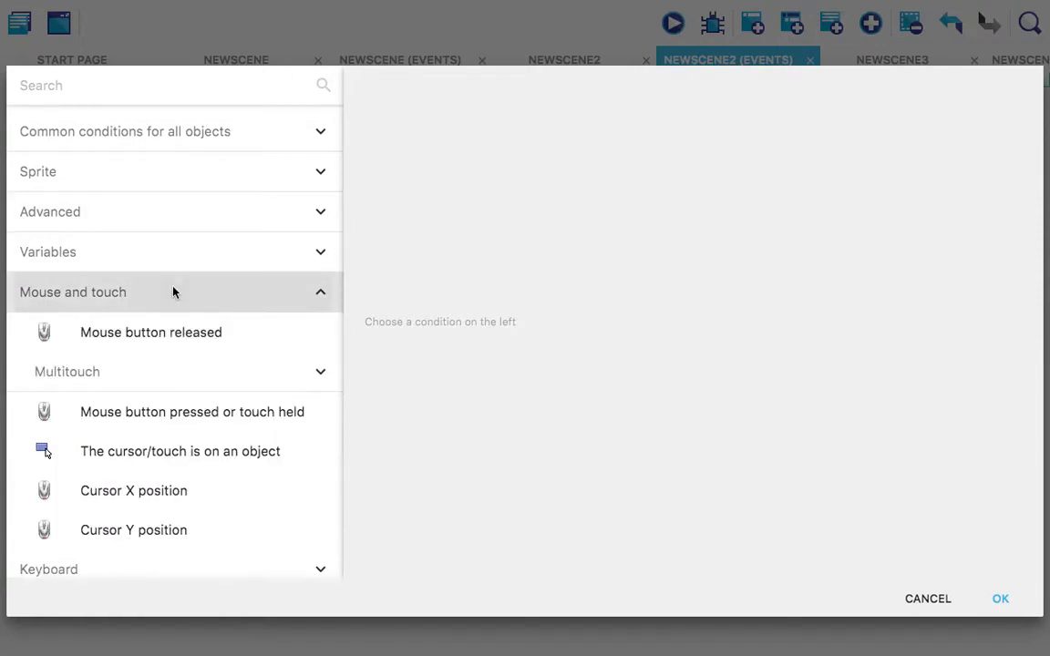
pyautogui.click(157, 452)
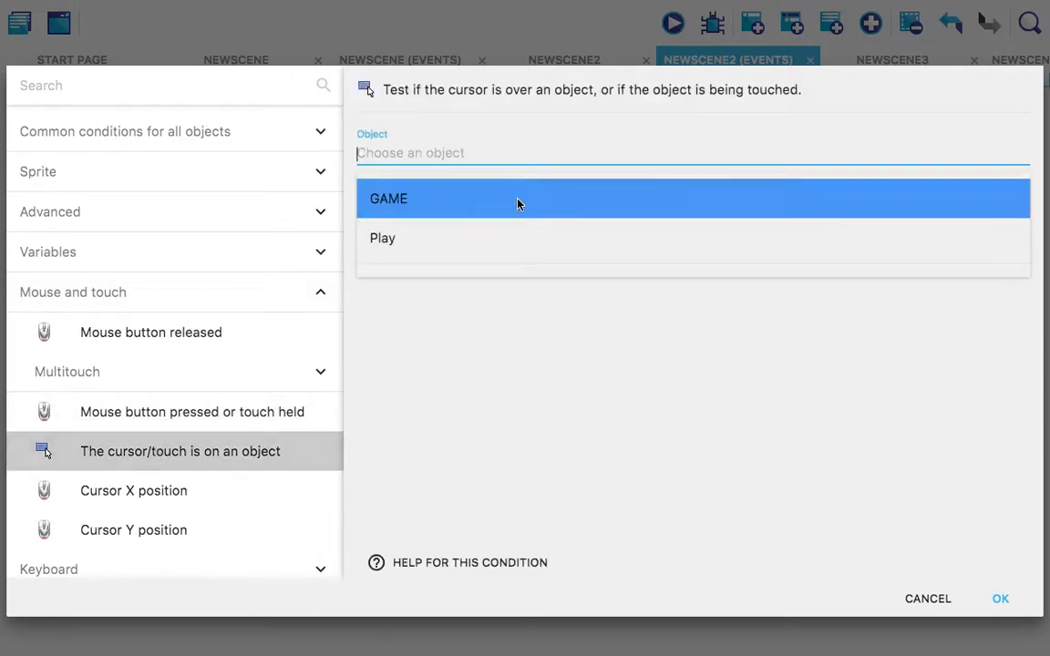
pyautogui.click(511, 235)
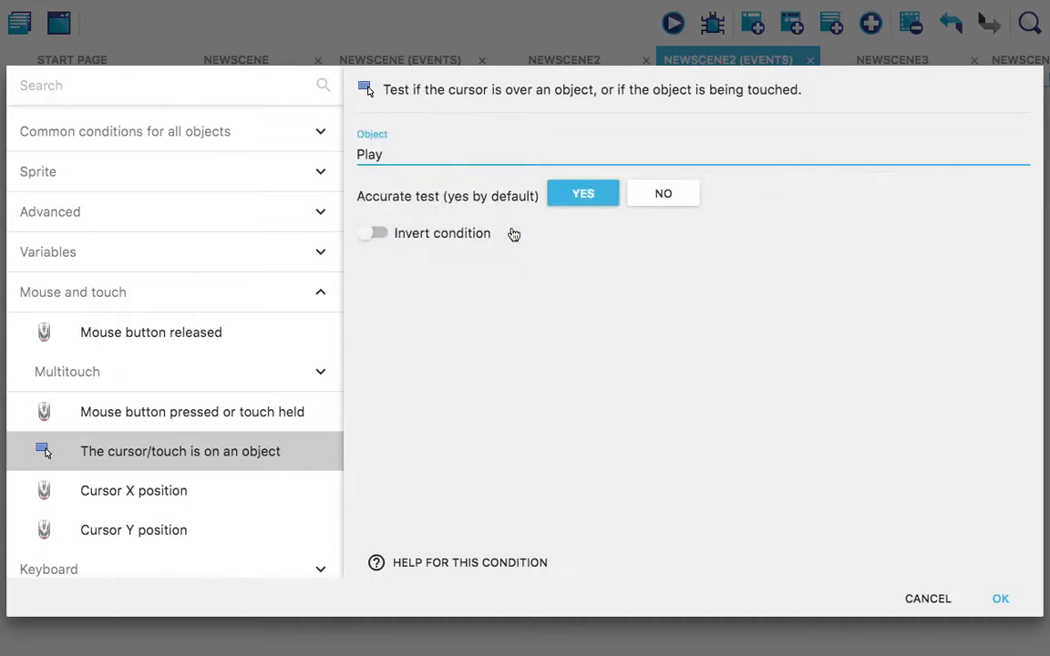
pyautogui.click(588, 194)
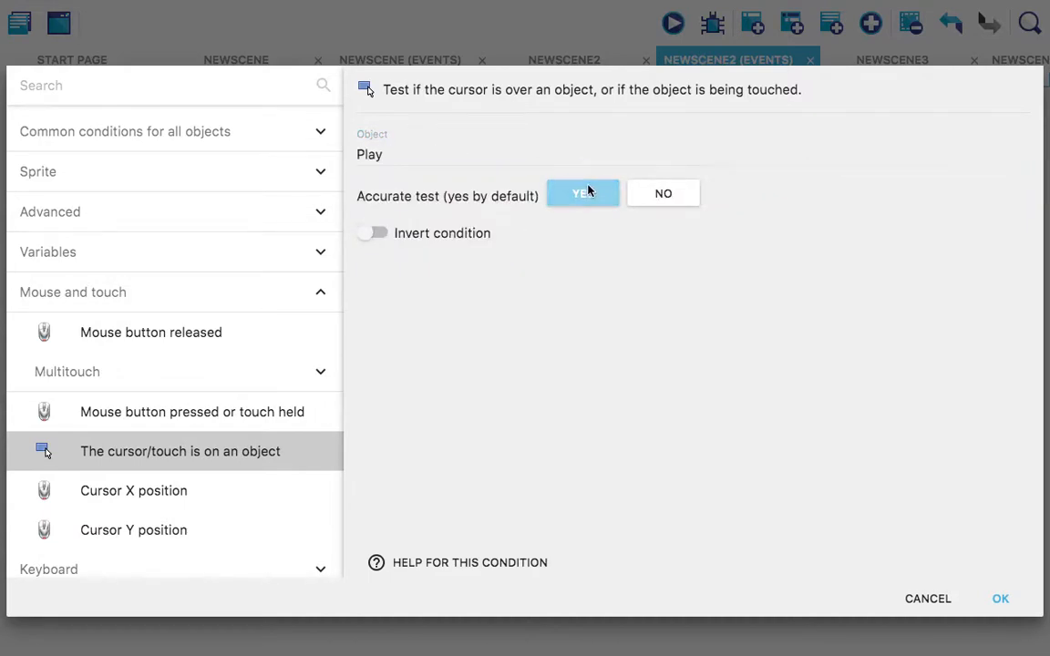
pyautogui.click(1002, 601)
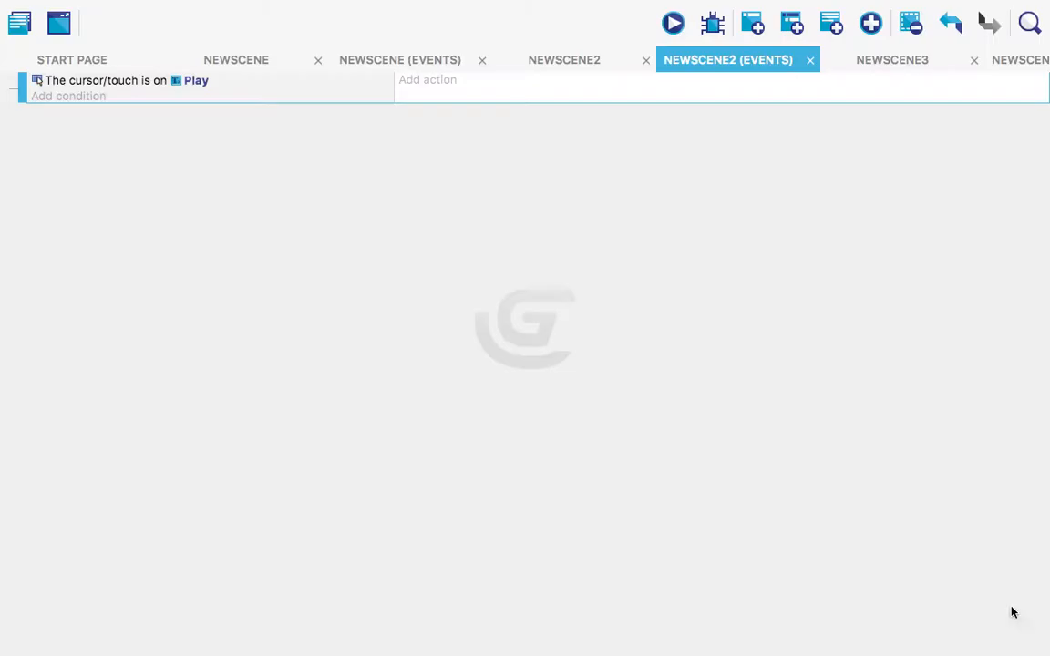
# Add a Change the scene action with the scene name "NewScene£", leaving other paused scenes running
pyautogui.click(427, 82)
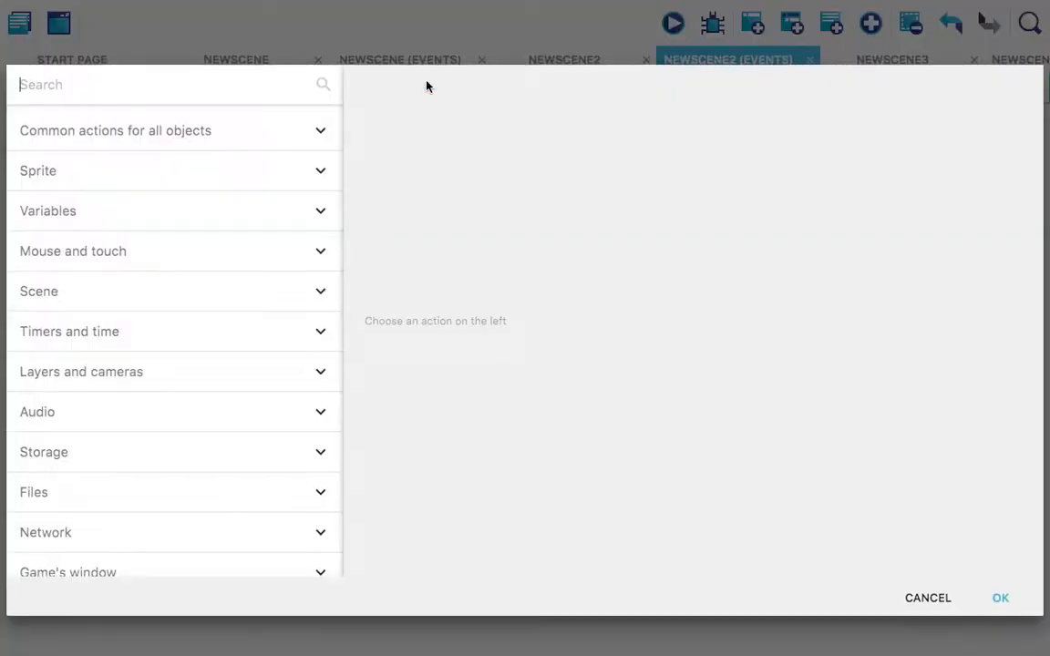
pyautogui.click(187, 295)
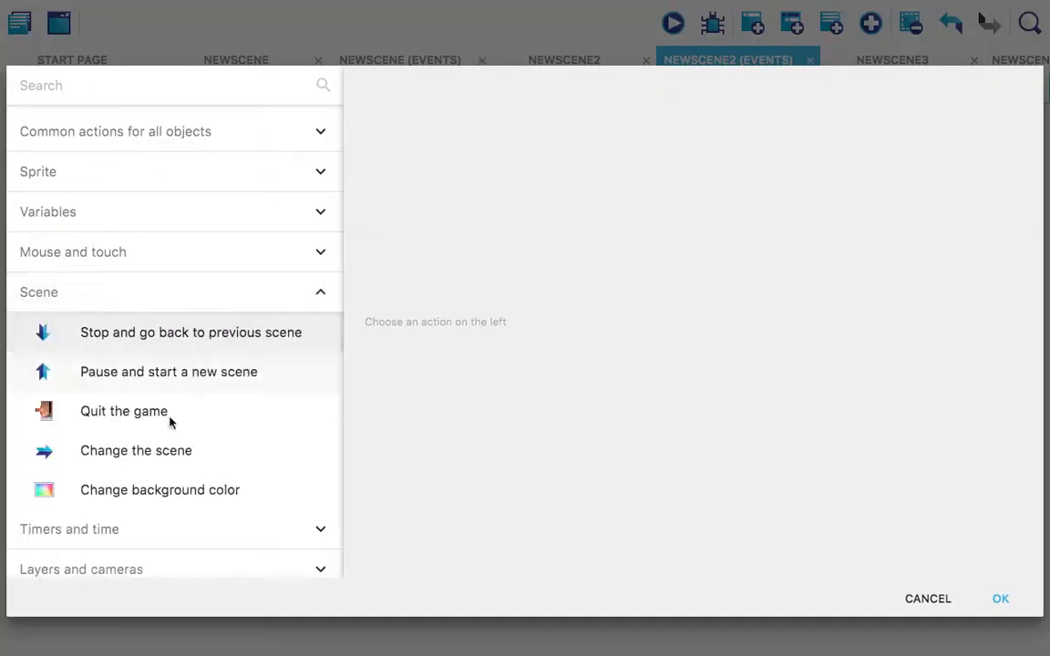
pyautogui.click(168, 452)
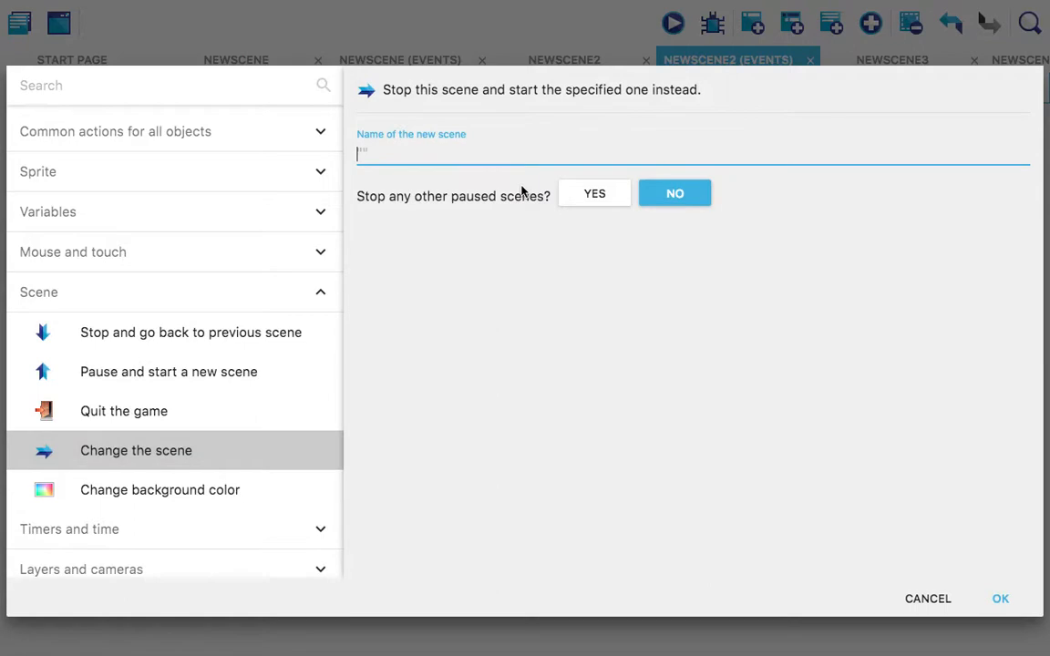
pyautogui.click(573, 200)
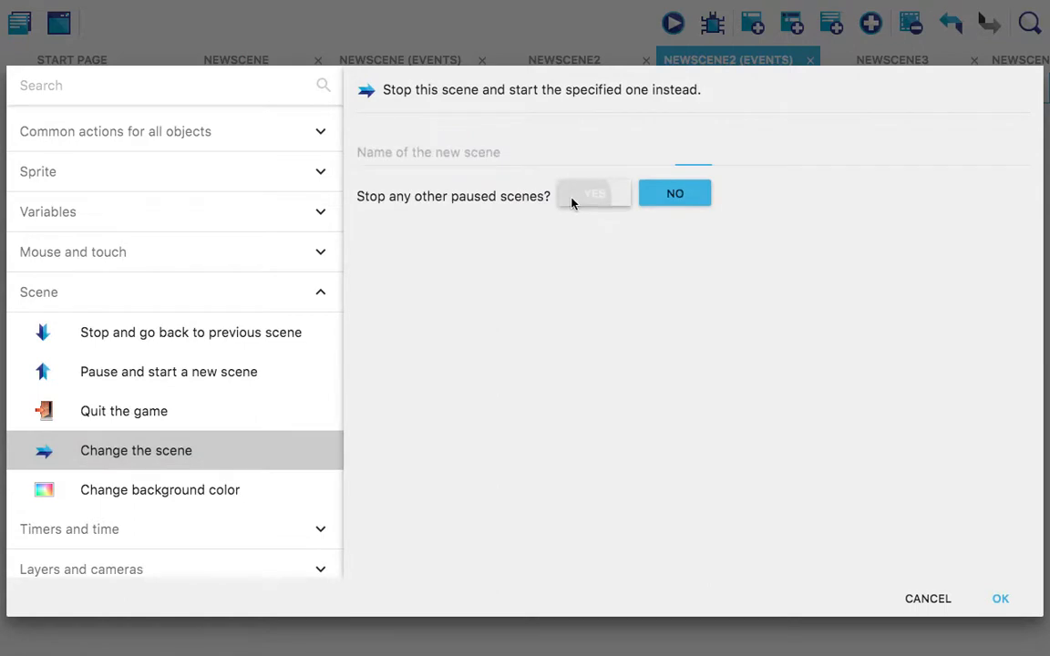
pyautogui.click(669, 202)
pyautogui.click(444, 157)
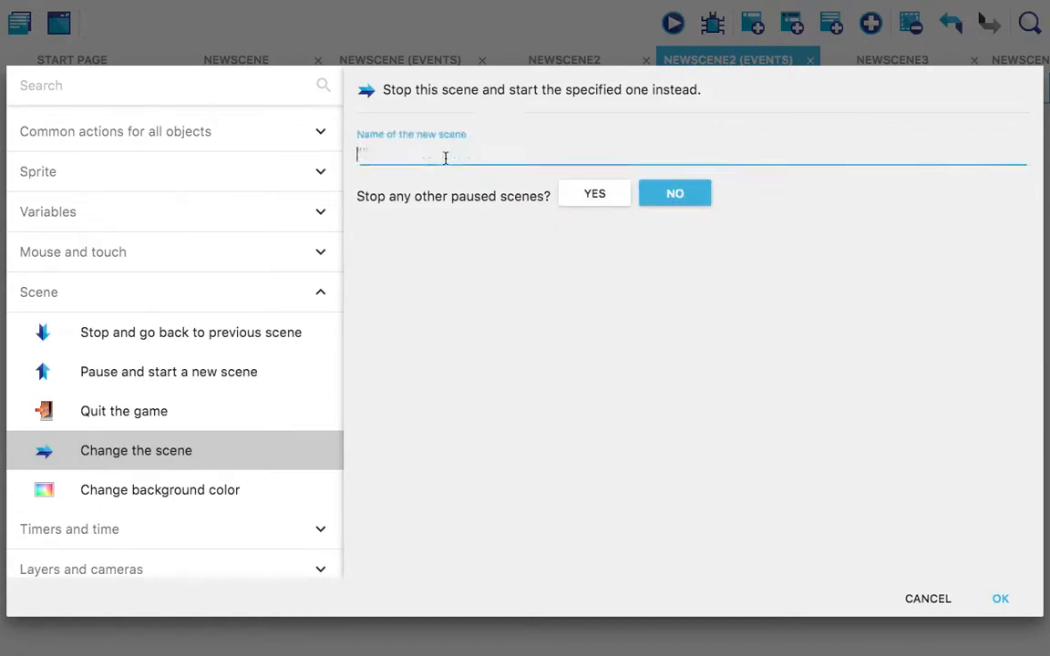
pyautogui.write('""')
pyautogui.write('NewSc')
pyautogui.write('ene')
pyautogui.write('£')
pyautogui.click(997, 599)
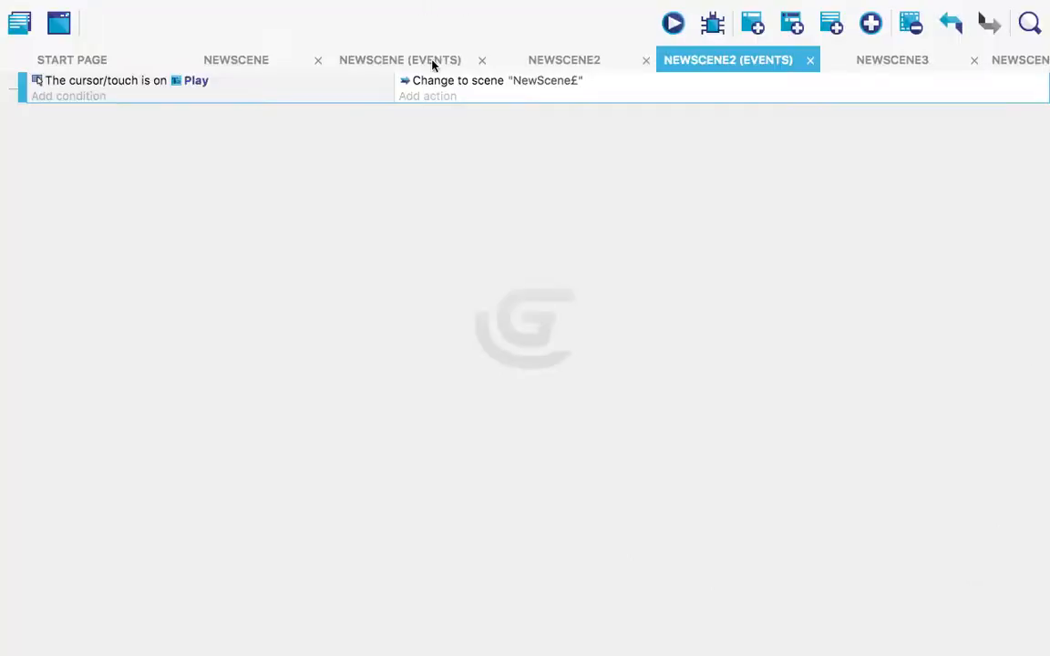
# Preview the game from NewScene through to the title menu and close the preview
pyautogui.click(433, 62)
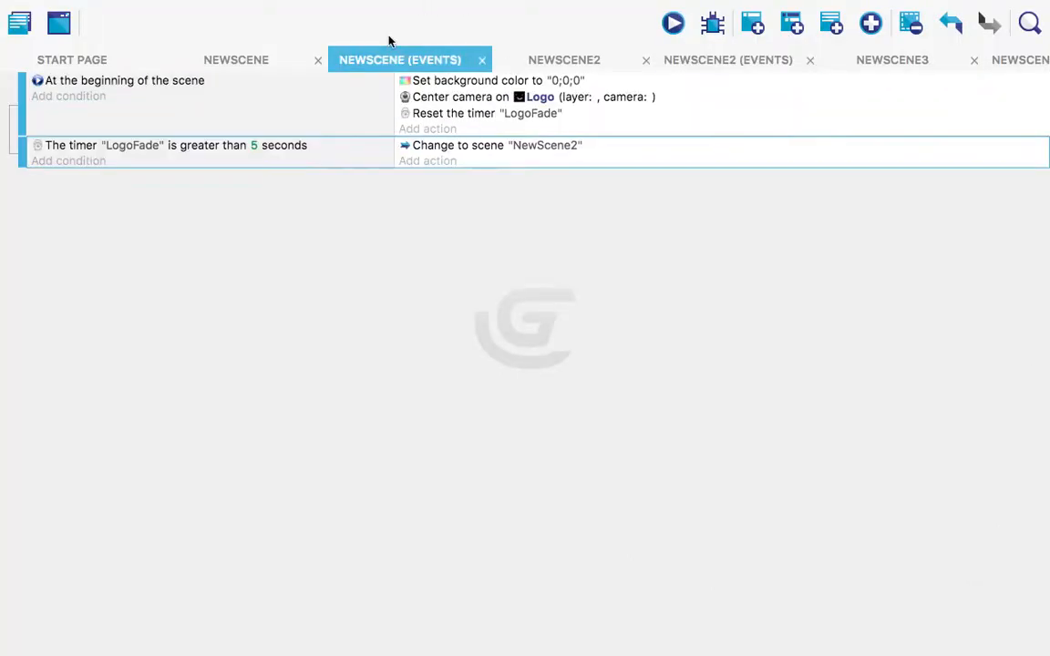
pyautogui.click(205, 61)
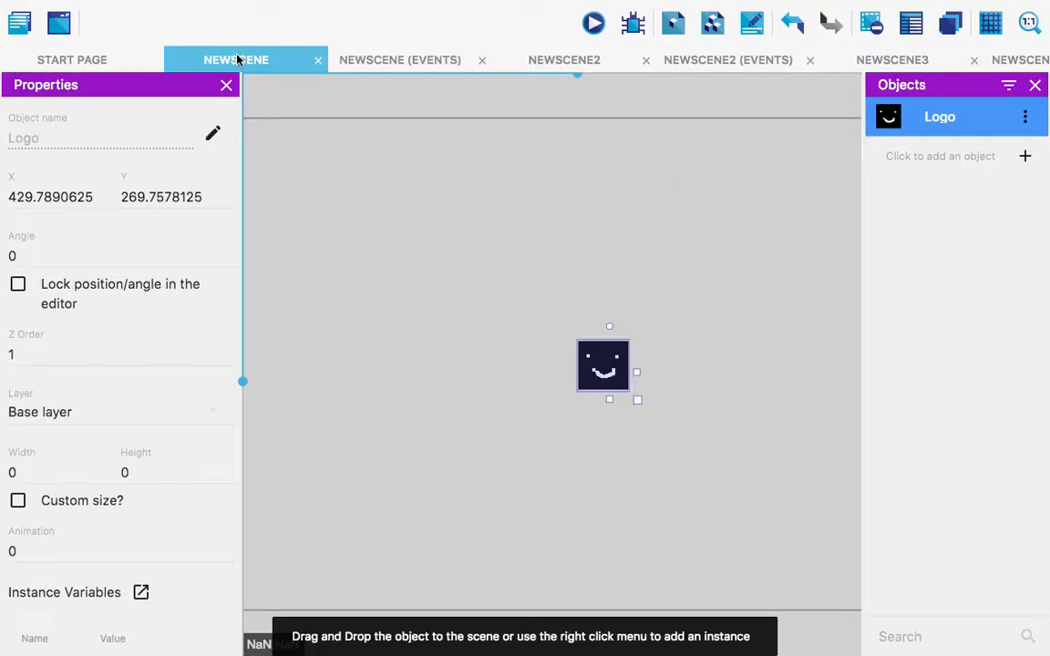
pyautogui.click(588, 32)
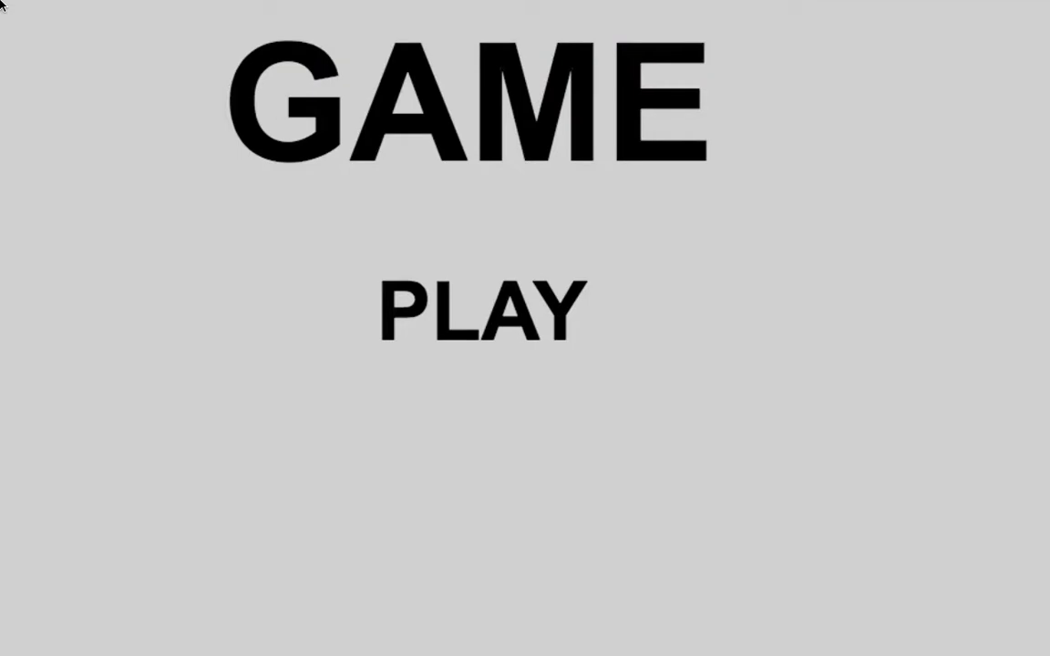
pyautogui.click(13, 24)
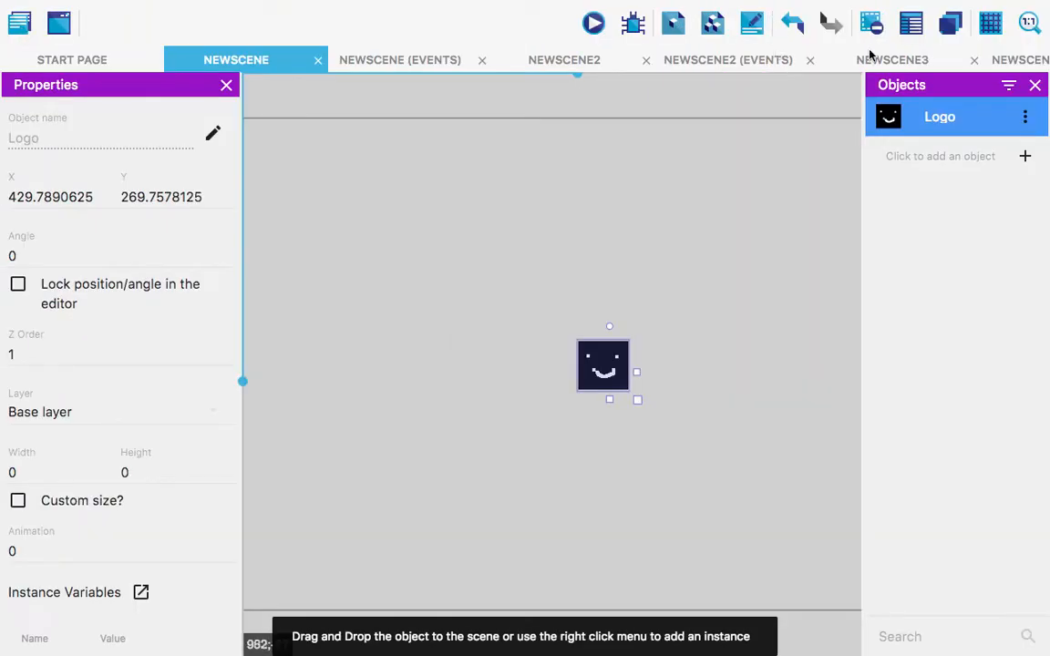
# Correct the target scene name in NewScene2's Change the scene action to "NewScene3"
pyautogui.click(752, 58)
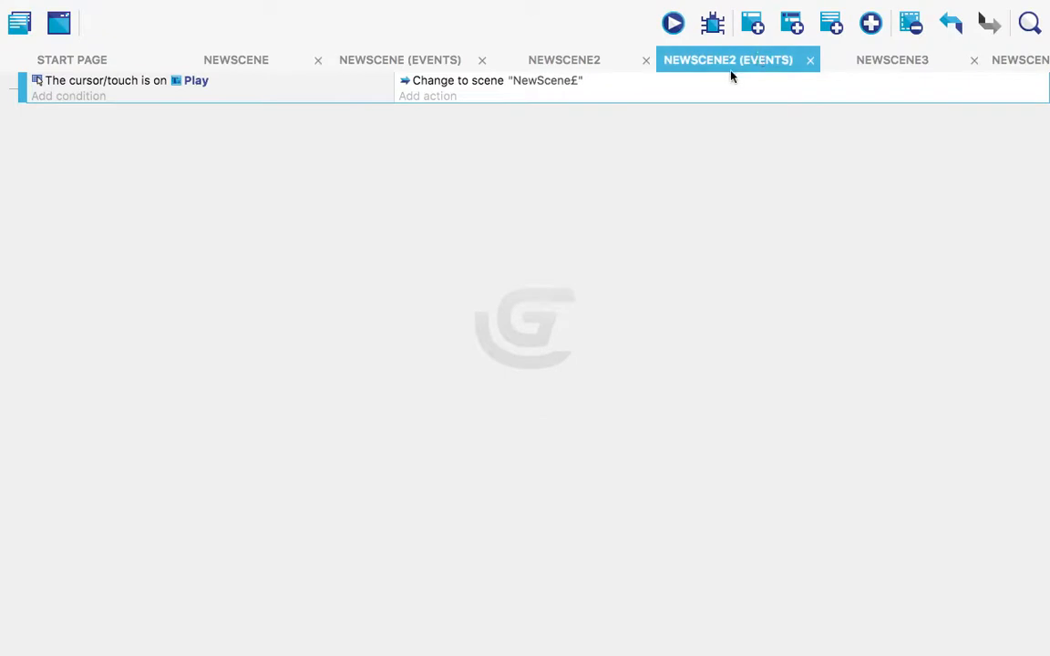
pyautogui.click(550, 83)
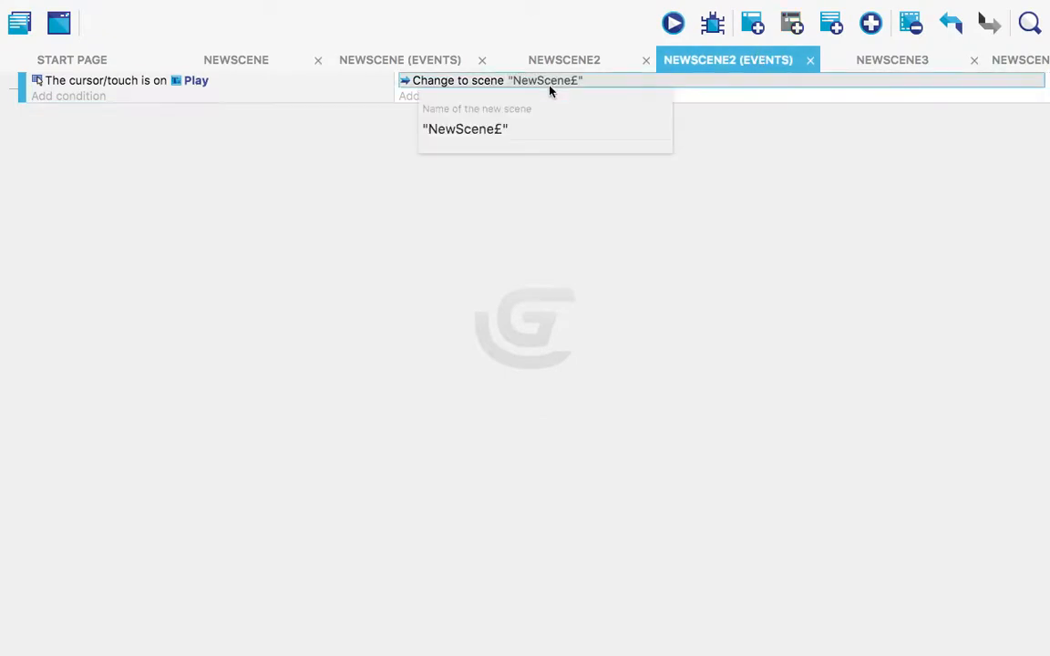
pyautogui.click(514, 121)
pyautogui.press('BackSpace')
pyautogui.write('3')
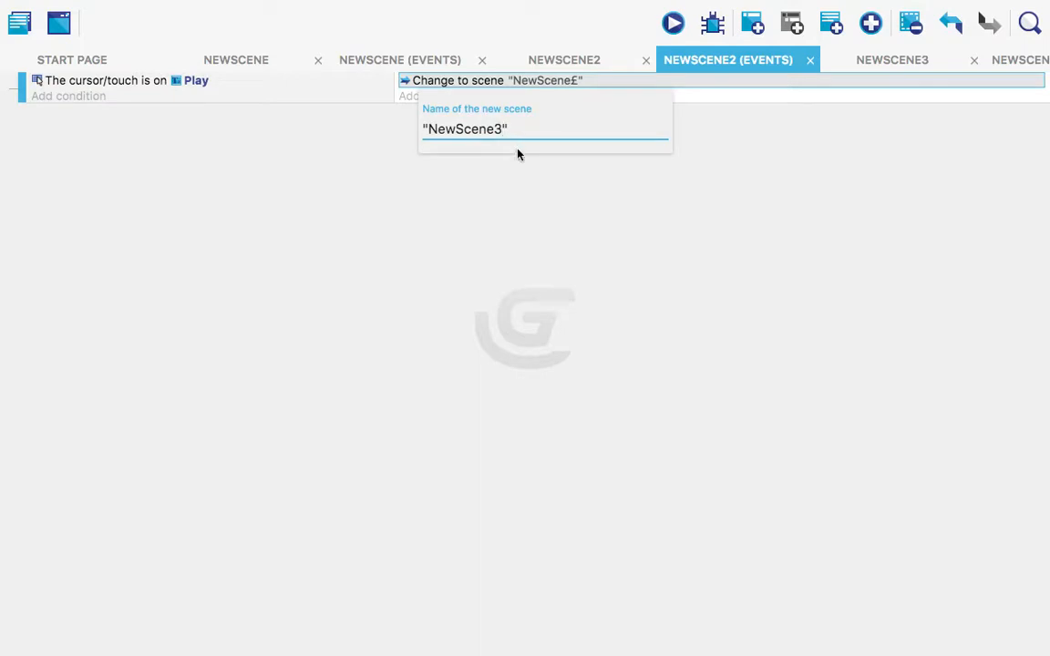
pyautogui.click(541, 187)
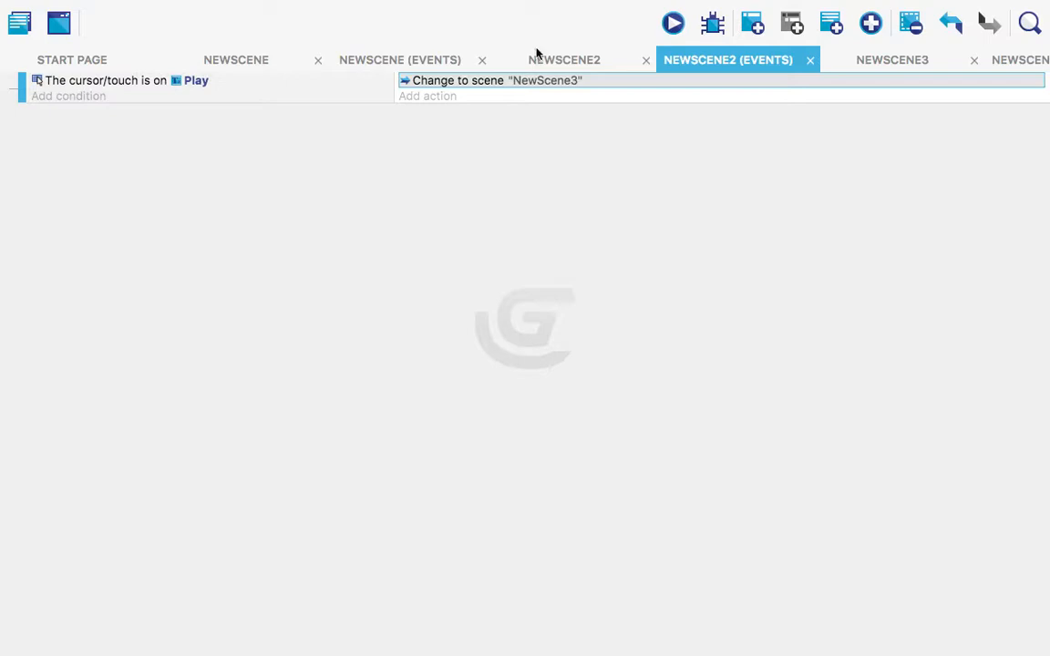
# Preview the game from NewScene again to test the PLAY text's scene change, and close the preview
pyautogui.click(196, 60)
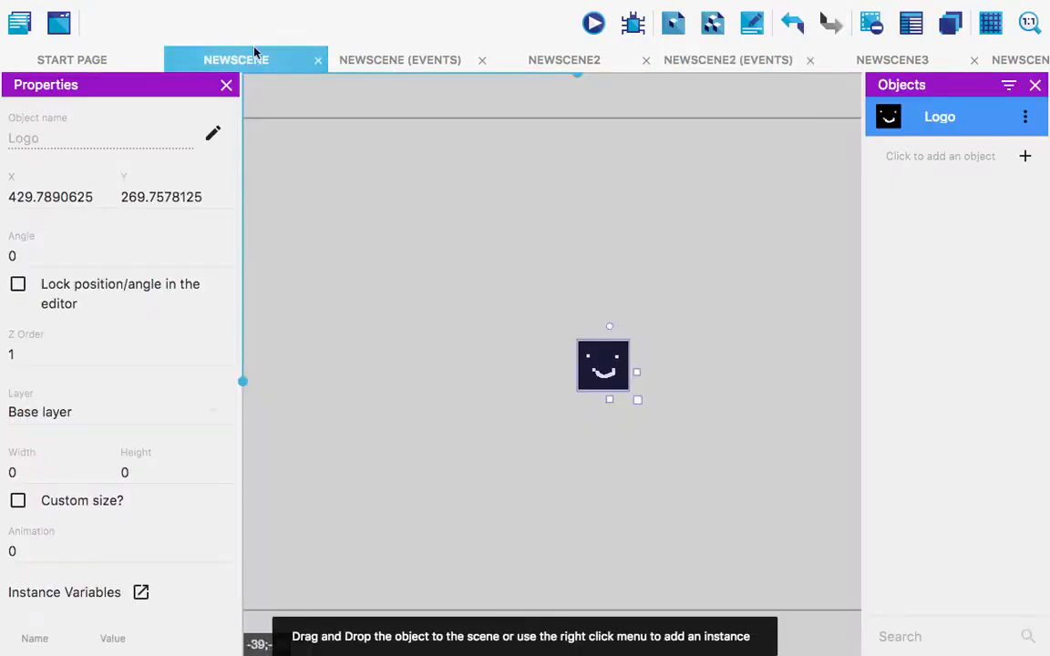
pyautogui.click(594, 25)
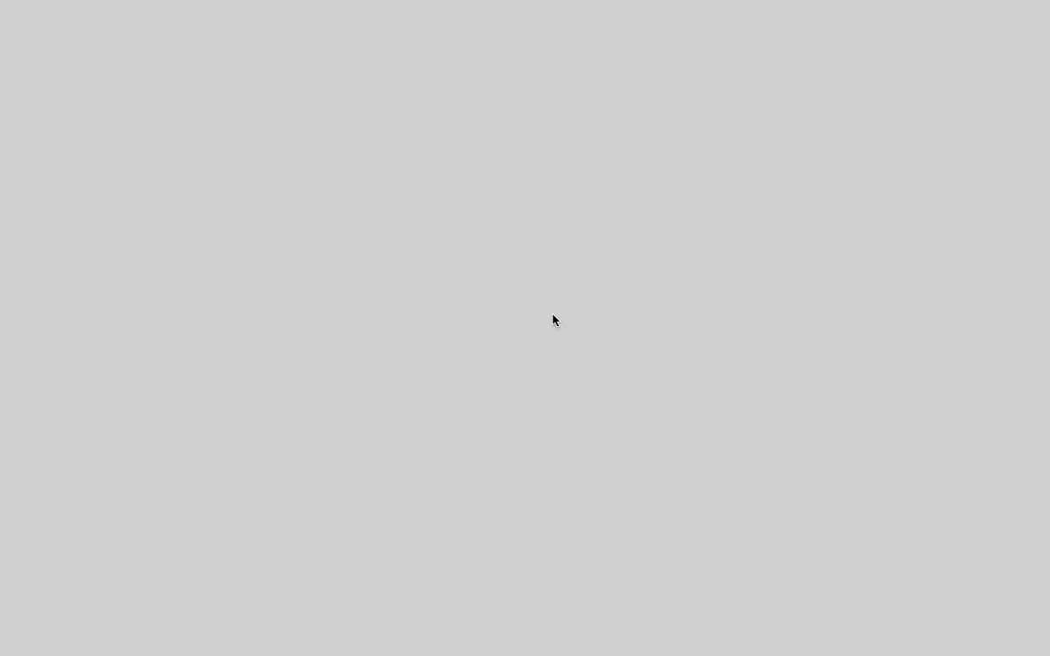
pyautogui.moveTo(61, 3)
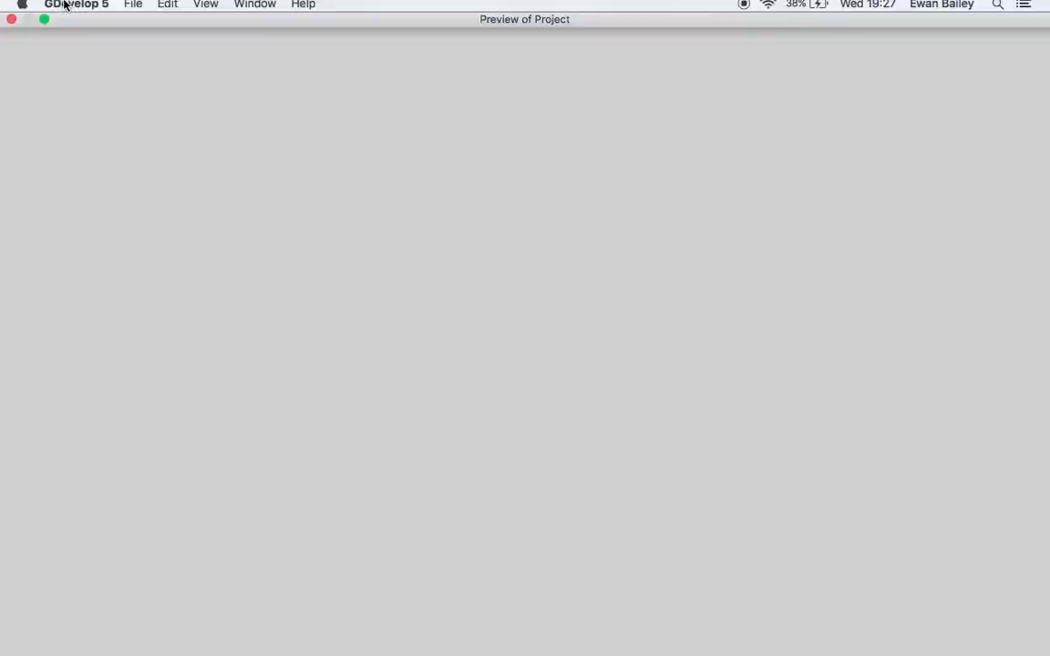
pyautogui.click(12, 26)
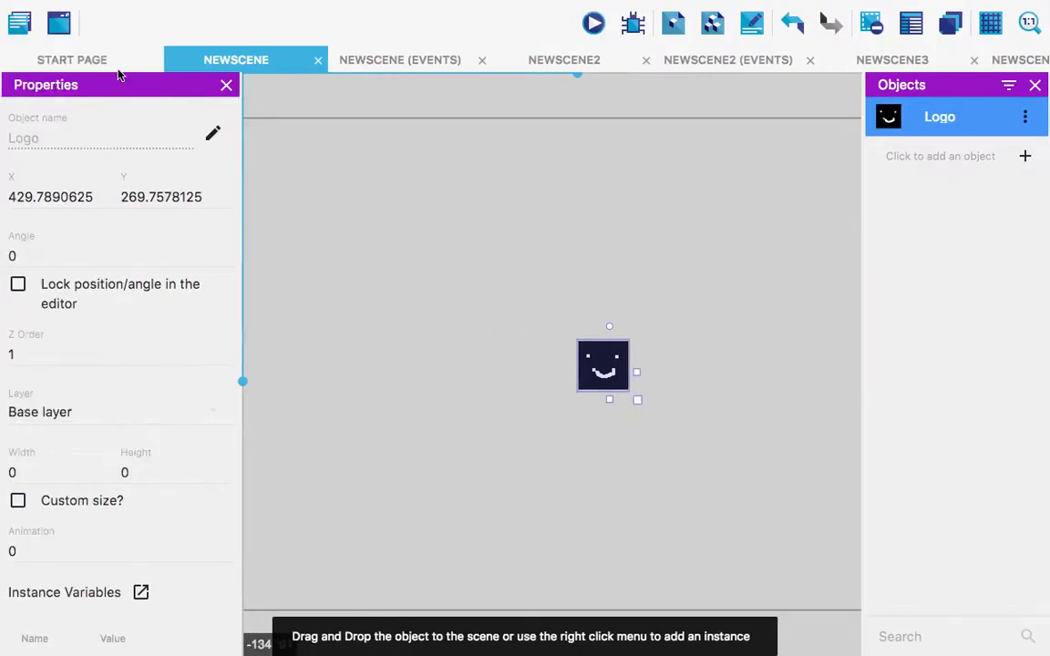